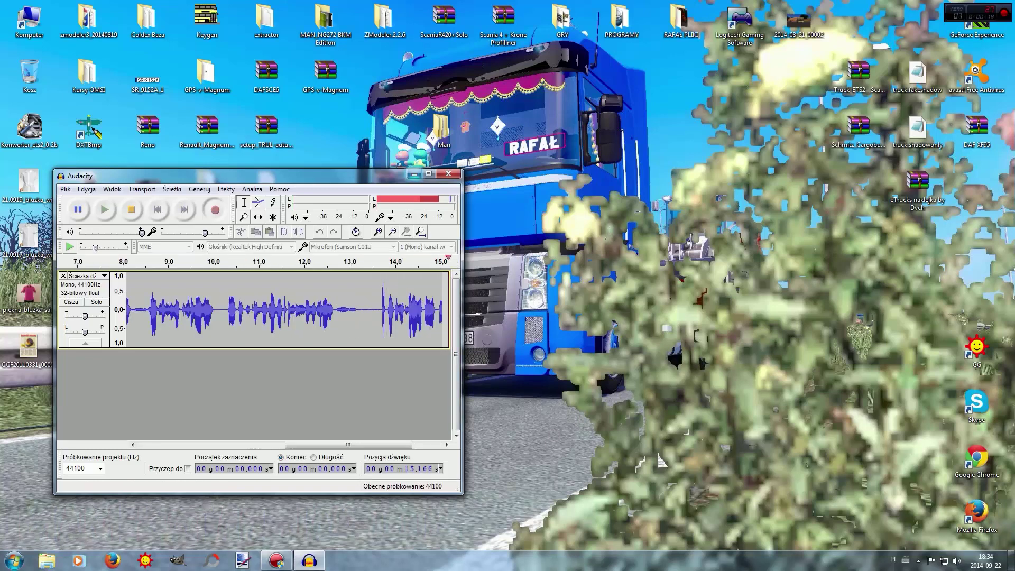
# Switch to Firefox and open the Scania section under Pojazdy do ETS 2 on the etrucks.pl forum
pyautogui.click(414, 174)
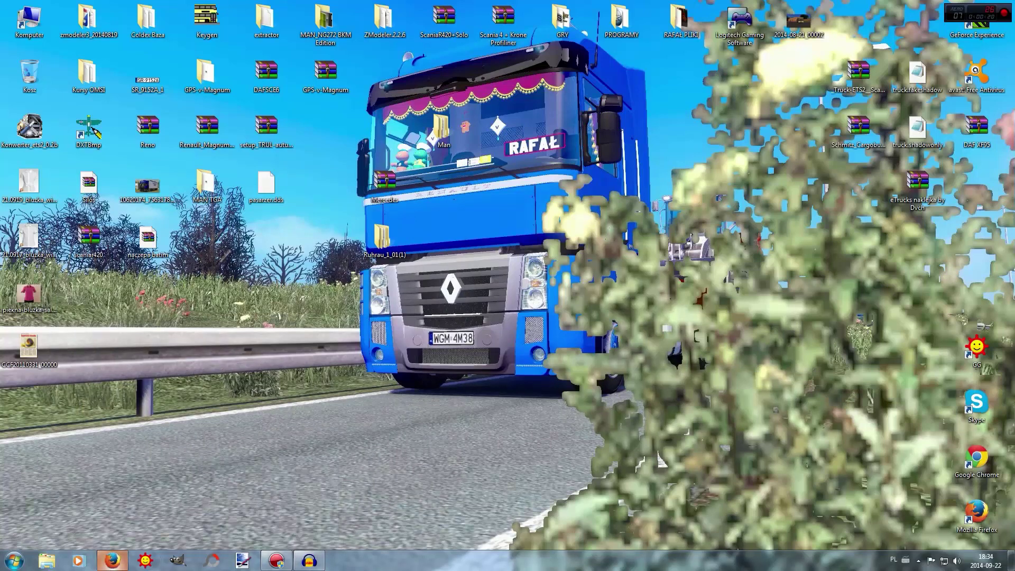
pyautogui.click(112, 560)
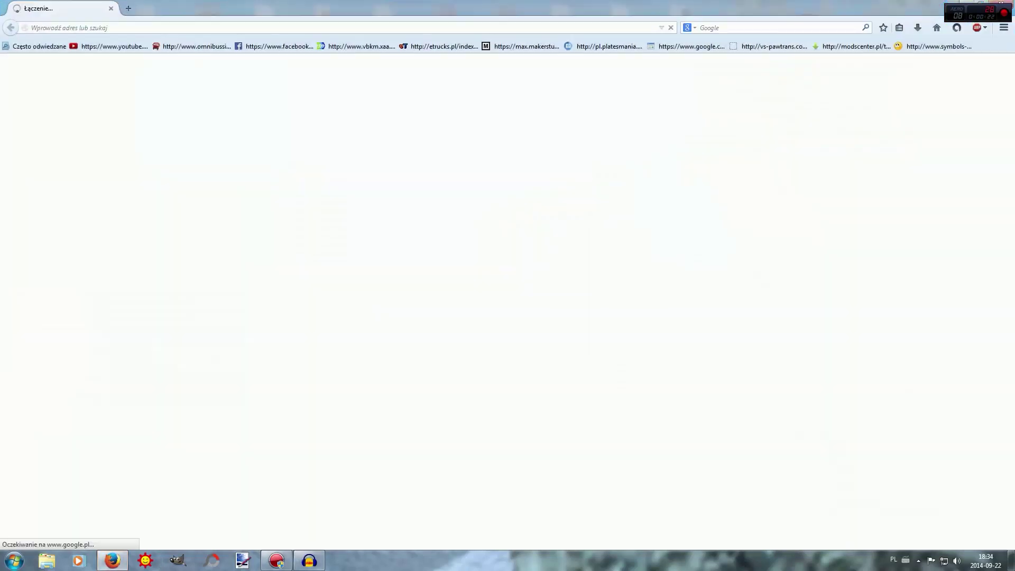
pyautogui.click(439, 45)
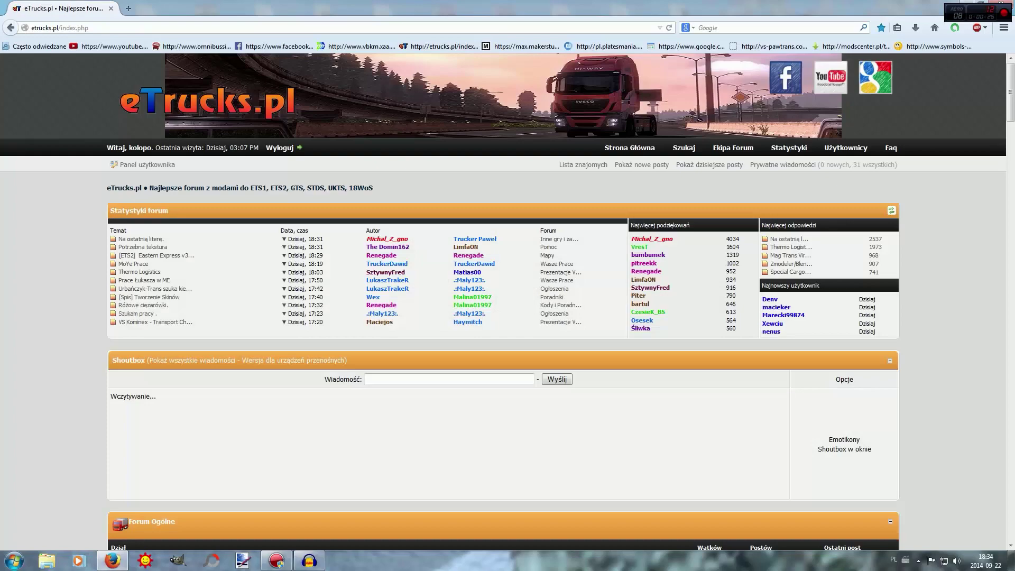
pyautogui.scroll(-15, 508, 301)
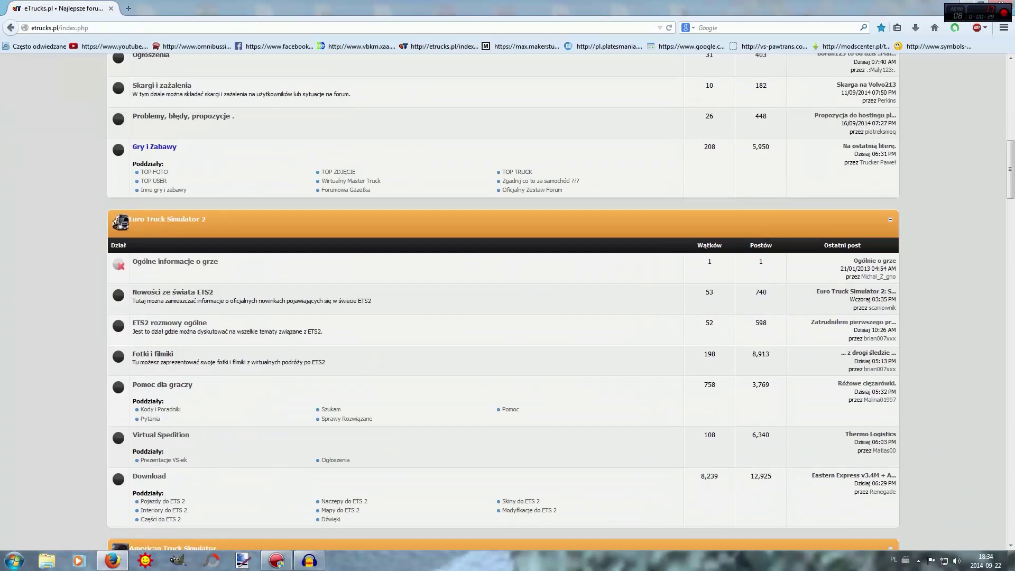
pyautogui.scroll(-6, 507, 301)
pyautogui.click(163, 200)
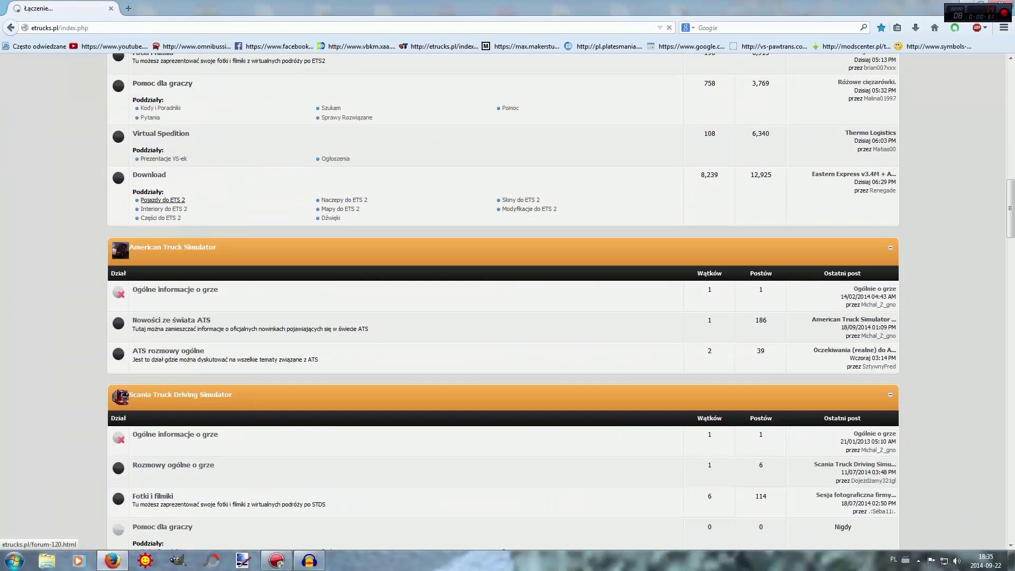
pyautogui.click(145, 313)
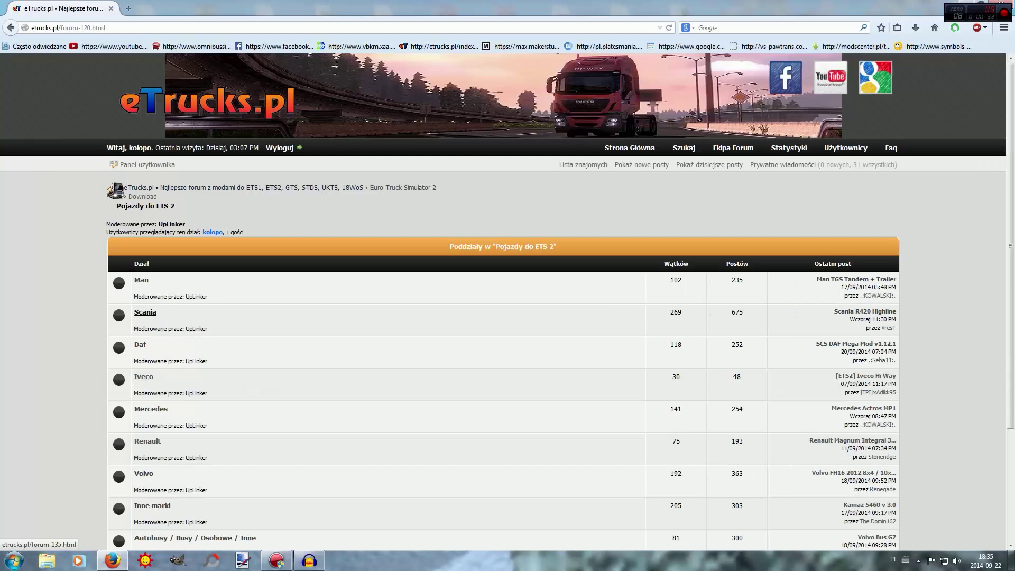
# Examine the pictures and description in the Scania R420 Highline thread, and return to the Scania thread list
pyautogui.click(209, 299)
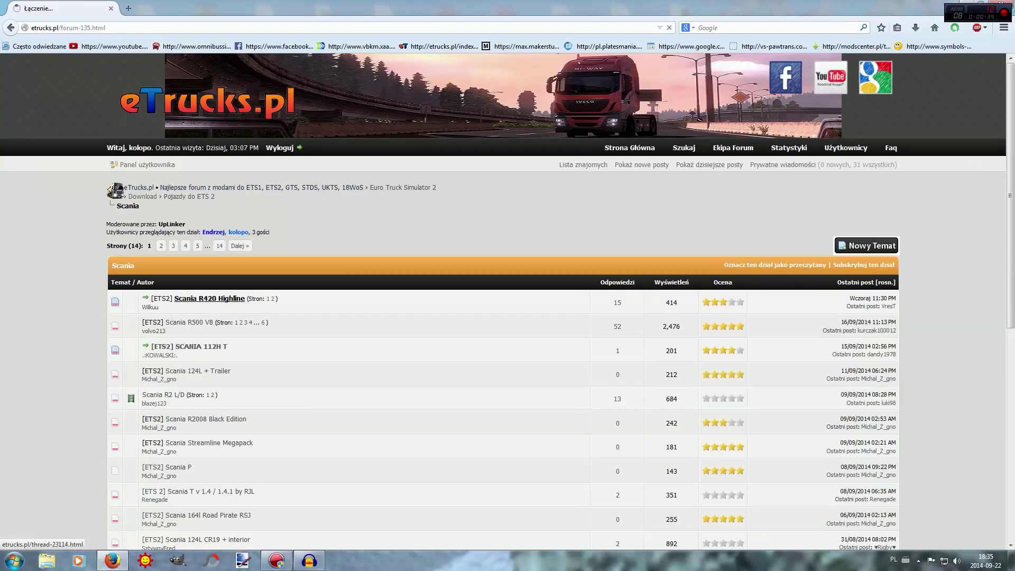
pyautogui.scroll(-10, 503, 284)
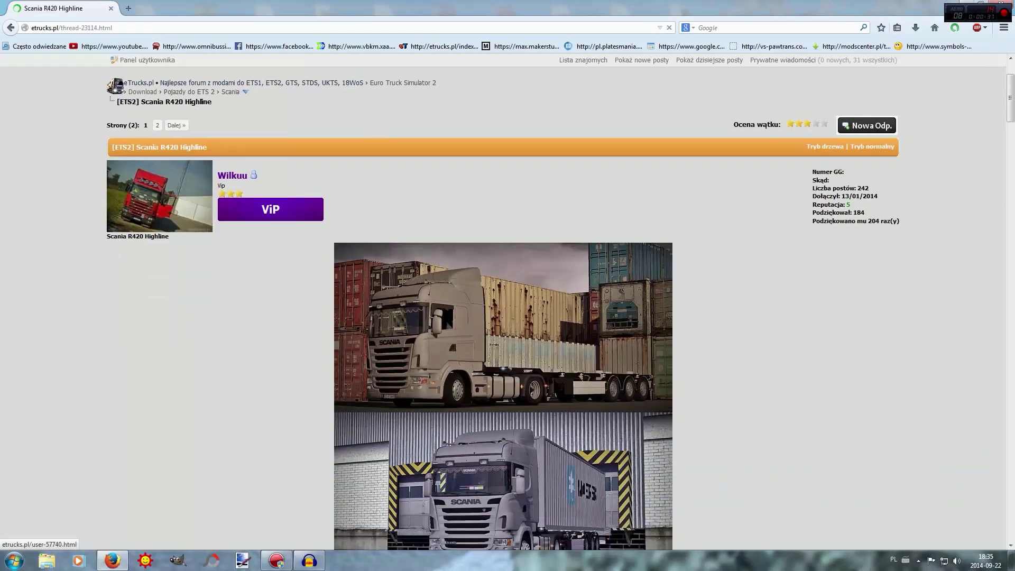
pyautogui.scroll(4, 503, 284)
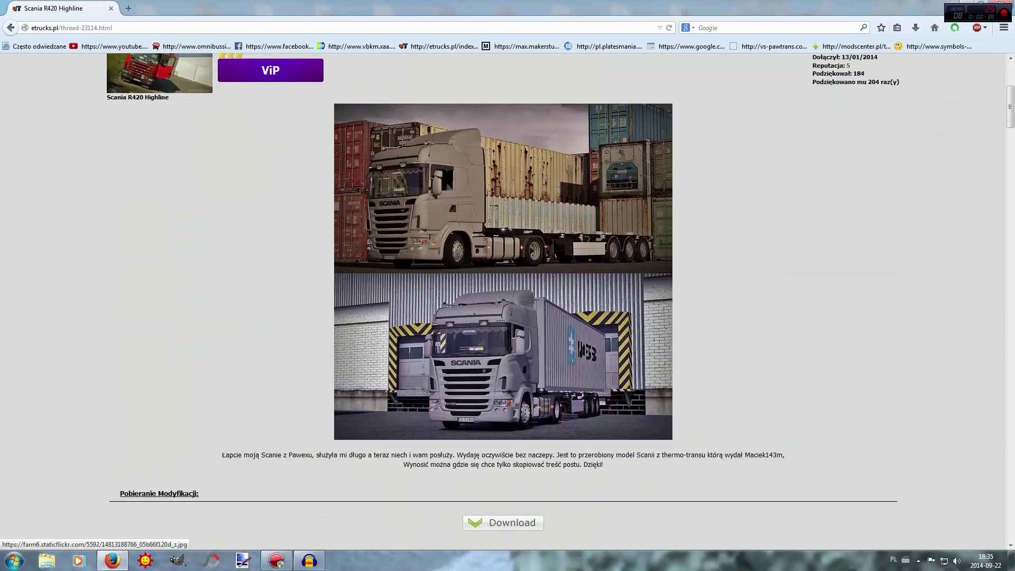
pyautogui.scroll(-4, 502, 284)
pyautogui.scroll(3, 502, 284)
pyautogui.scroll(3, 502, 284)
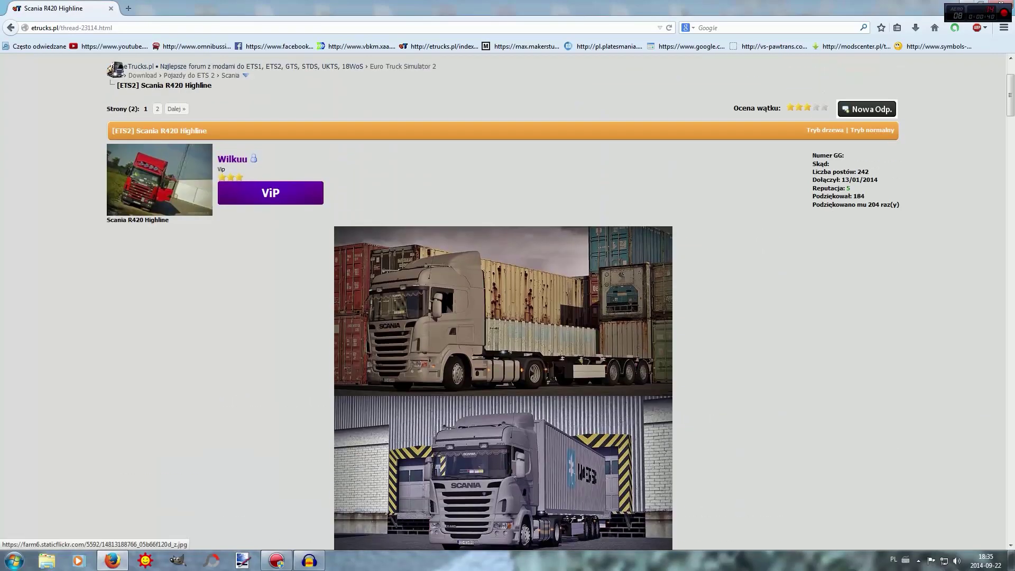
pyautogui.hotkey('alt', 'Left')
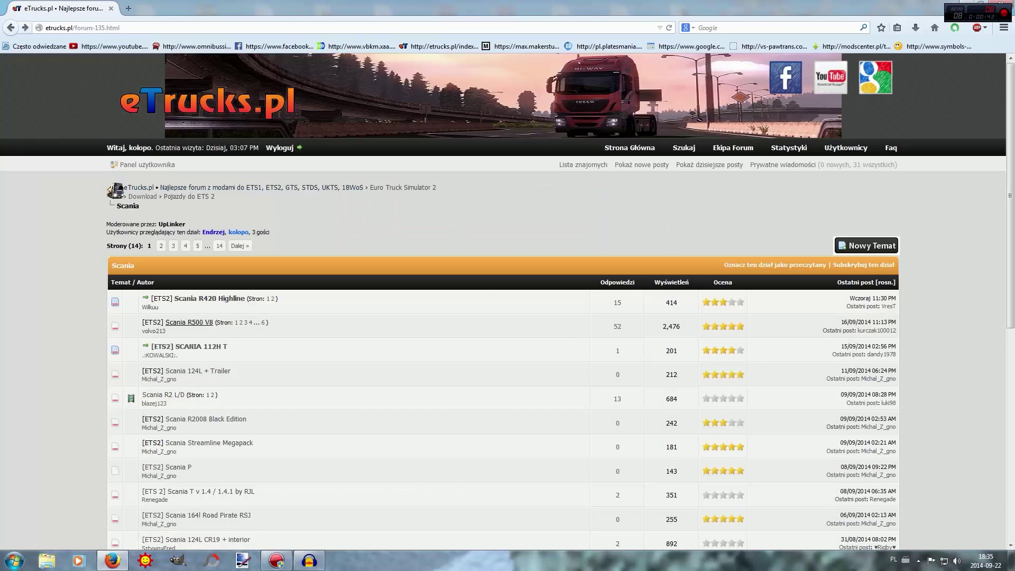
# Look through the exterior and interior pictures in the topmost Scania R500 V8 thread, and return to the thread list
pyautogui.click(189, 322)
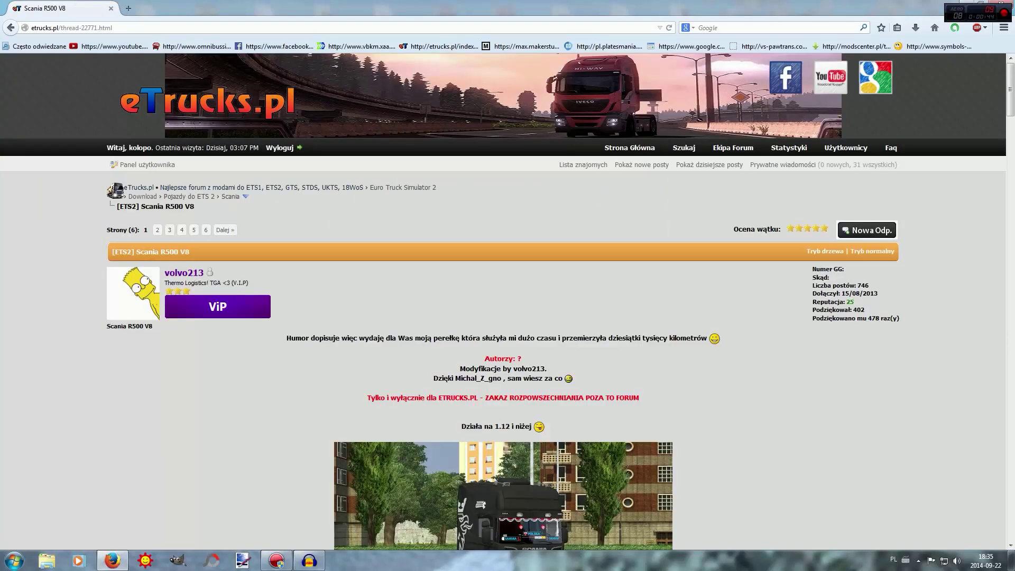
pyautogui.scroll(-7, 503, 284)
pyautogui.scroll(-5, 502, 284)
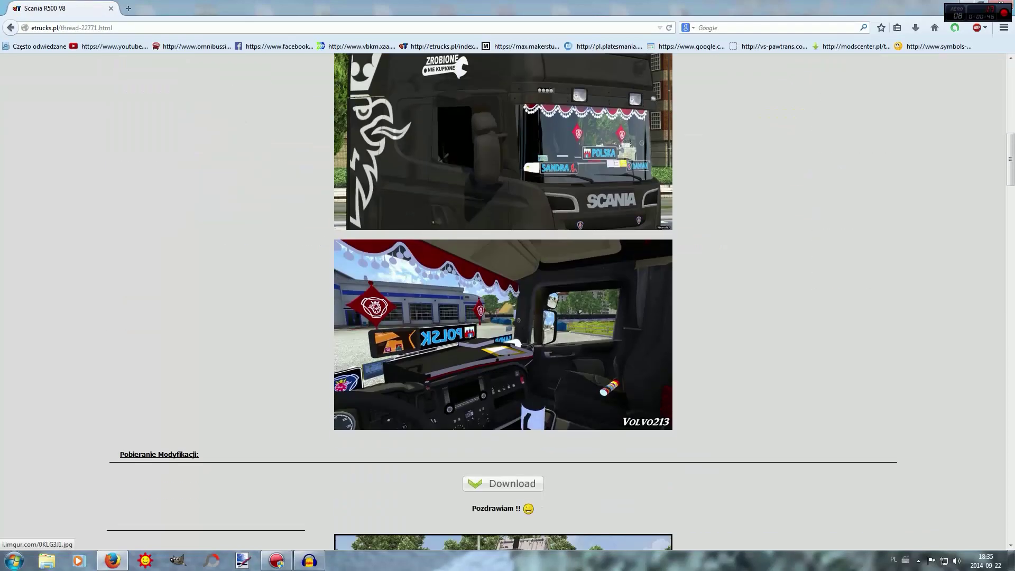
pyautogui.hotkey('alt', 'Left')
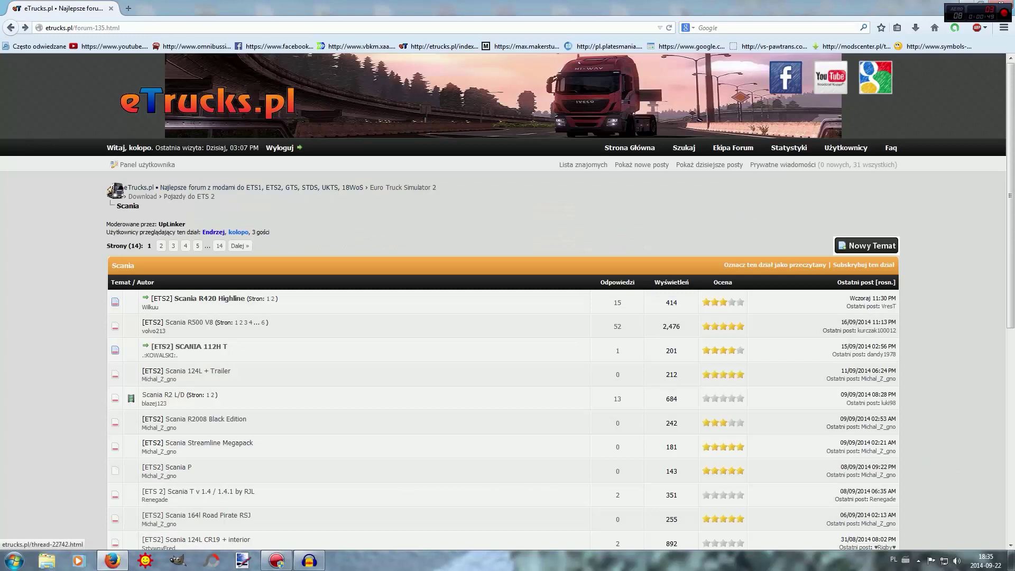
# Look through the Scania R420 Tandem thread's picture and mod information, and return to the thread list
pyautogui.scroll(-3, 503, 284)
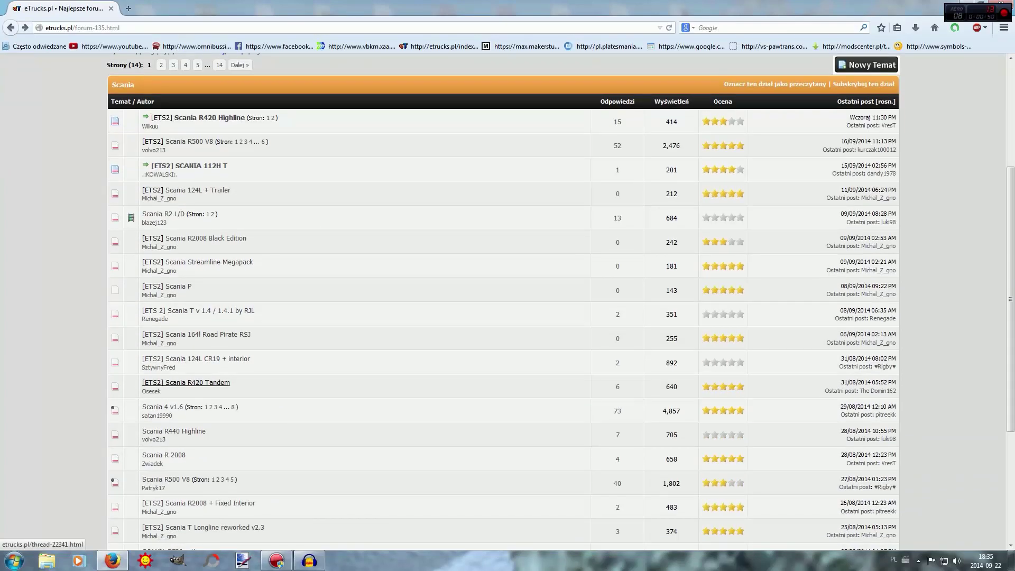
pyautogui.click(186, 382)
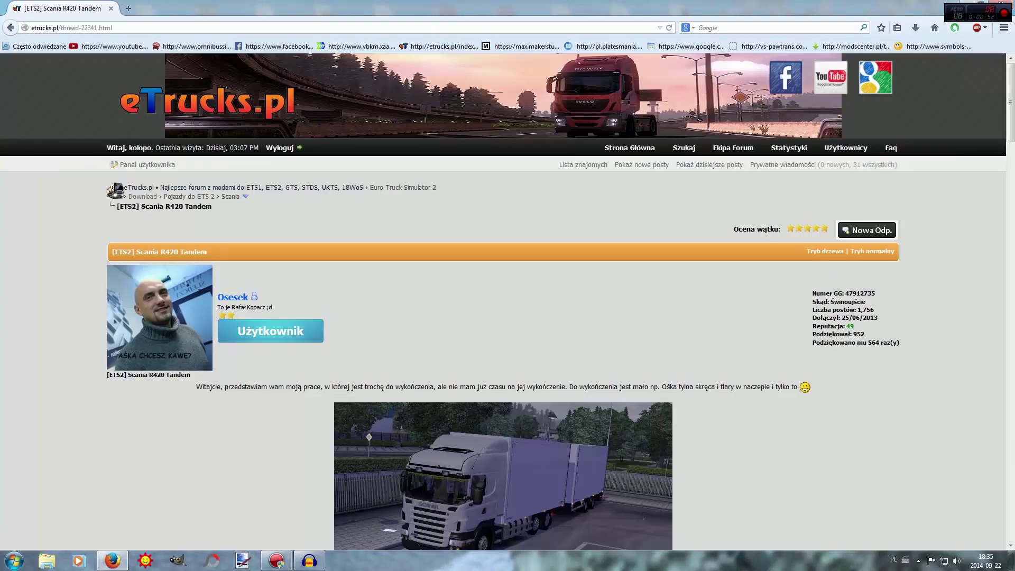
pyautogui.scroll(-6, 503, 283)
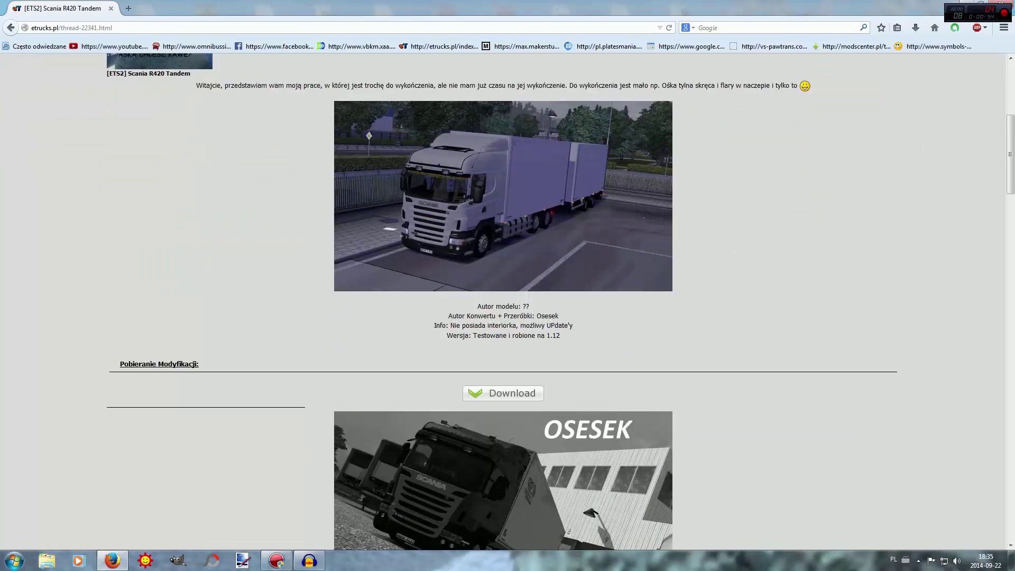
pyautogui.hotkey('alt', 'Left')
# View the truck picture and description in the older Scania R500 V8 thread, and close the browser
pyautogui.click(165, 479)
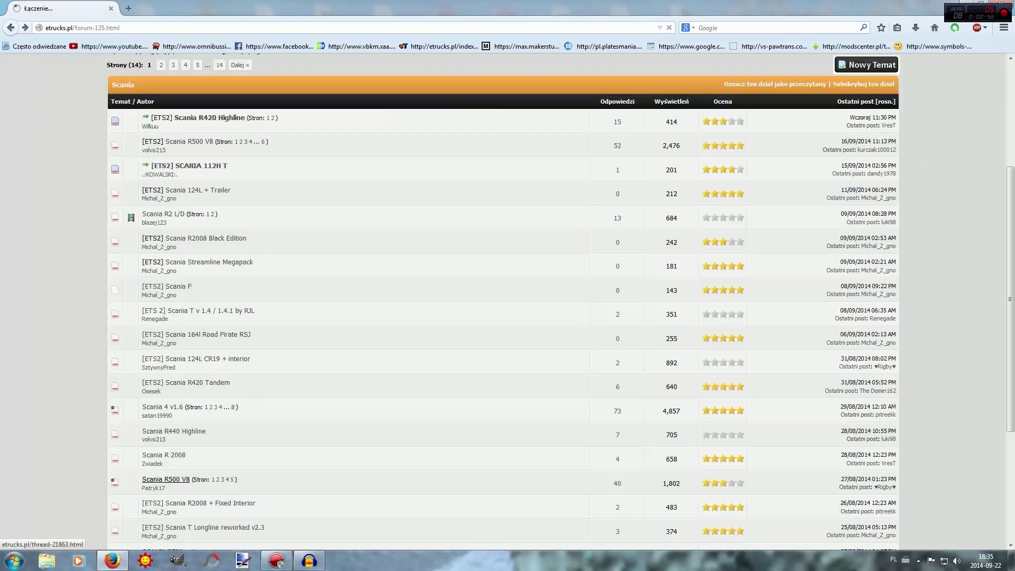
pyautogui.scroll(-4, 507, 301)
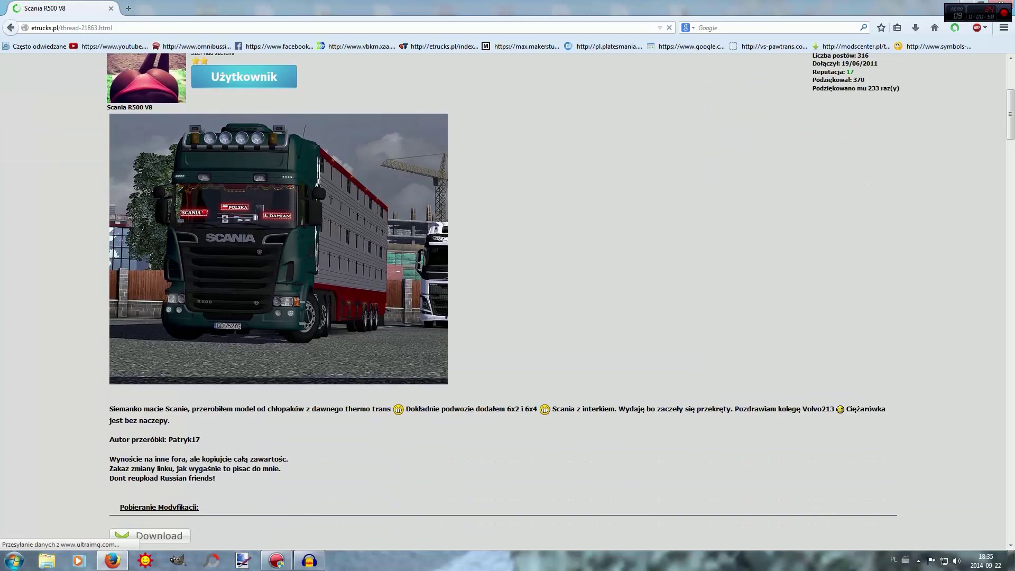
pyautogui.click(1001, 4)
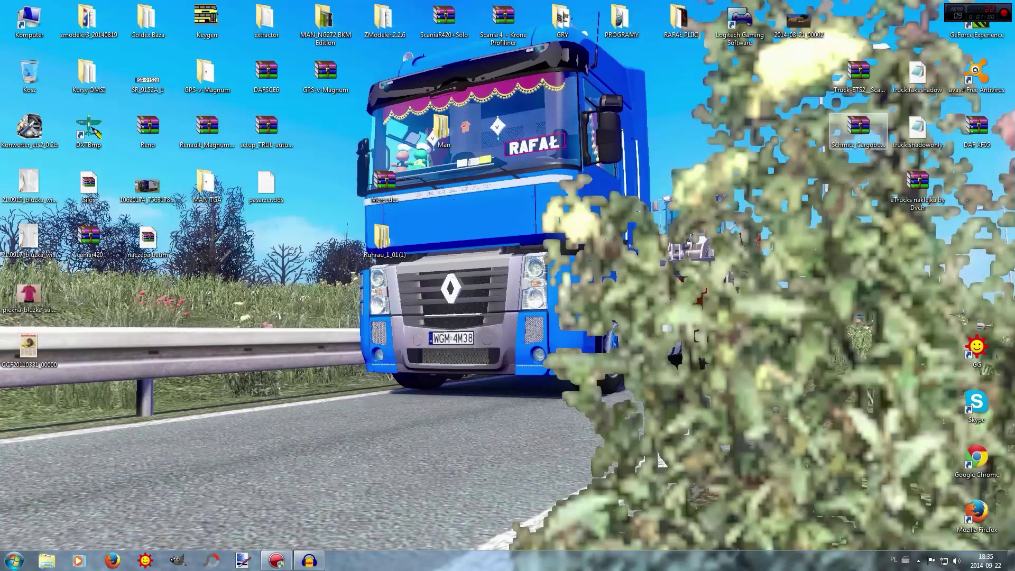
# Move the Man folder to an empty spot on the desktop below Ruhrau_1_01(1) and check its contents
pyautogui.moveTo(444, 130); pyautogui.dragTo(380, 402)
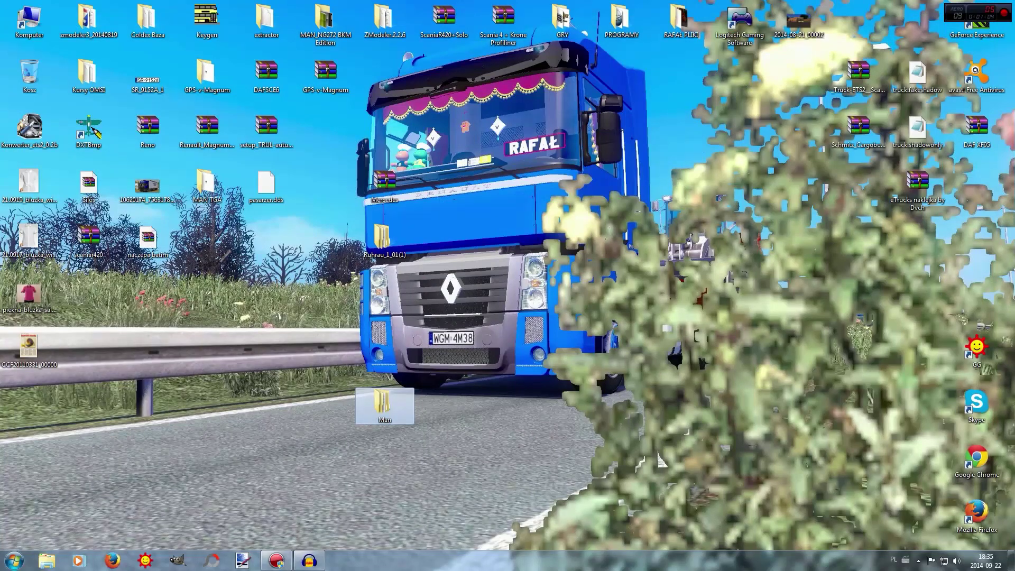
pyautogui.doubleClick(382, 403)
pyautogui.click(479, 73)
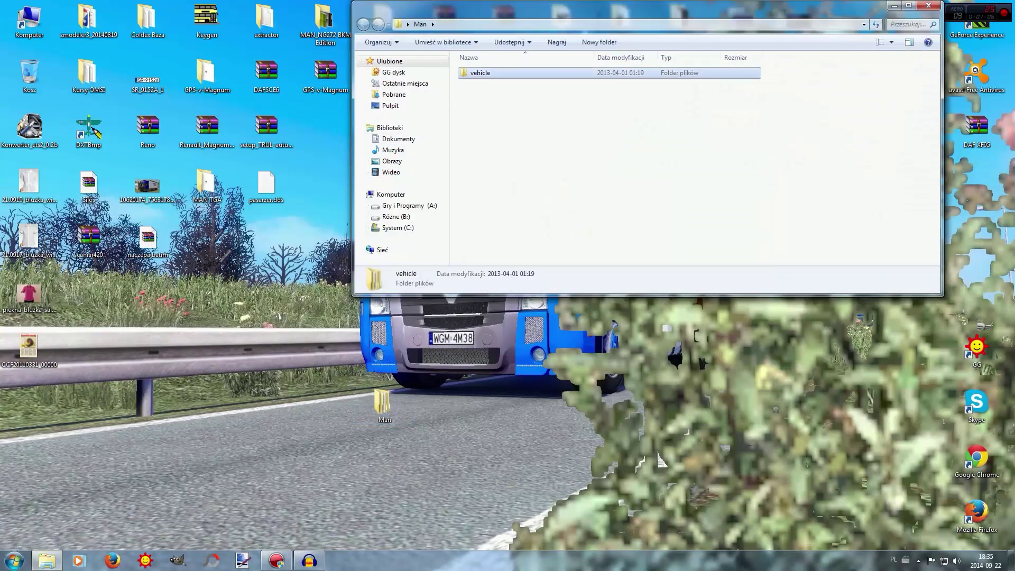
pyautogui.click(928, 5)
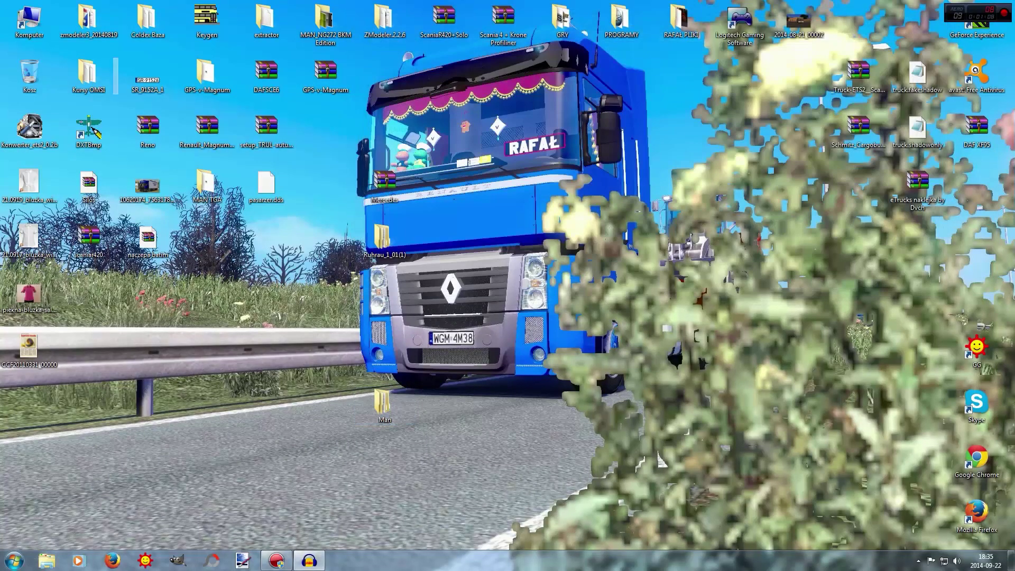
# Start the ETS2/GTS converter and browse for a model file in the desktop folder Man\vehicle\truck\man_tgx
pyautogui.doubleClick(29, 129)
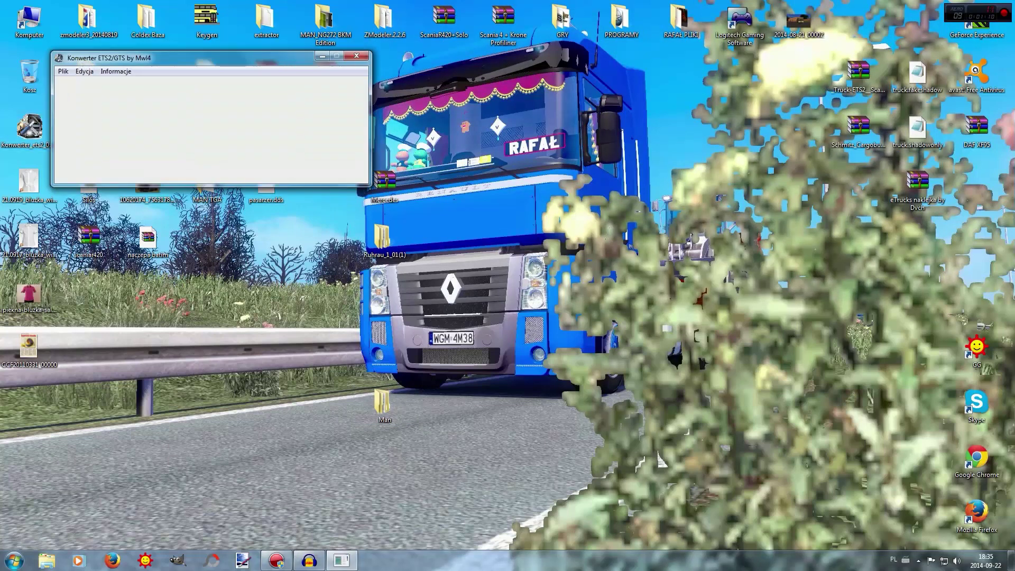
pyautogui.click(63, 71)
pyautogui.click(105, 84)
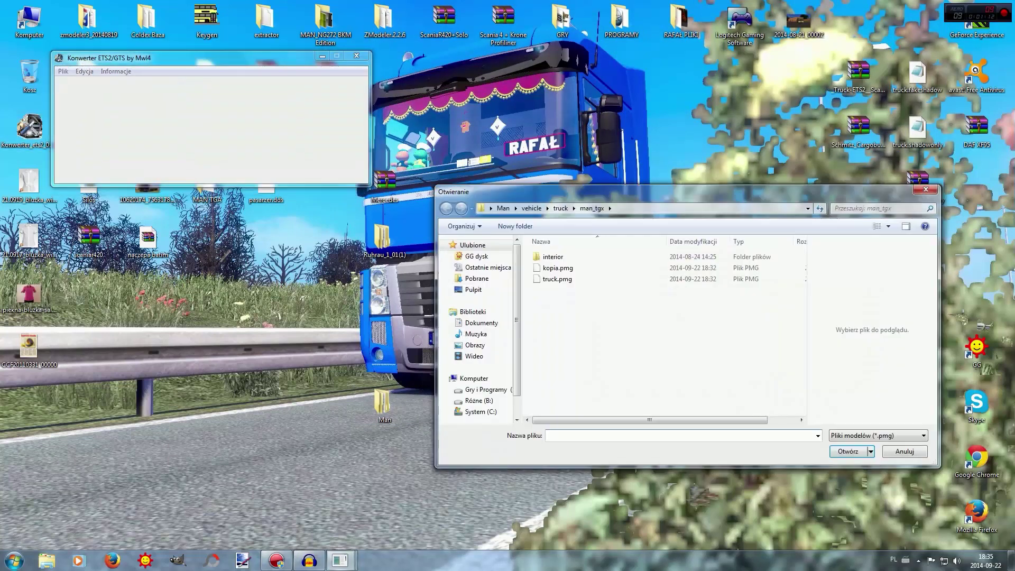
pyautogui.click(473, 290)
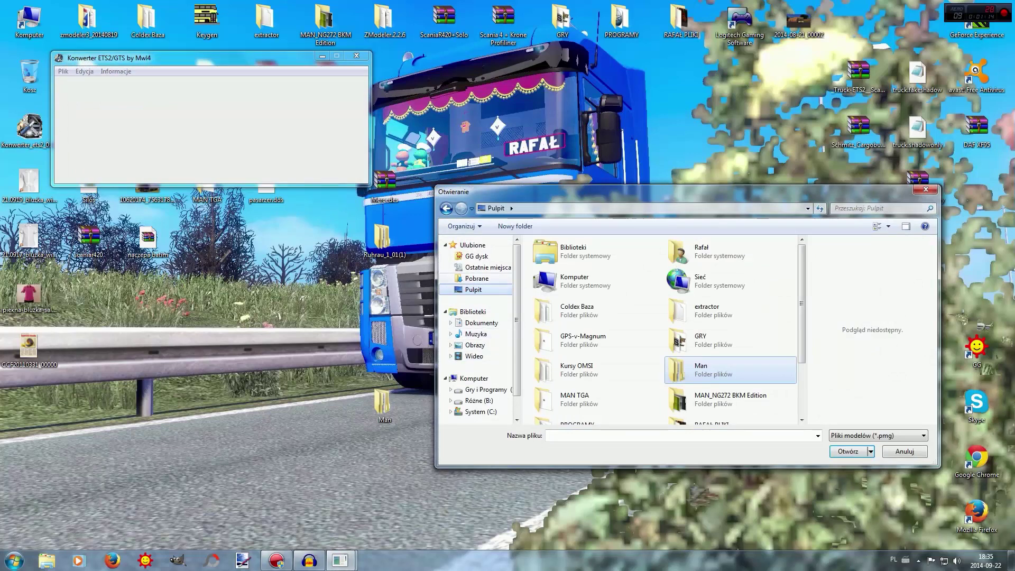
pyautogui.doubleClick(703, 370)
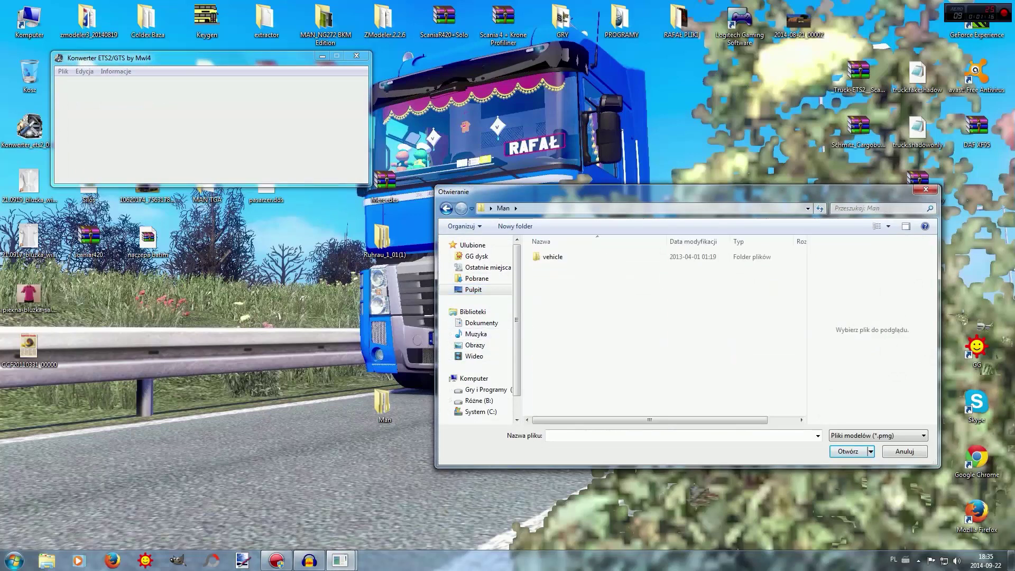
pyautogui.doubleClick(555, 258)
pyautogui.doubleClick(555, 258)
pyautogui.doubleClick(555, 257)
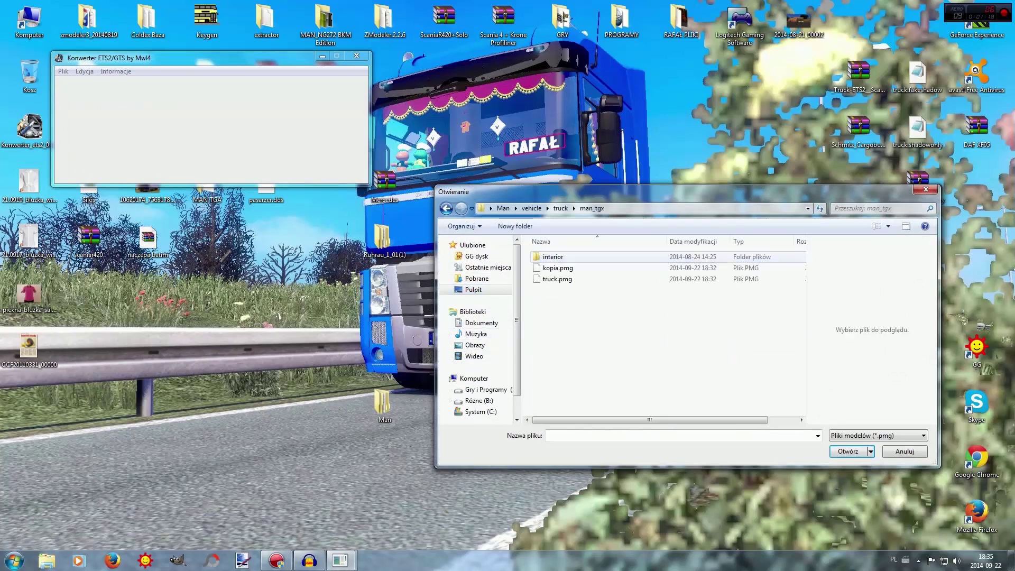
# Convert truck.pmg and exit the converter
pyautogui.doubleClick(557, 278)
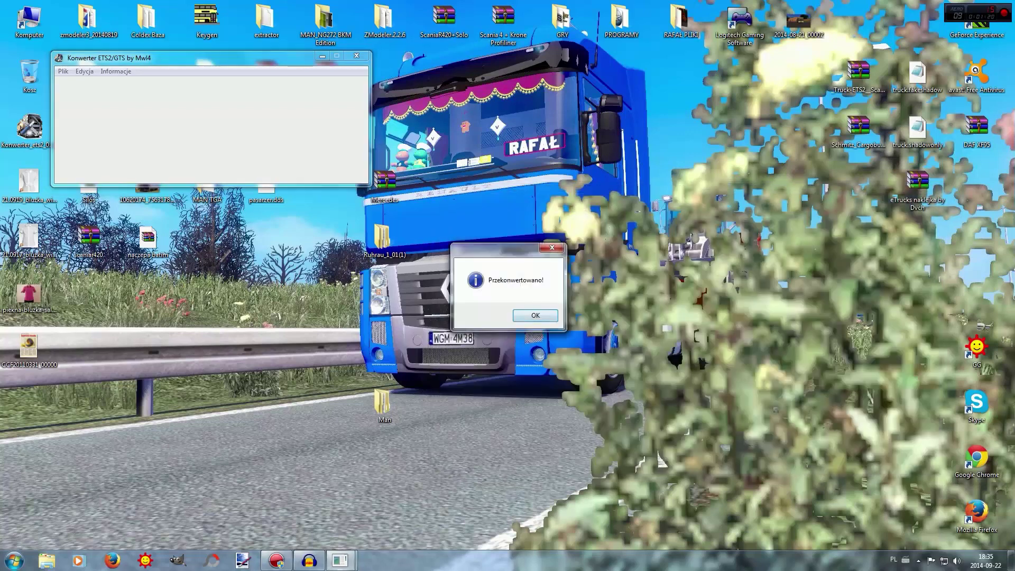
pyautogui.press('Return')
pyautogui.click(356, 56)
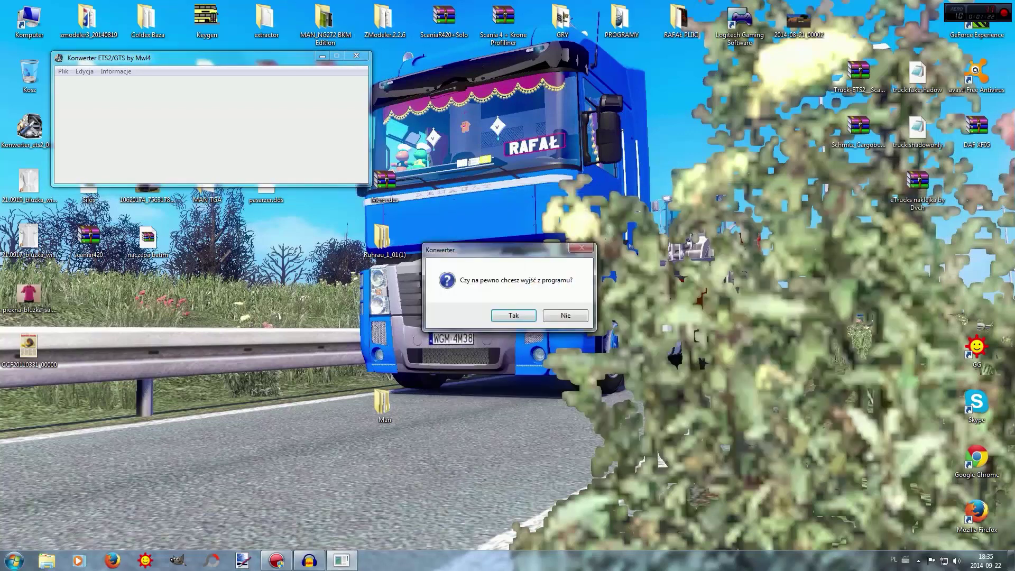
pyautogui.click(513, 316)
# Launch ZModeler2 from the ZModeler2.2.6 desktop folder and close the folder window
pyautogui.doubleClick(384, 21)
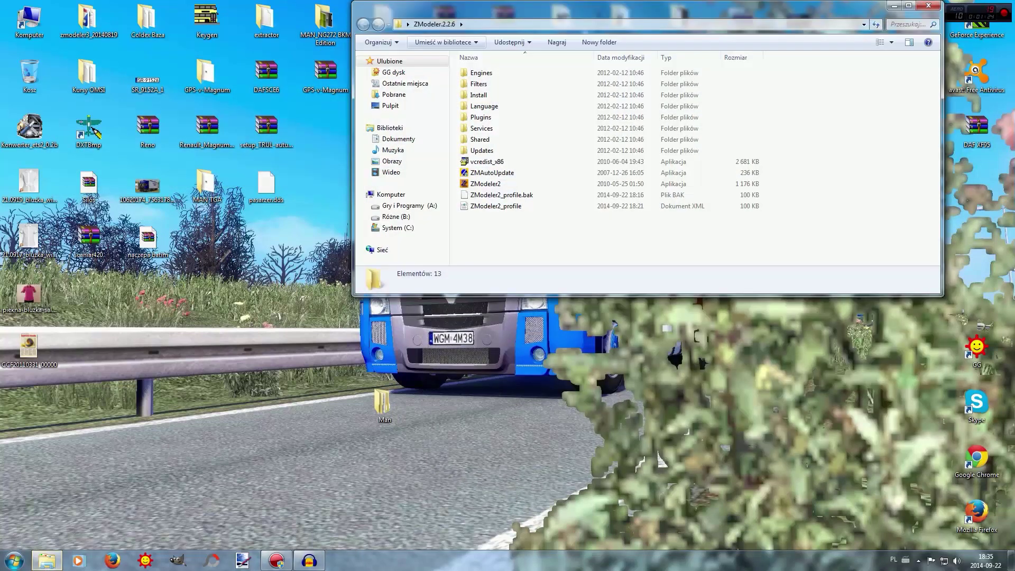
pyautogui.doubleClick(485, 184)
pyautogui.click(928, 6)
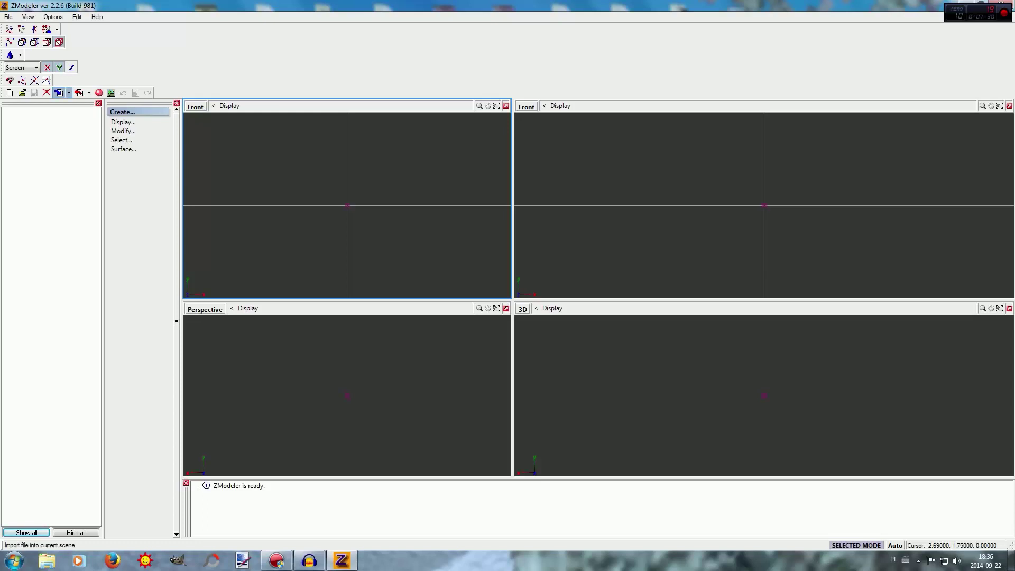
# Choose truck.pmg from man_tgx for import and set the base.scs folder to the desktop's Man folder
pyautogui.click(59, 93)
pyautogui.click(390, 233)
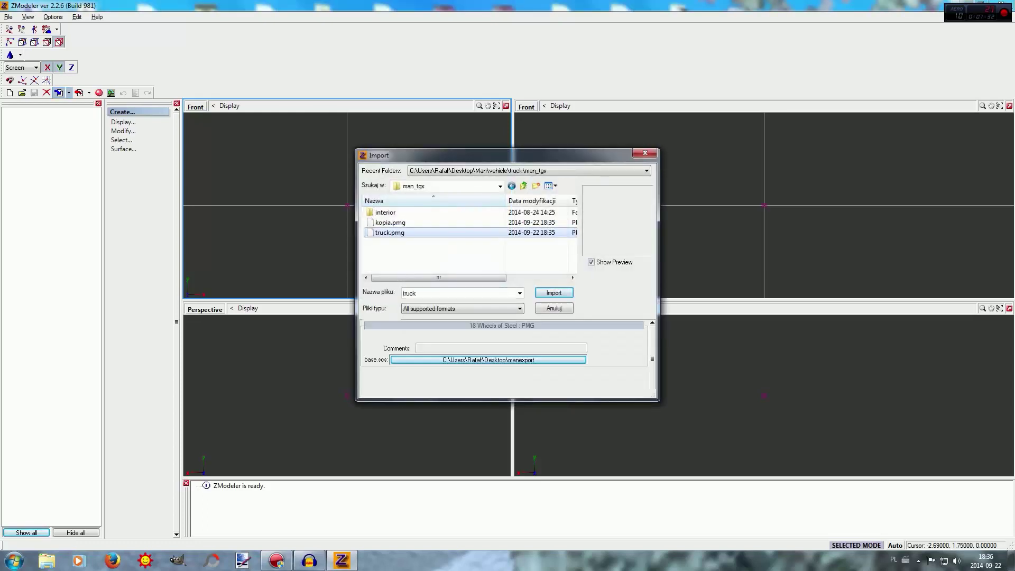
pyautogui.click(468, 360)
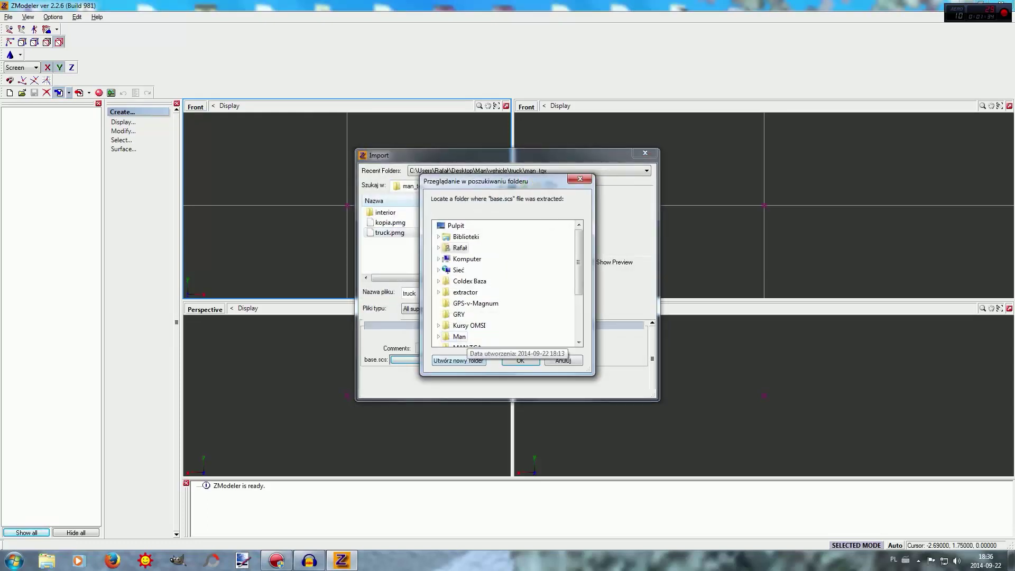
pyautogui.click(459, 336)
pyautogui.click(521, 360)
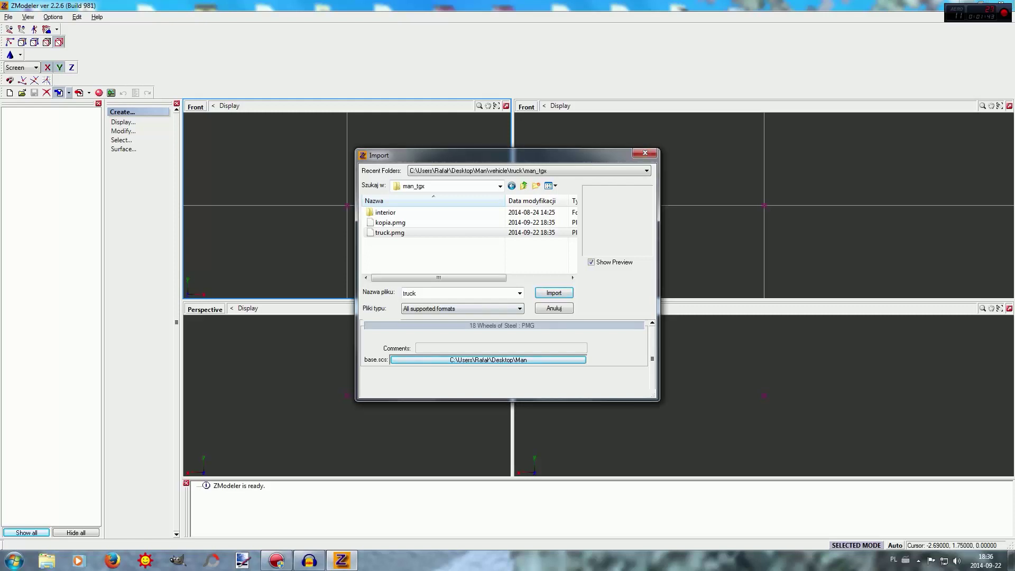
# Import truck.pmg into the scene using the Man folder as base.scs
pyautogui.click(554, 292)
pyautogui.moveTo(764, 397); pyautogui.dragTo(729, 378, button='middle')
pyautogui.moveTo(829, 408); pyautogui.dragTo(708, 378, button='middle')
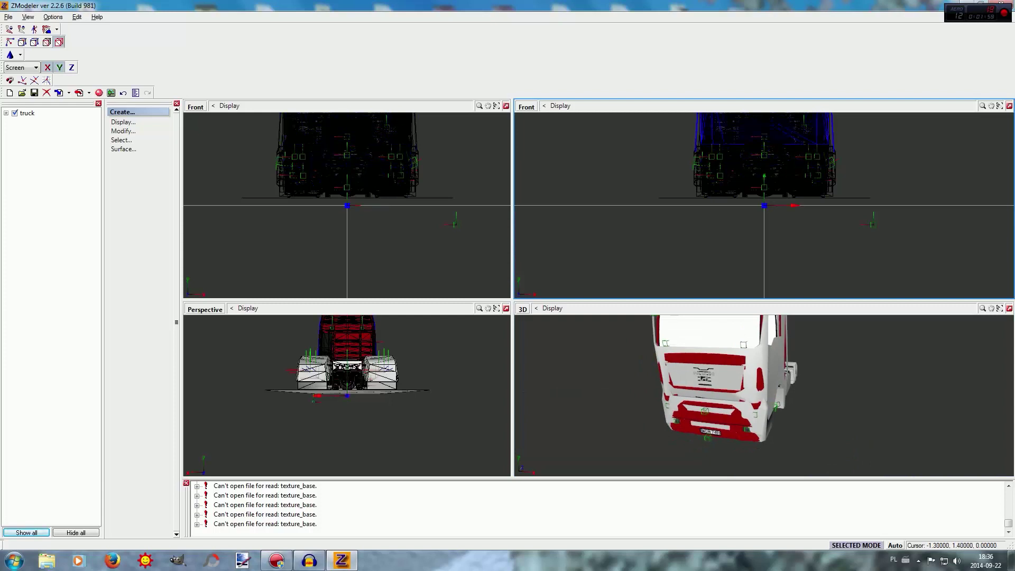
# Unlink the white outer cab mesh from the truck and hide it
pyautogui.rightClick(696, 131)
pyautogui.moveTo(740, 159)
pyautogui.click(774, 162)
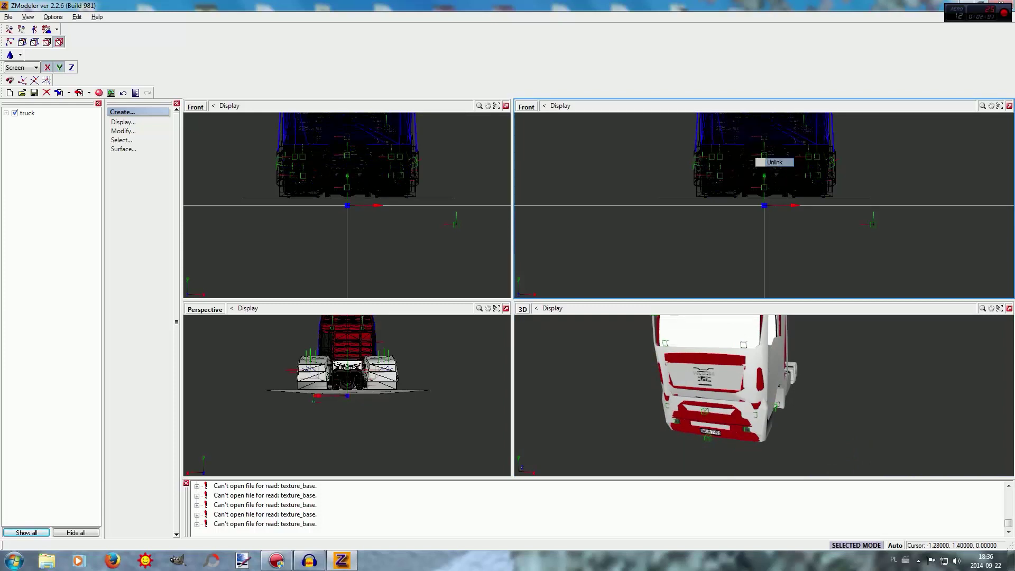
pyautogui.click(15, 124)
pyautogui.moveTo(761, 381); pyautogui.dragTo(688, 393, button='middle')
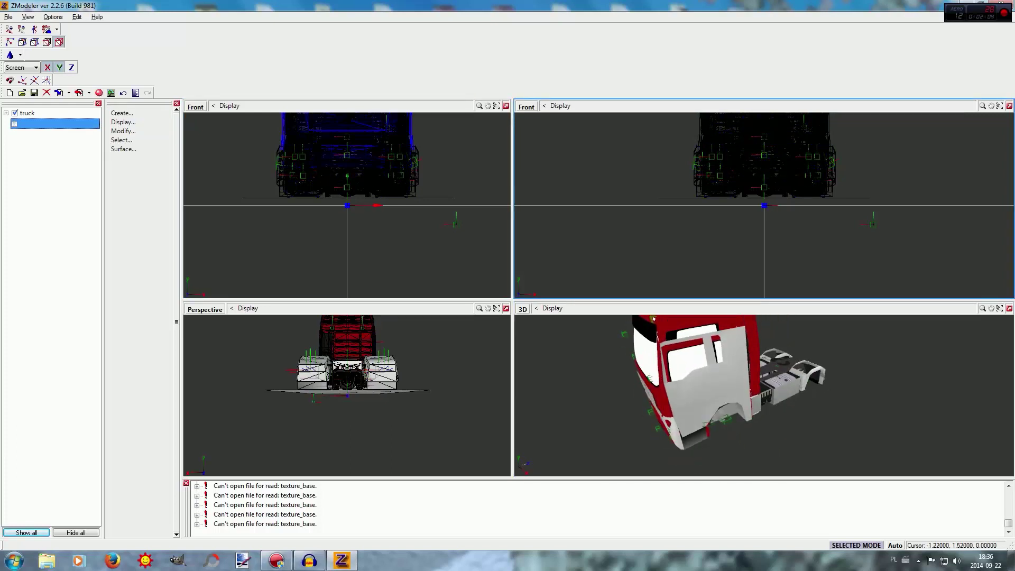
# Unlink the white mesh covering the side of the cab from the truck and hide it
pyautogui.rightClick(700, 126)
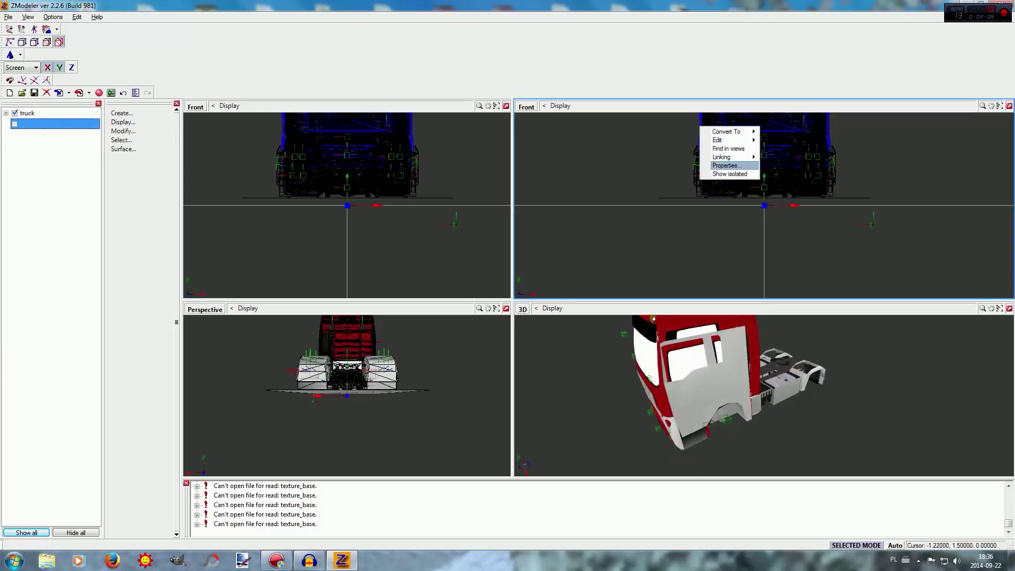
pyautogui.moveTo(739, 154)
pyautogui.click(780, 155)
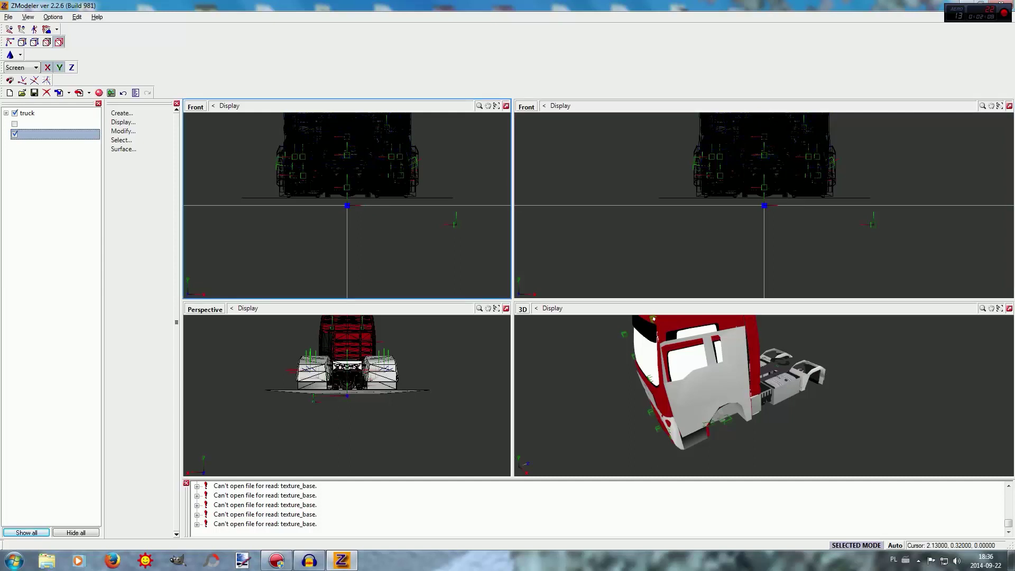
pyautogui.click(15, 134)
# Change the first Front viewport to Left, then unlink the cab's white window glass mesh and hide it
pyautogui.click(195, 107)
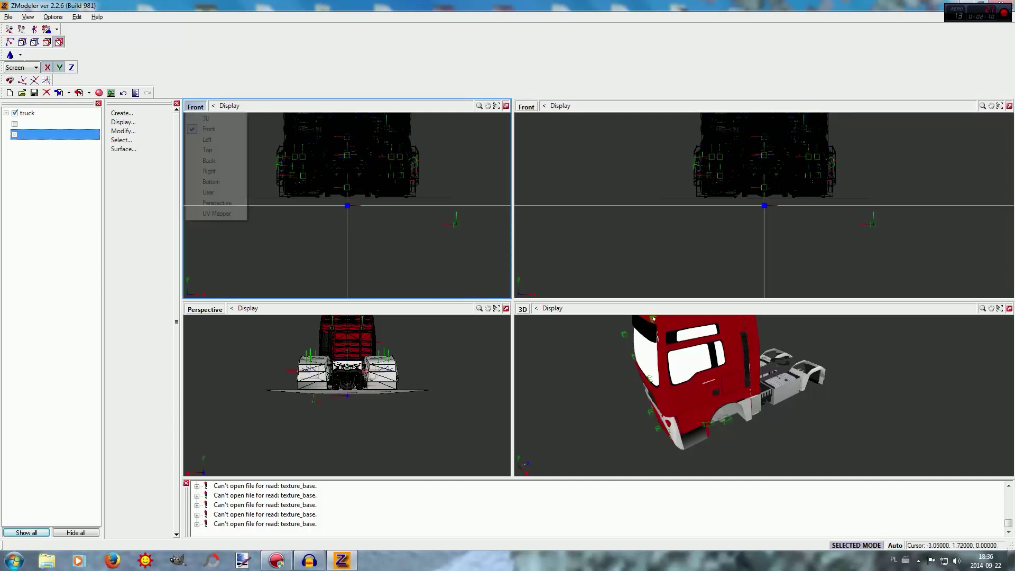
pyautogui.click(201, 142)
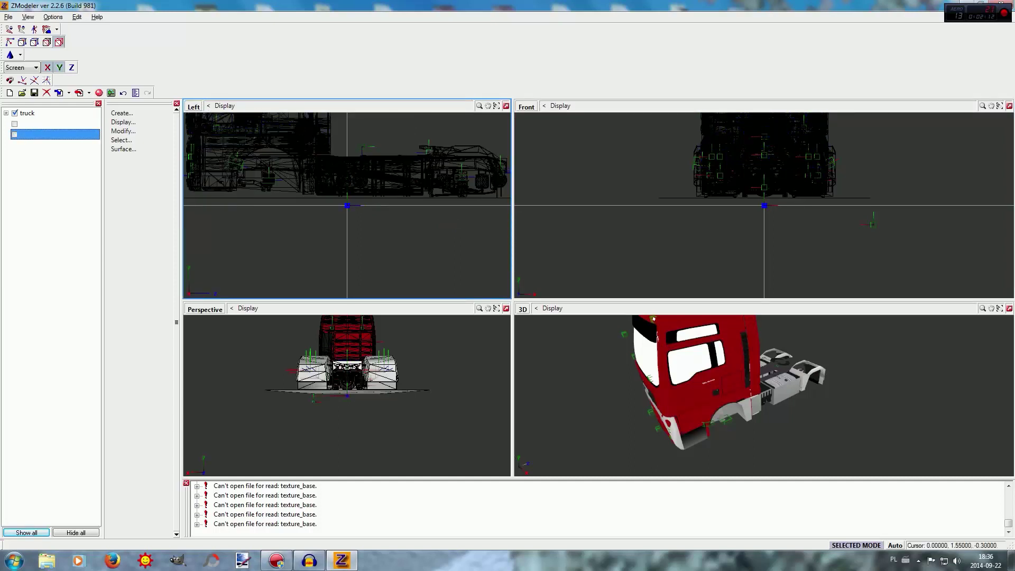
pyautogui.moveTo(487, 106); pyautogui.dragTo(502, 170)
pyautogui.rightClick(238, 140)
pyautogui.moveTo(270, 172)
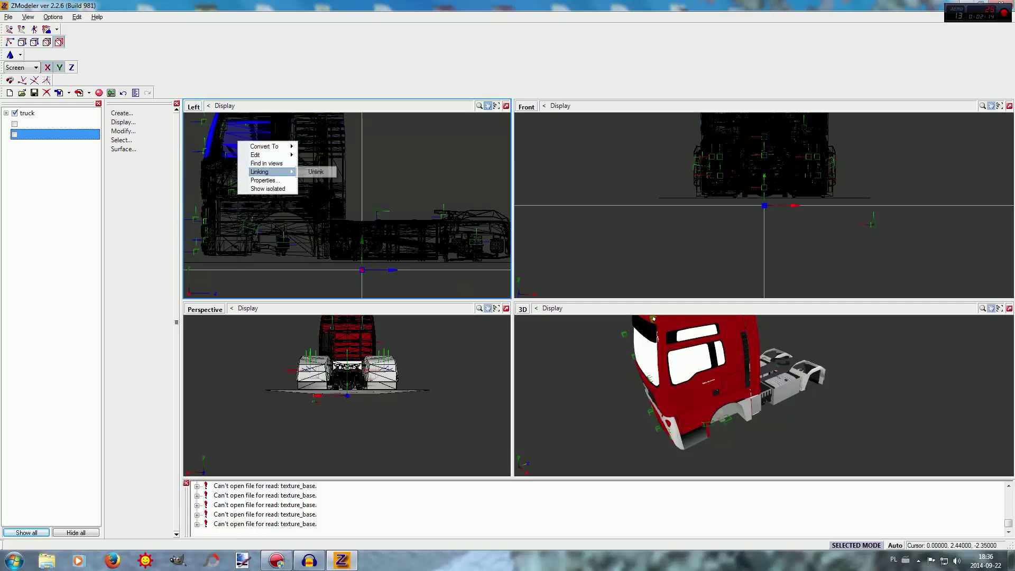
pyautogui.click(314, 172)
pyautogui.click(15, 145)
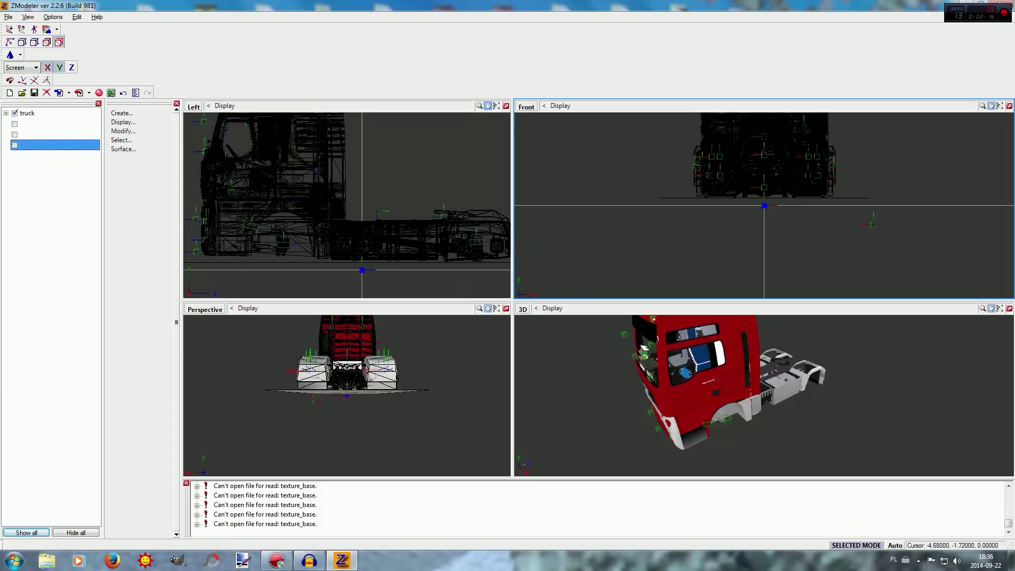
pyautogui.moveTo(703, 381); pyautogui.dragTo(799, 396, button='middle')
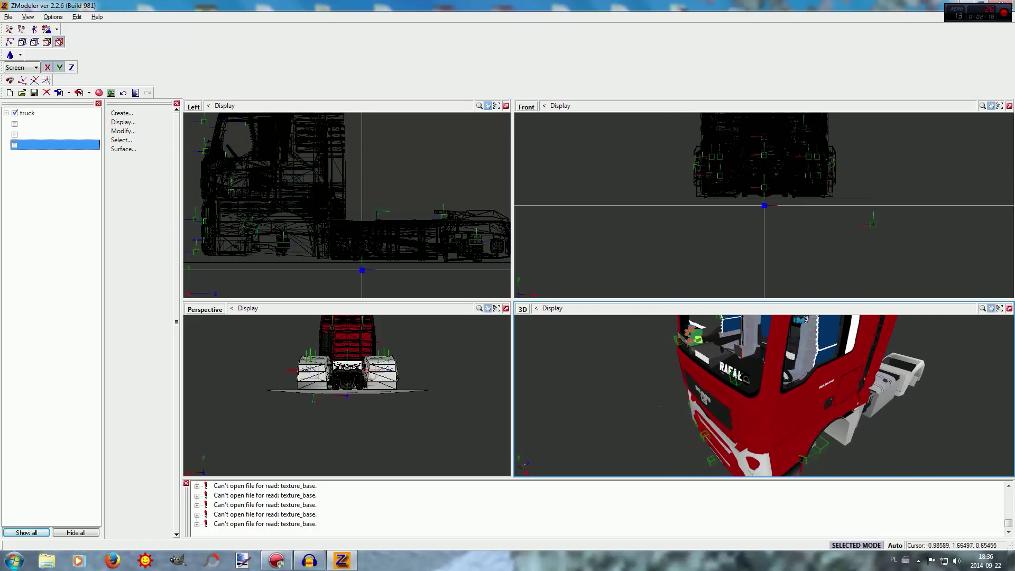
# Merge all objects from tabliczka.z3d on drive B: into the truck scene
pyautogui.click(8, 16)
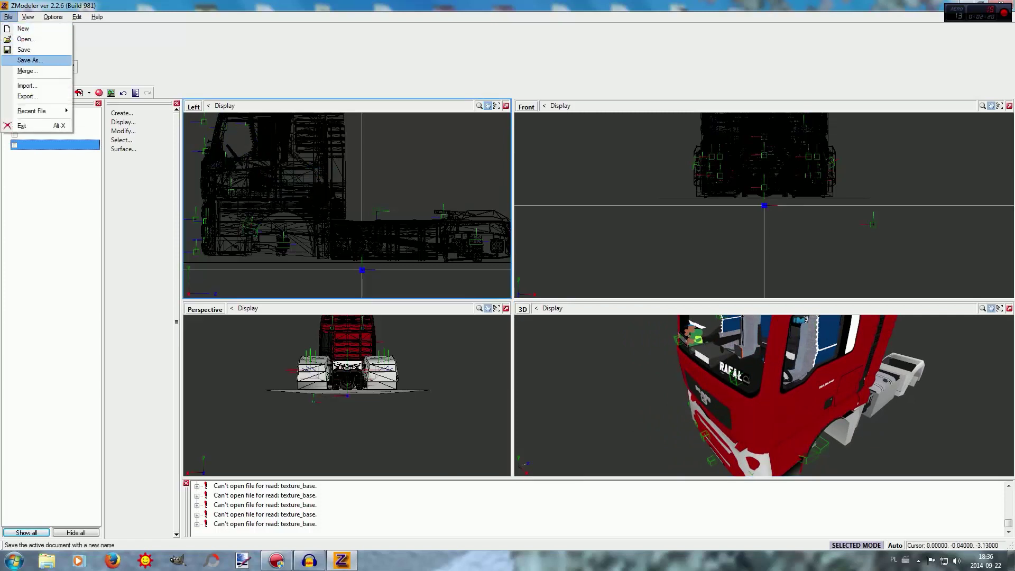
pyautogui.click(16, 60)
pyautogui.scroll(-10, 465, 243)
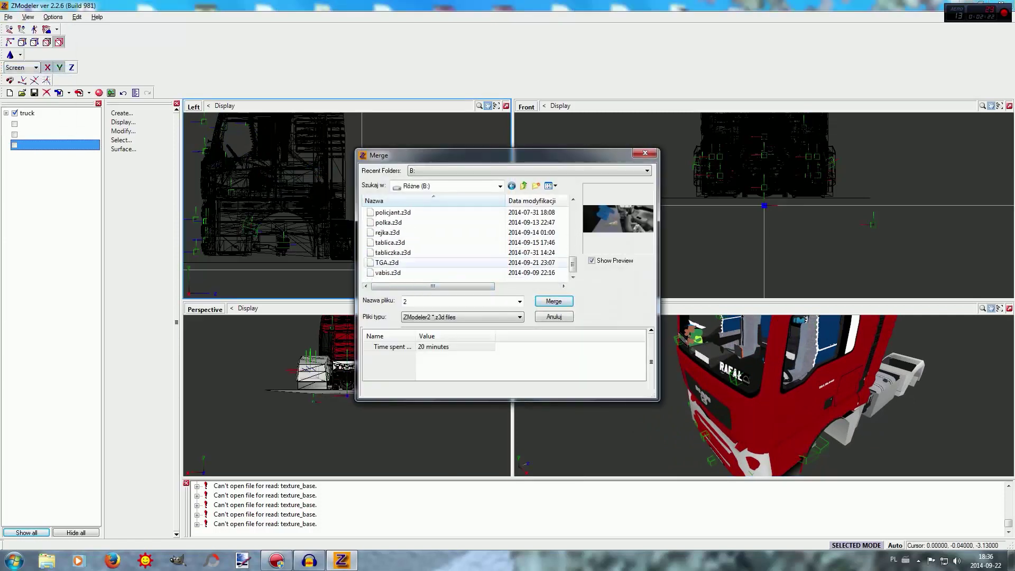
pyautogui.click(393, 252)
pyautogui.click(554, 301)
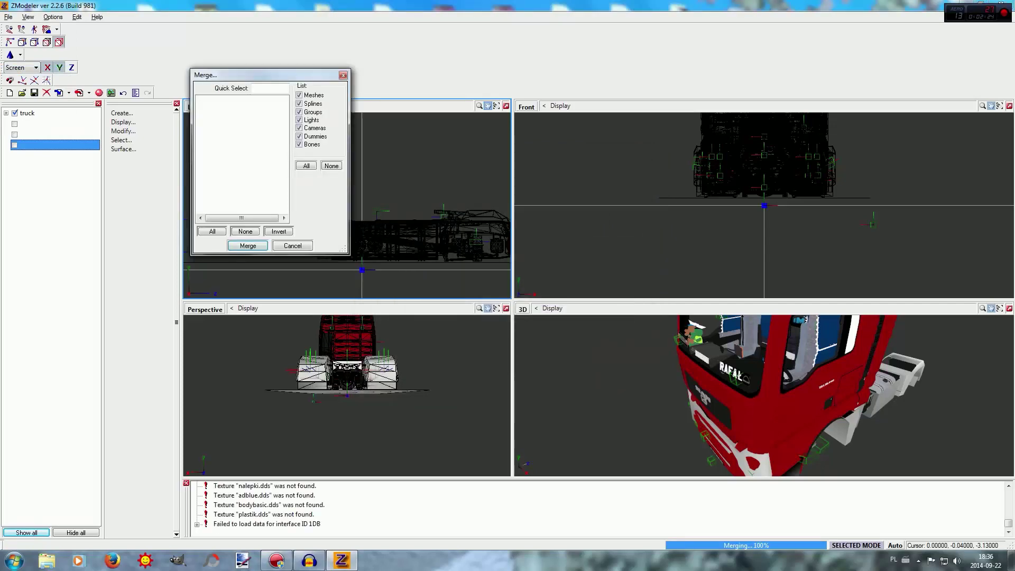
pyautogui.click(212, 231)
pyautogui.click(247, 246)
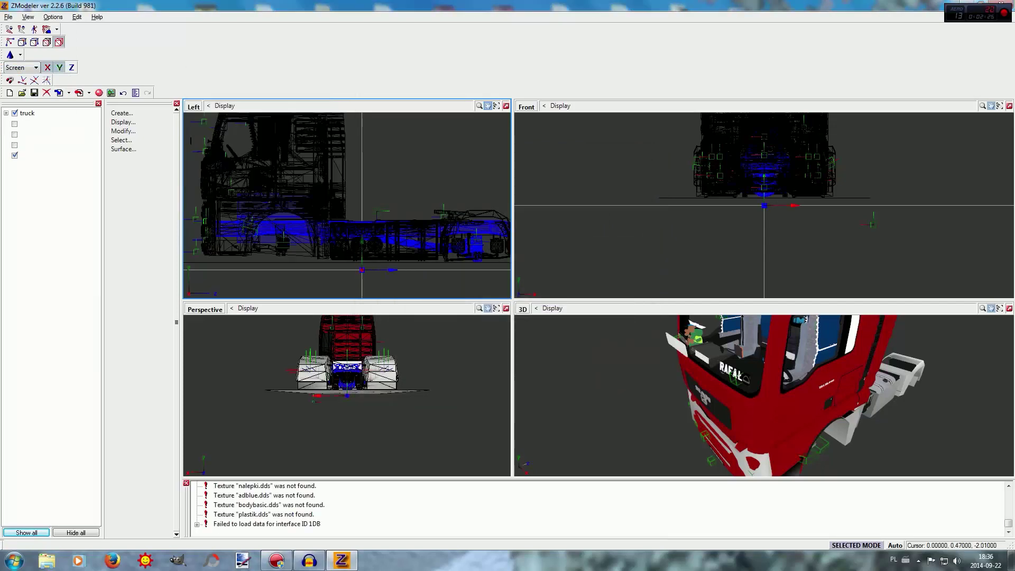
# Examine the merged nameplate's placement behind the windshield in the 3D and Left views
pyautogui.moveTo(764, 391)
pyautogui.mouseDown(button='middle')
pyautogui.moveTo(804, 399)
pyautogui.moveTo(758, 394)
pyautogui.mouseUp(button='middle')
pyautogui.scroll(3, 763, 395)
pyautogui.scroll(-1, 763, 396)
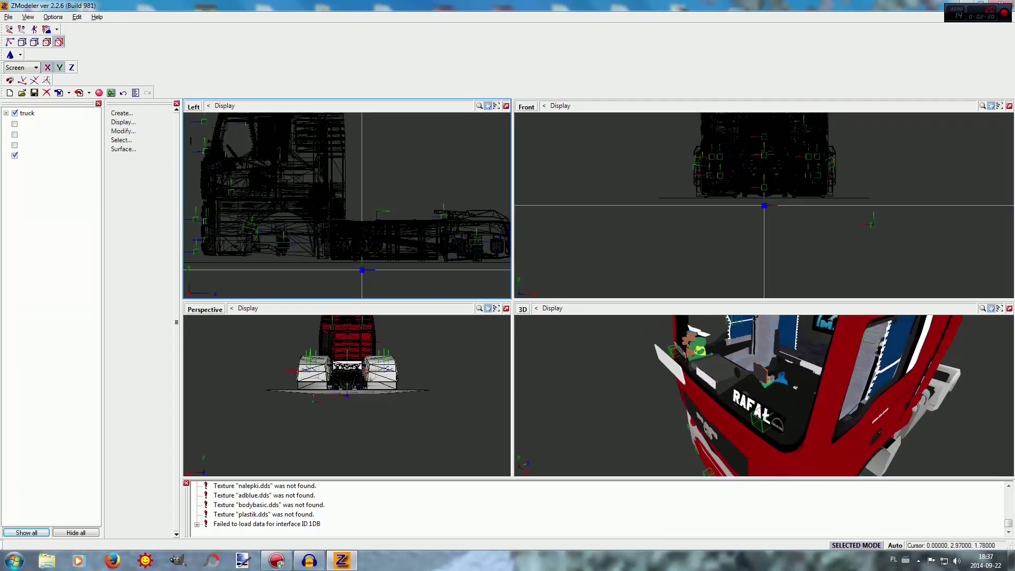
pyautogui.moveTo(364, 206); pyautogui.dragTo(428, 223, button='middle')
pyautogui.scroll(3, 764, 395)
pyautogui.moveTo(764, 395); pyautogui.dragTo(782, 382, button='middle')
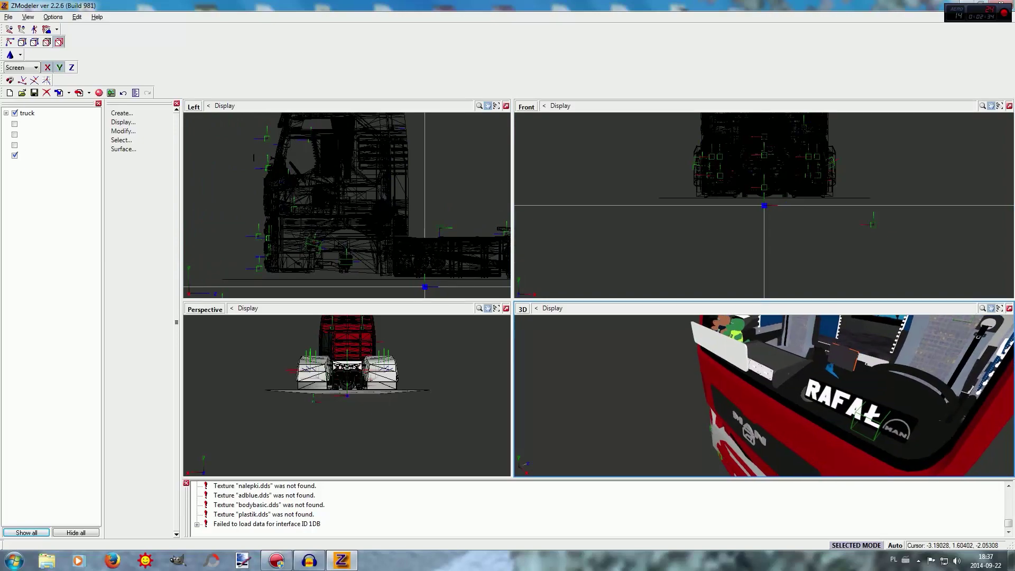
pyautogui.scroll(1, 291, 143)
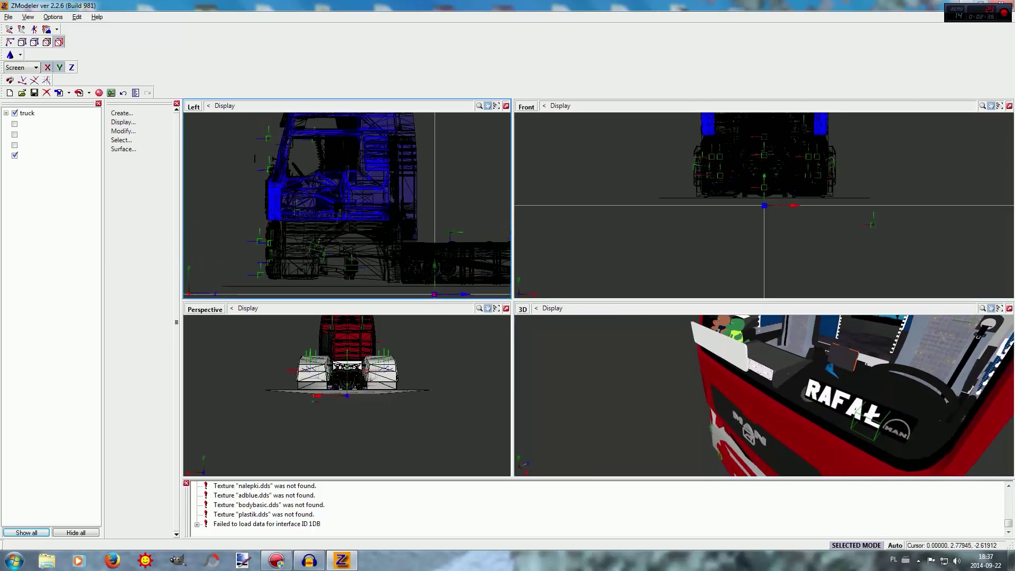
# Open the desktop's pasarzer.dds in DXTBmp and send the image to Paint for editing
pyautogui.click(965, 5)
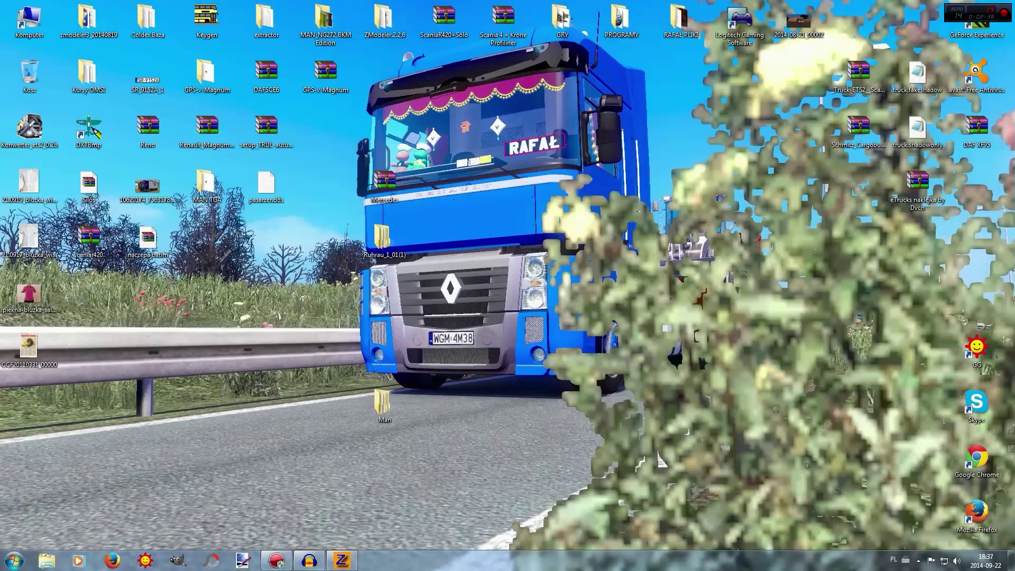
pyautogui.moveTo(266, 182); pyautogui.dragTo(89, 127)
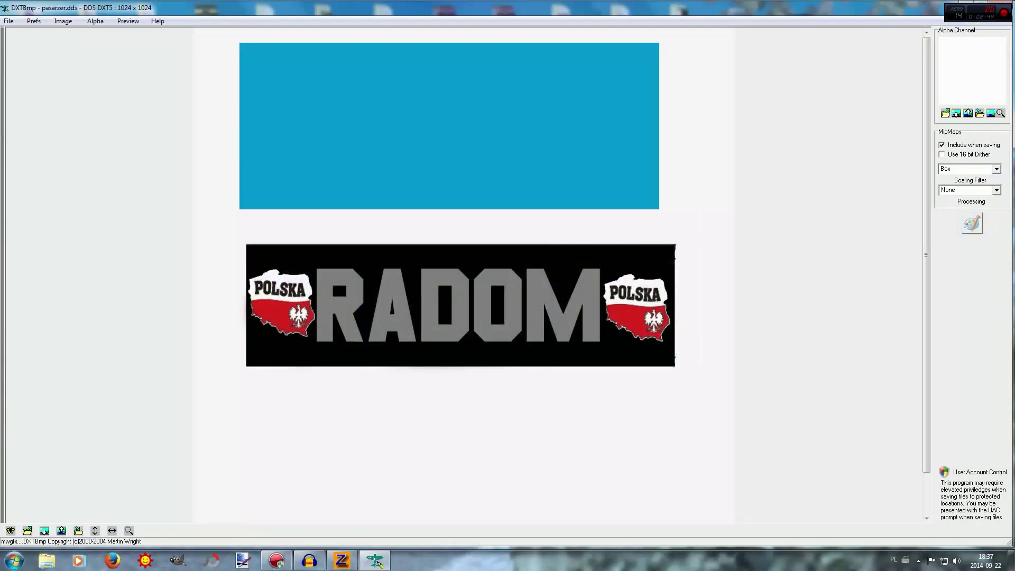
pyautogui.click(972, 224)
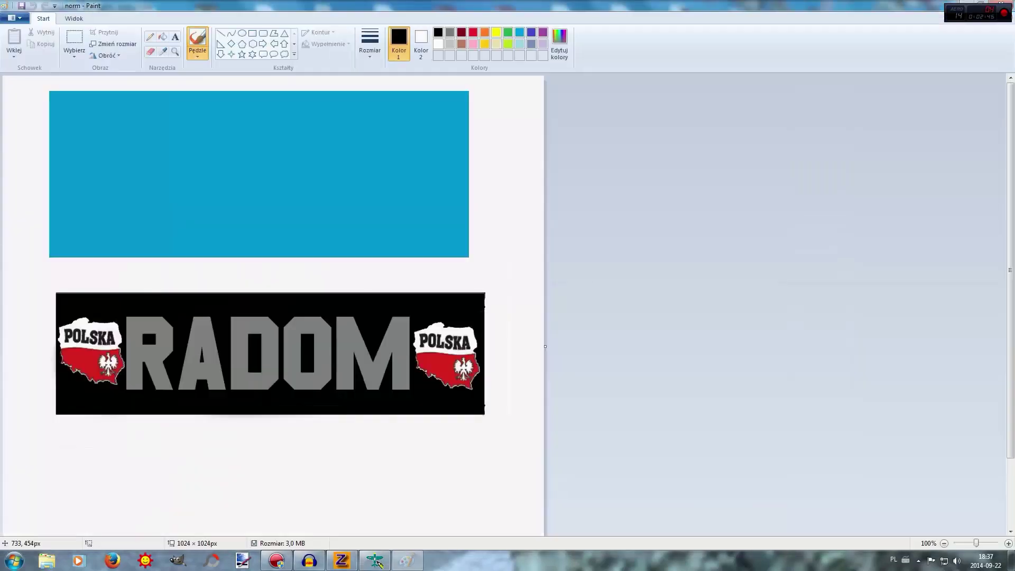
# Cover the RADOM lettering on the black plate with a copied patch of black background, save the image and close Paint
pyautogui.click(74, 41)
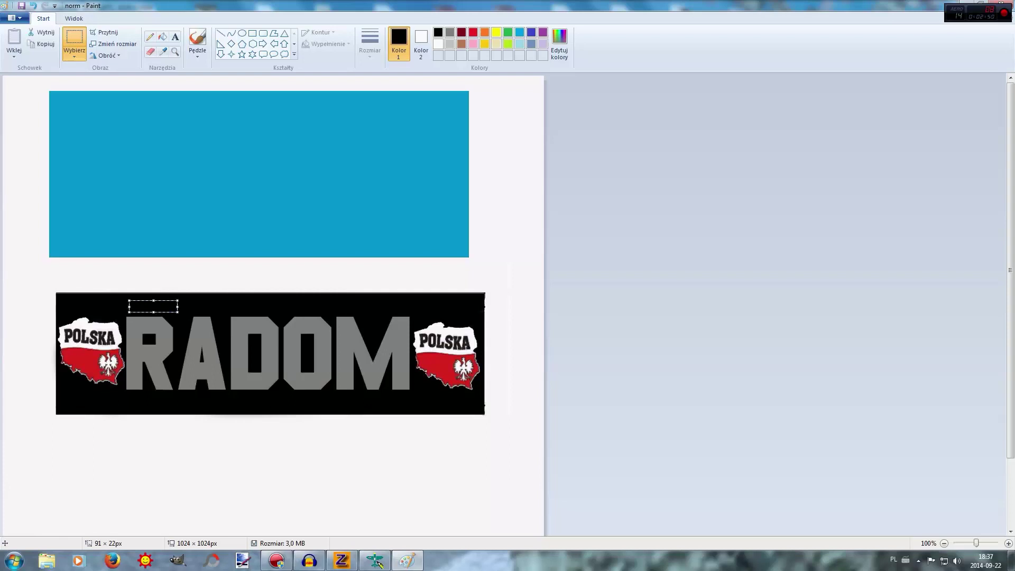
pyautogui.hotkey('ctrl', 'v')
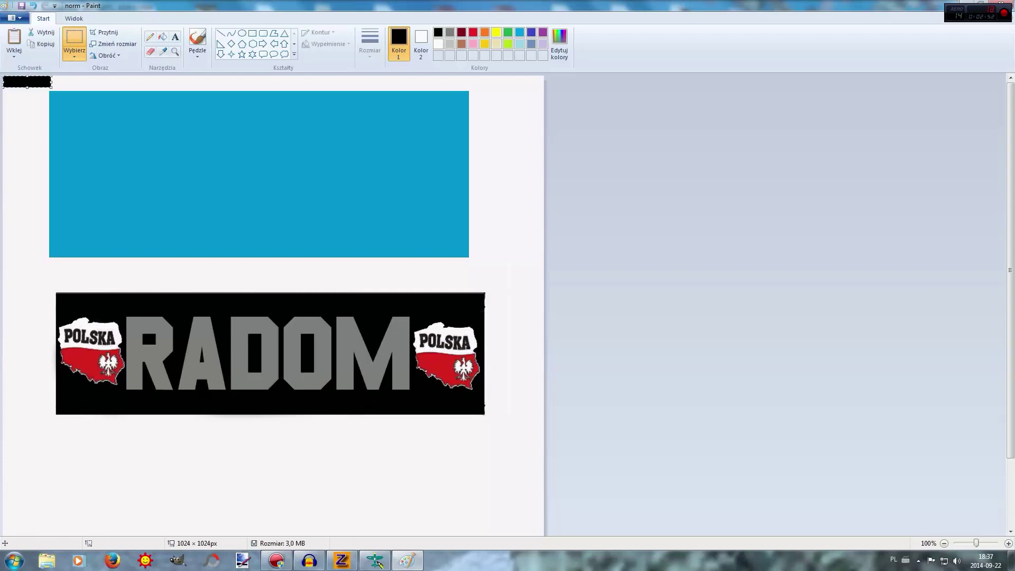
pyautogui.moveTo(26, 82); pyautogui.dragTo(147, 316)
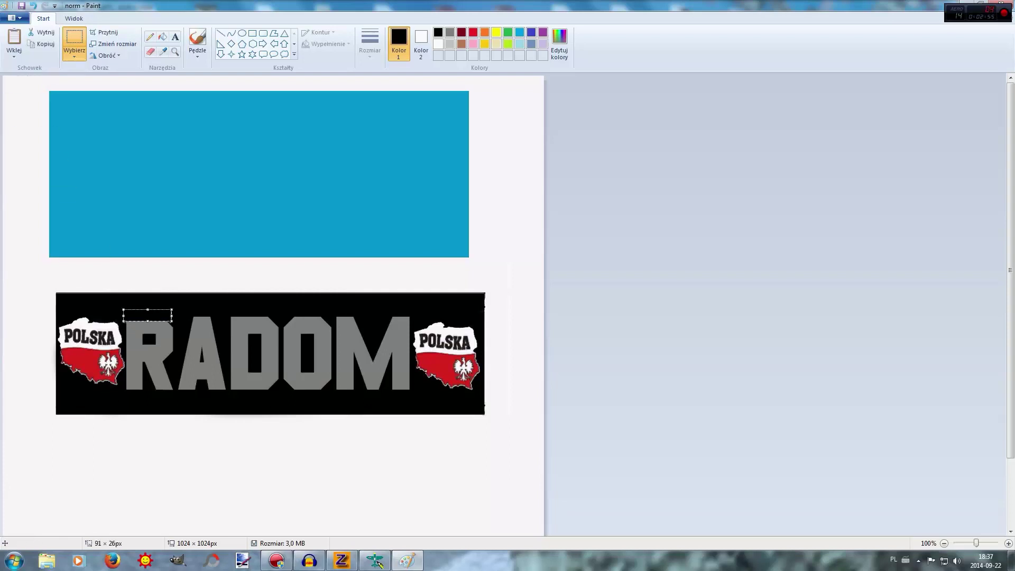
pyautogui.moveTo(147, 401); pyautogui.dragTo(148, 400)
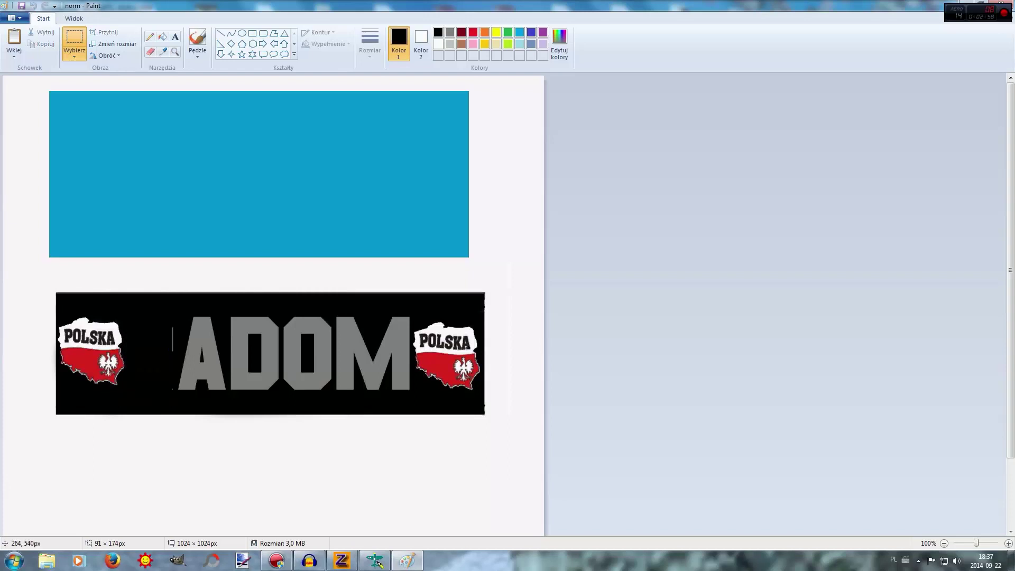
pyautogui.hotkey('ctrl', 'z')
pyautogui.moveTo(173, 355); pyautogui.dragTo(413, 355)
pyautogui.click(348, 266)
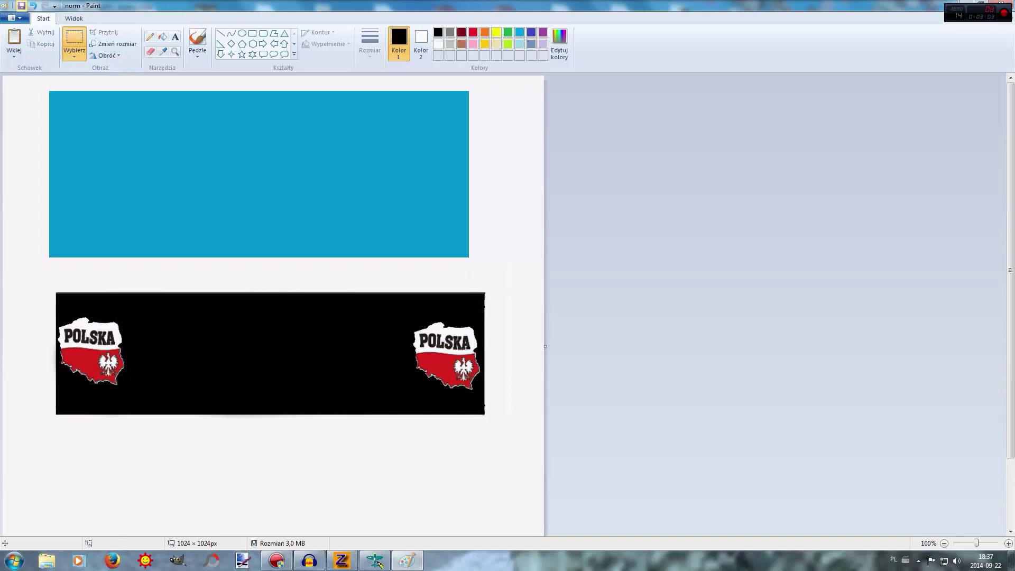
pyautogui.click(1001, 3)
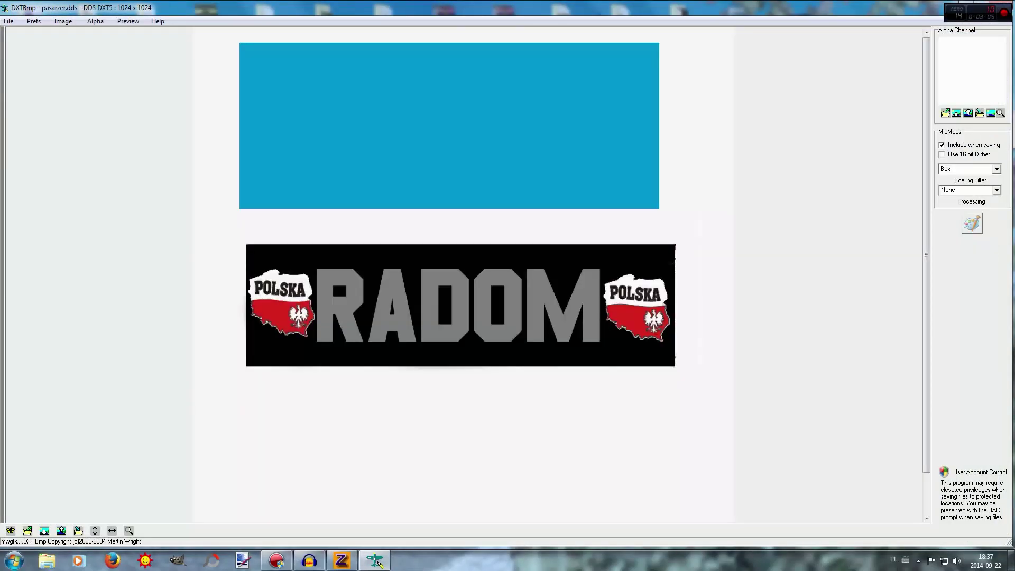
# Reload the edited image in DXTBmp and export it as DDS DXT5, overwriting pasarzer on the desktop
pyautogui.click(63, 21)
pyautogui.click(92, 44)
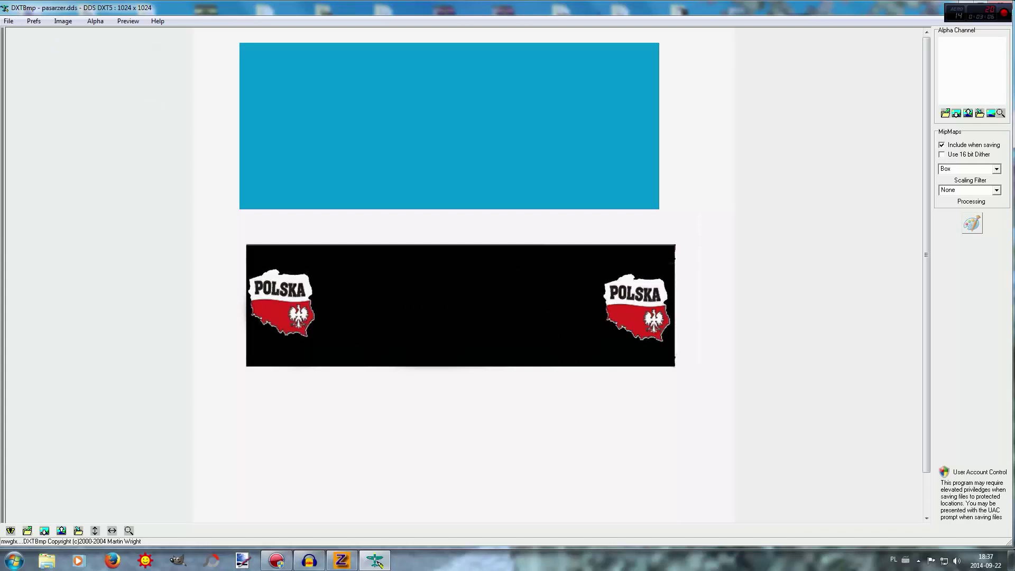
pyautogui.hotkey('alt', 'f')
pyautogui.press('Down')
pyautogui.press('Return')
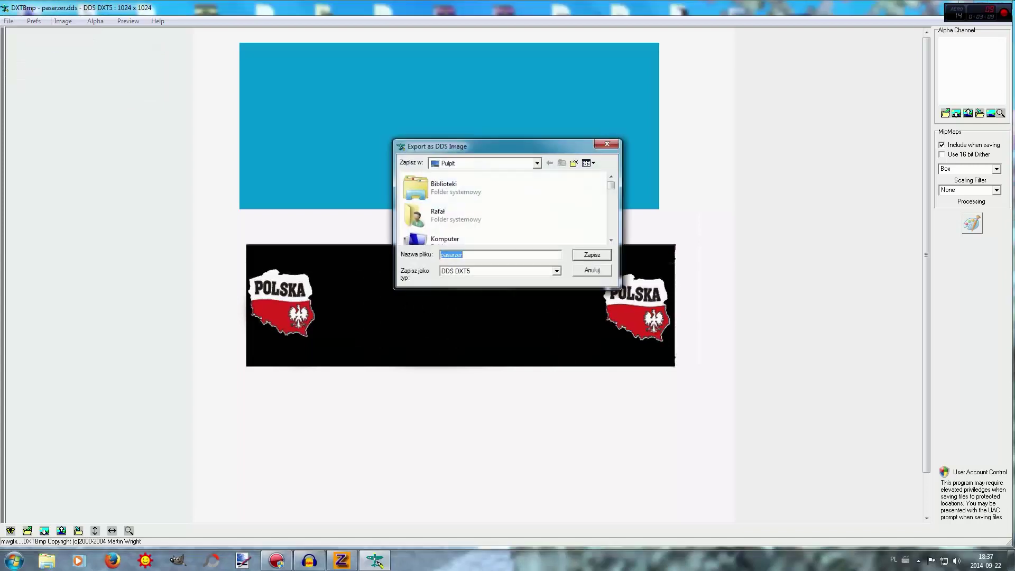
pyautogui.press('Return')
pyautogui.press('t')
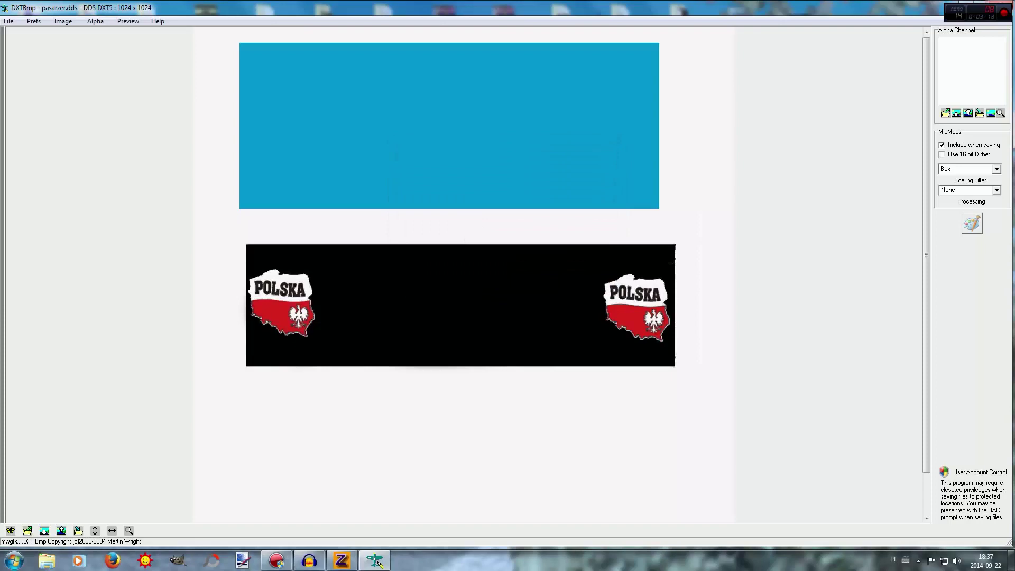
# Close DXTBmp and rename pasarzer.dds on the desktop to tabliczka1.dds
pyautogui.hotkey('alt', 'F4')
pyautogui.rightClick(271, 198)
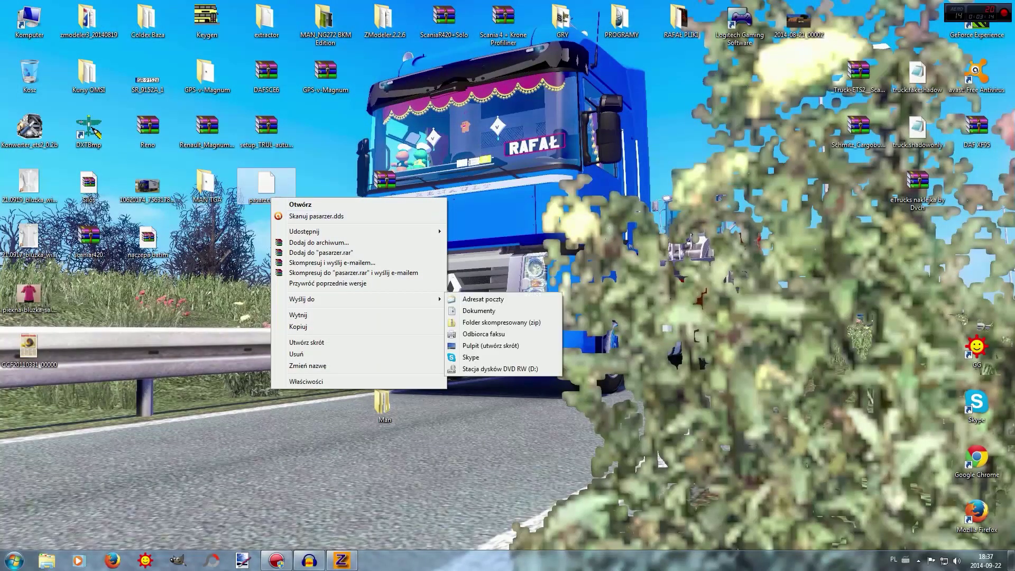
pyautogui.click(307, 365)
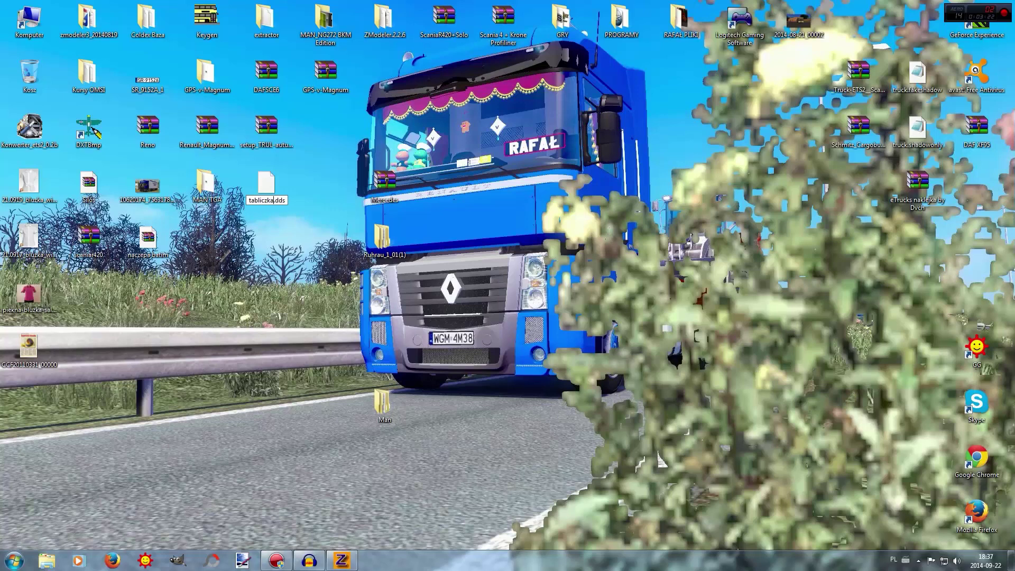
pyautogui.press('Return')
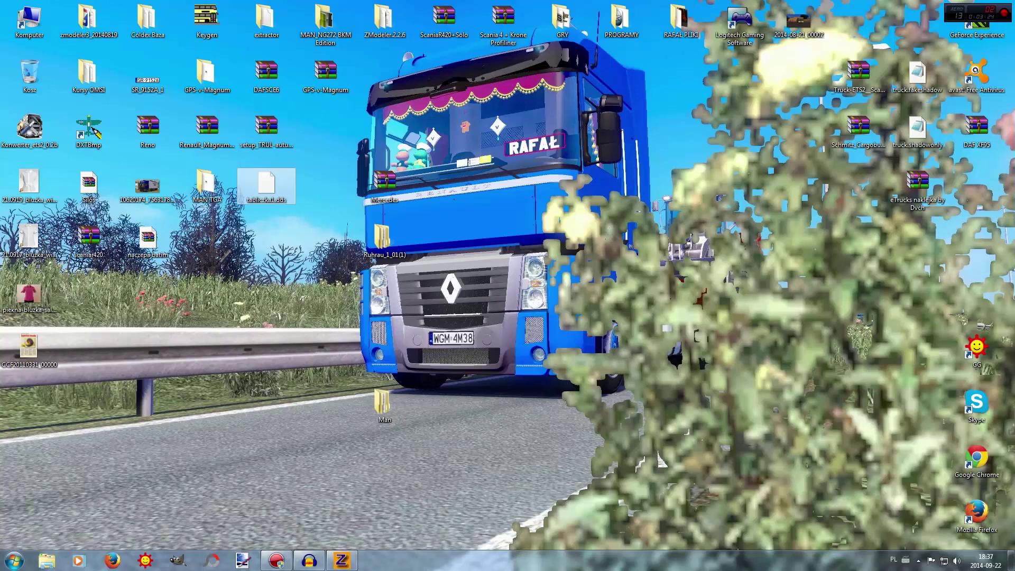
# Switch to ZModeler and add a new material named tabliczka1 (dif) in the Materials Editor
pyautogui.click(341, 560)
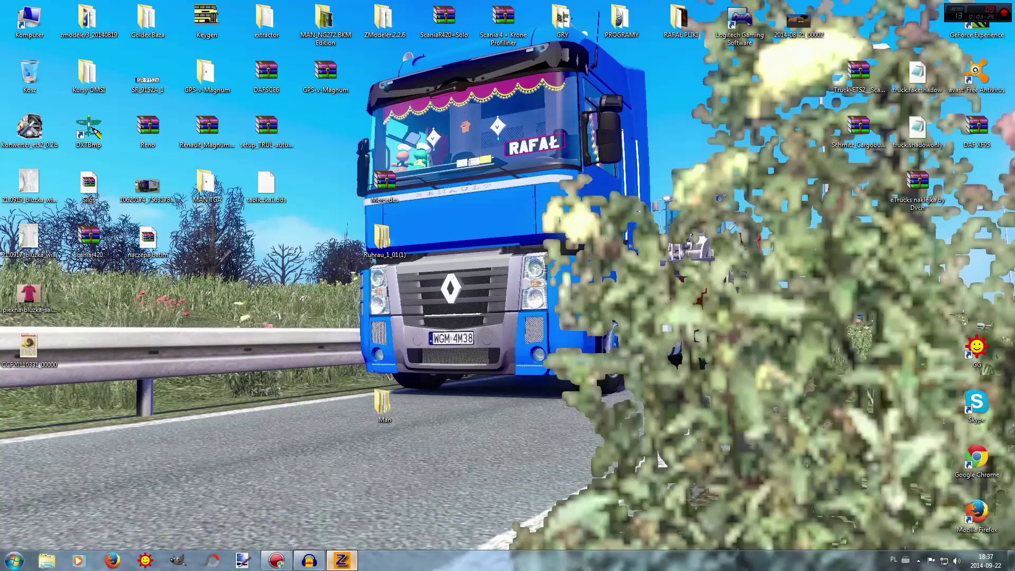
pyautogui.click(99, 92)
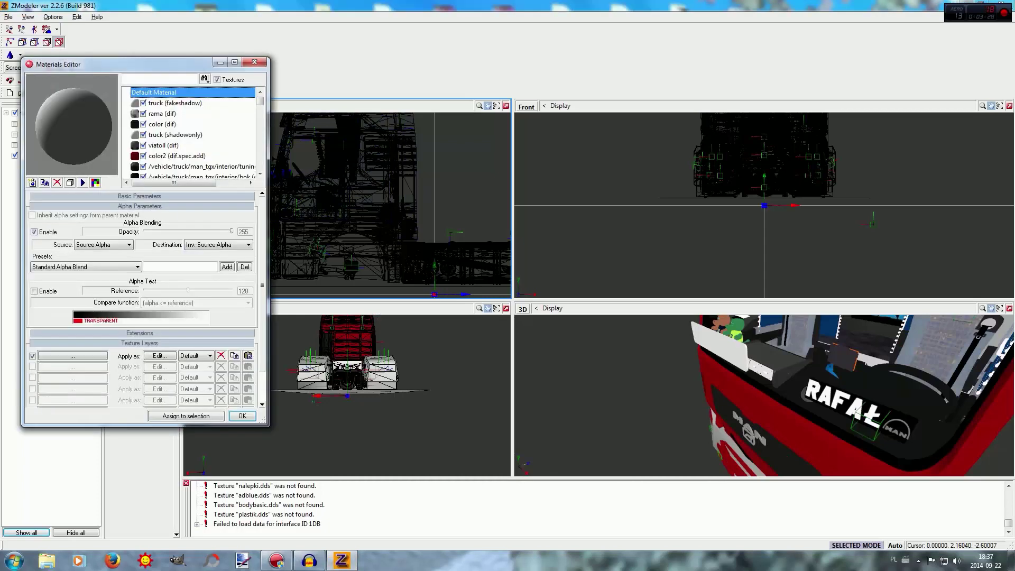
pyautogui.moveTo(260, 101); pyautogui.dragTo(260, 105)
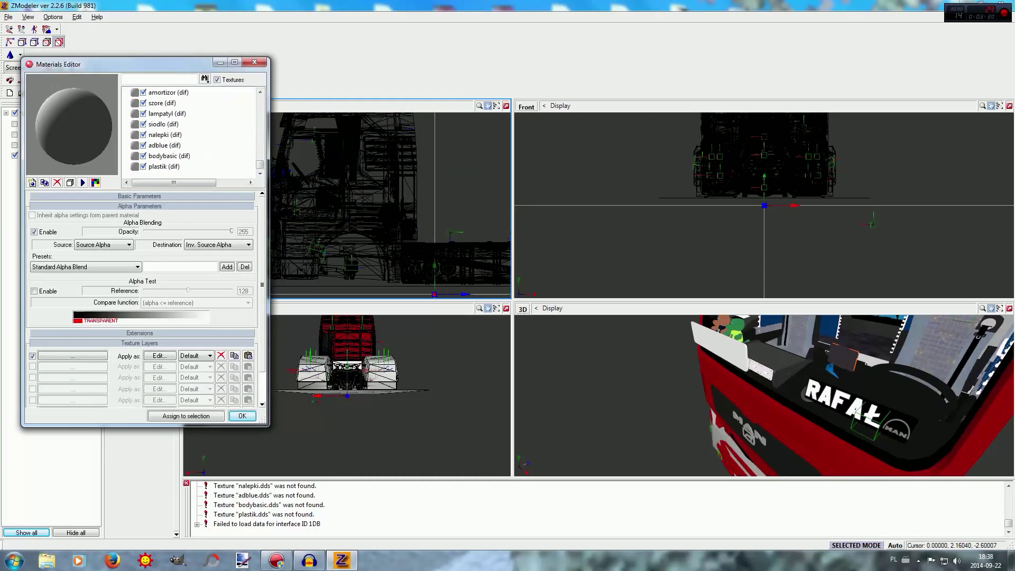
pyautogui.click(32, 182)
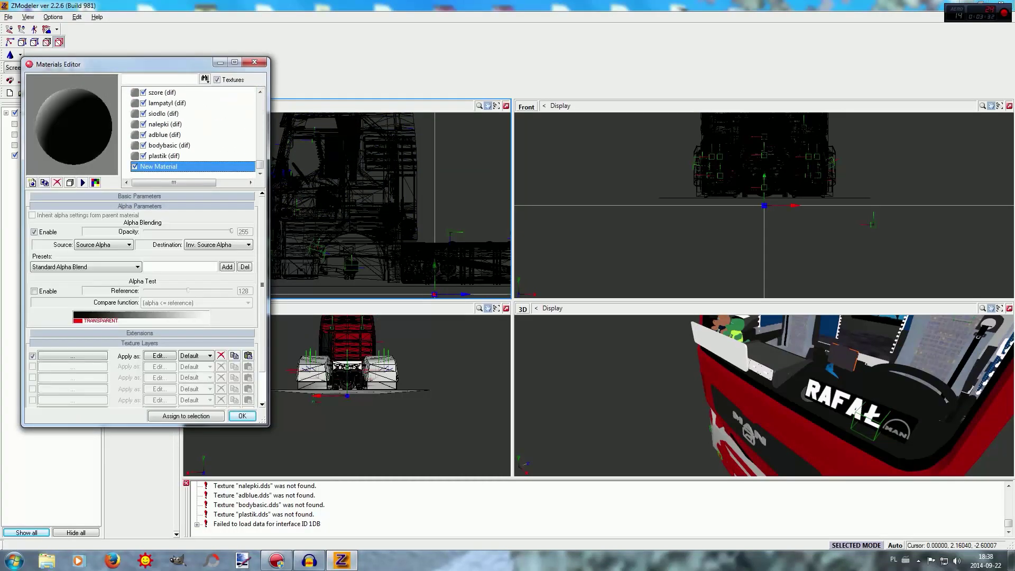
pyautogui.click(165, 166)
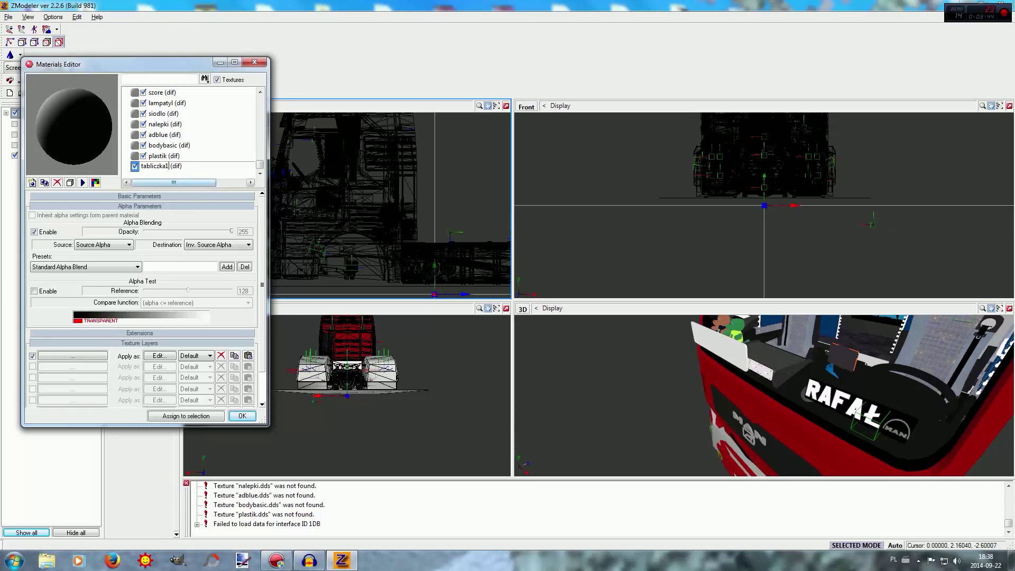
# Load tabliczka1.dds from the desktop into the material's first texture layer and disable alpha blending
pyautogui.click(73, 356)
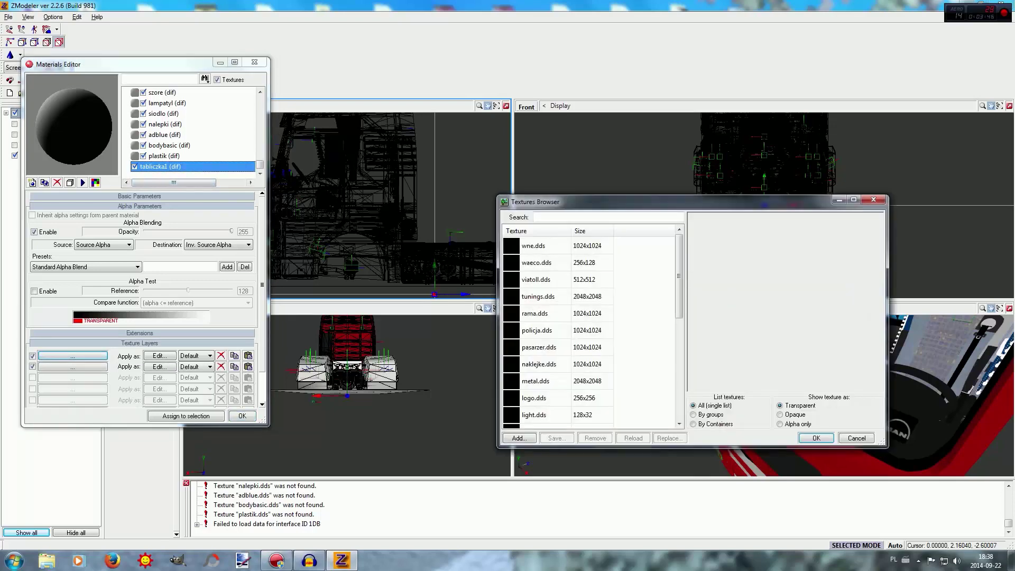
pyautogui.click(519, 438)
pyautogui.moveTo(759, 307); pyautogui.dragTo(759, 408)
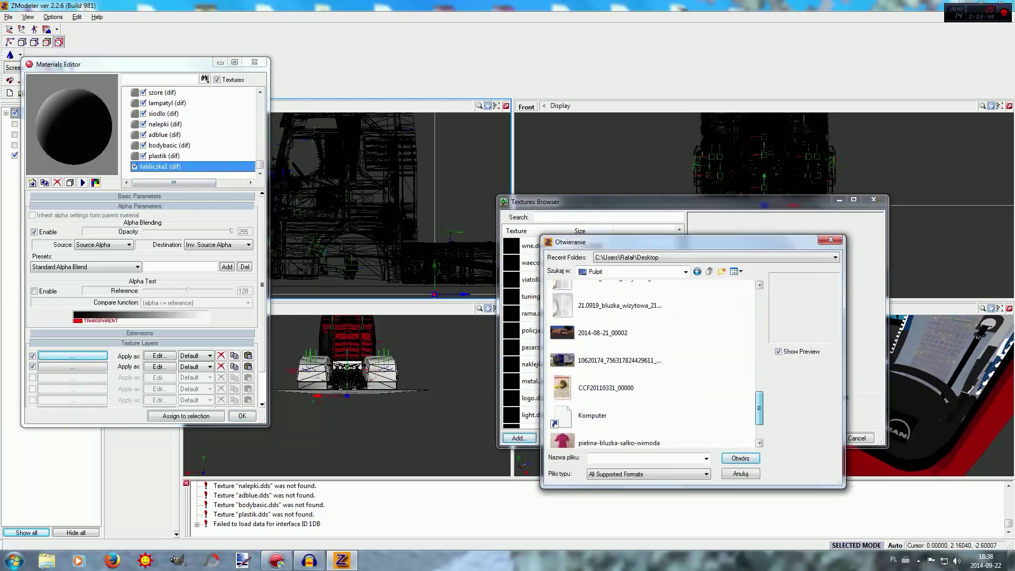
pyautogui.scroll(-3, 652, 364)
pyautogui.click(597, 434)
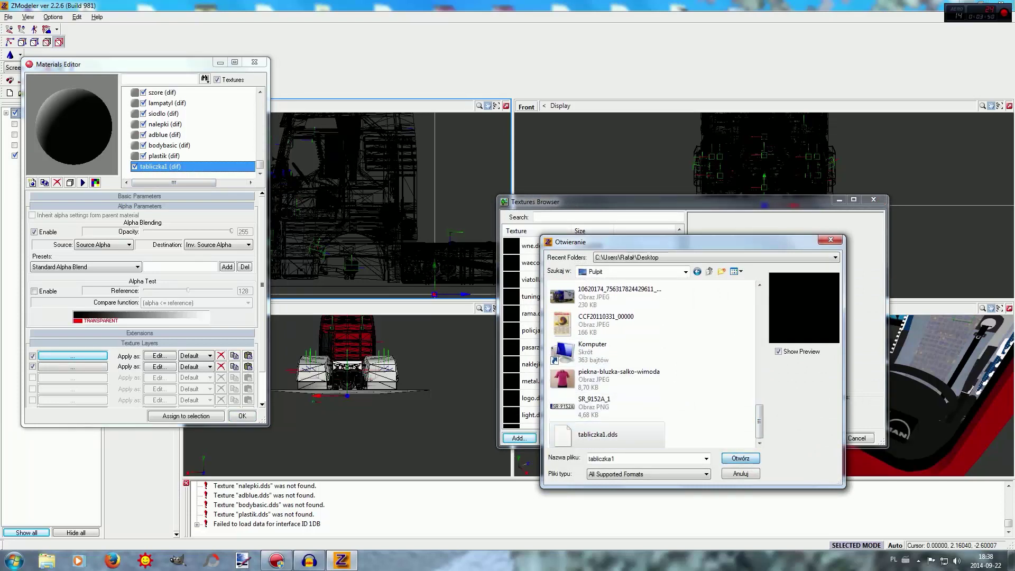
pyautogui.click(740, 458)
pyautogui.press('Return')
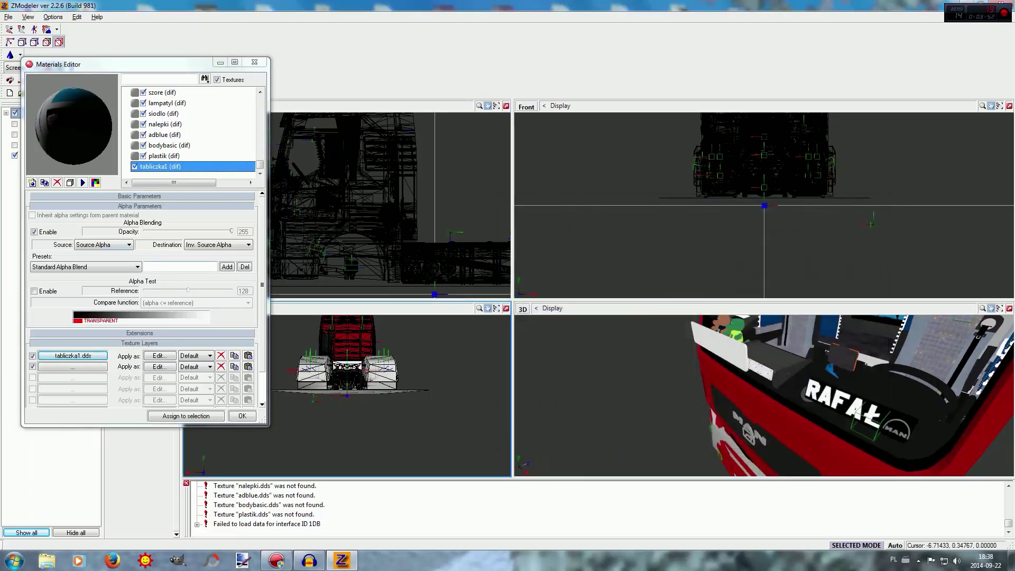
pyautogui.click(34, 232)
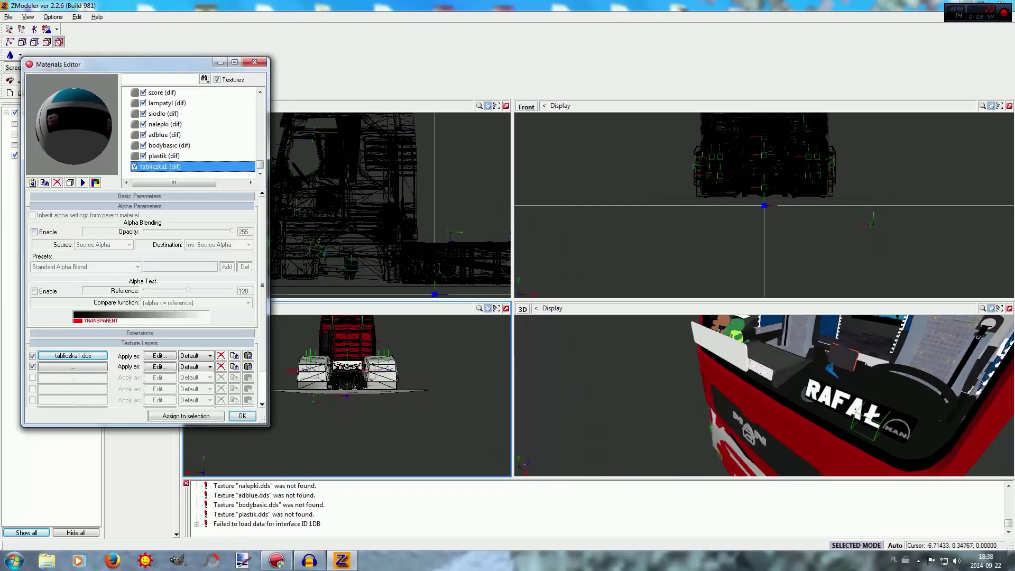
pyautogui.click(242, 416)
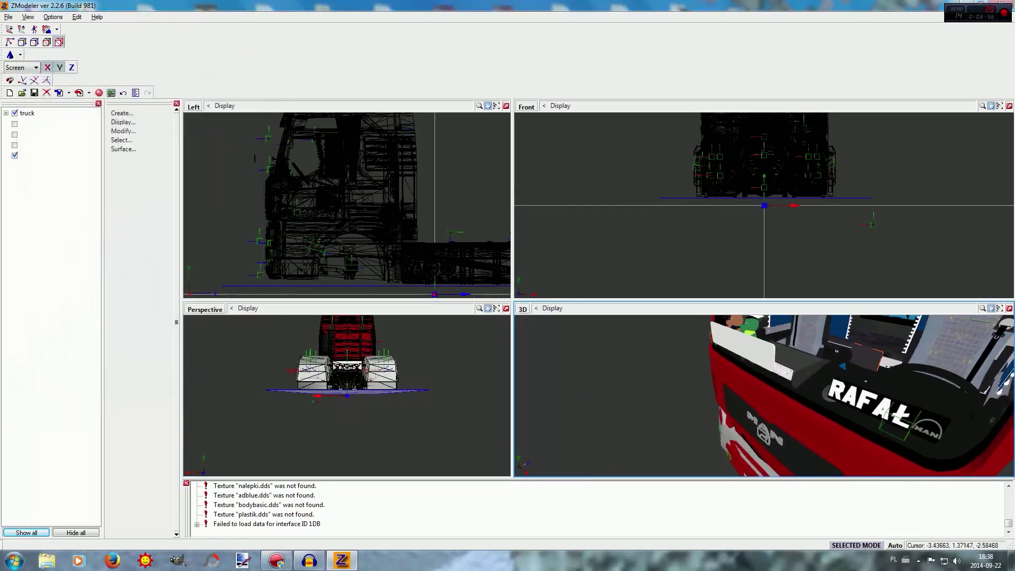
pyautogui.rightClick(36, 155)
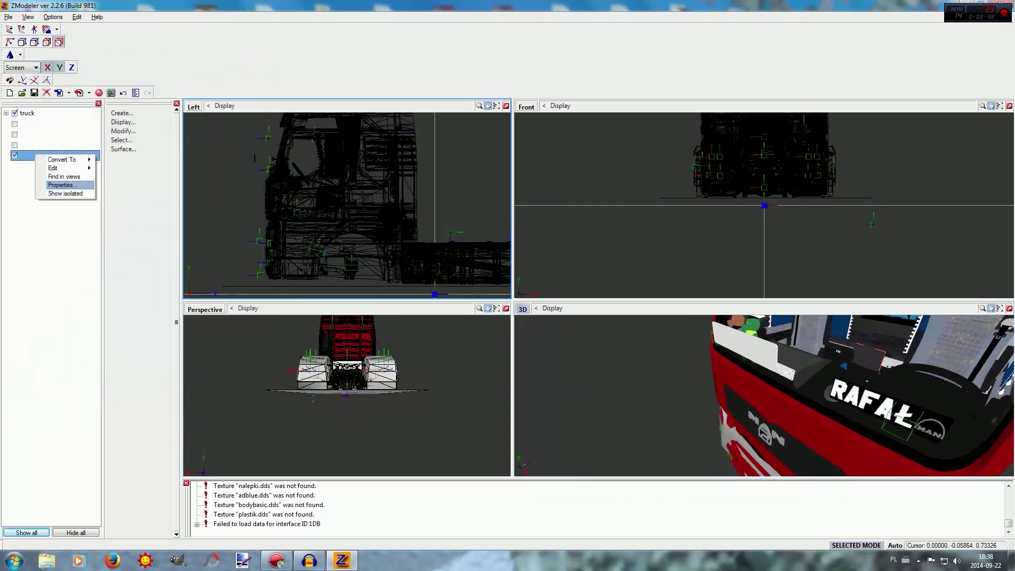
pyautogui.click(62, 185)
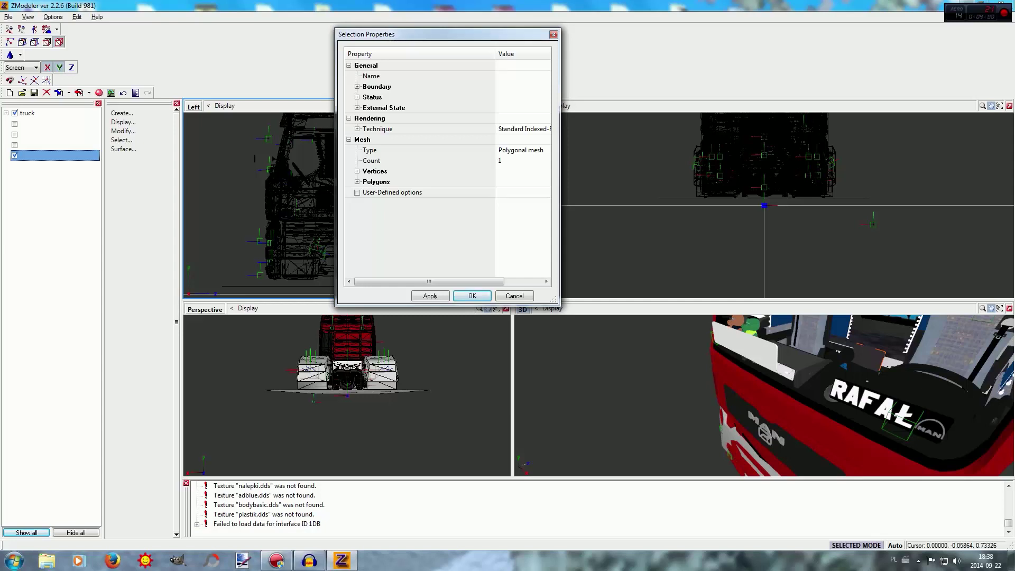
pyautogui.click(381, 66)
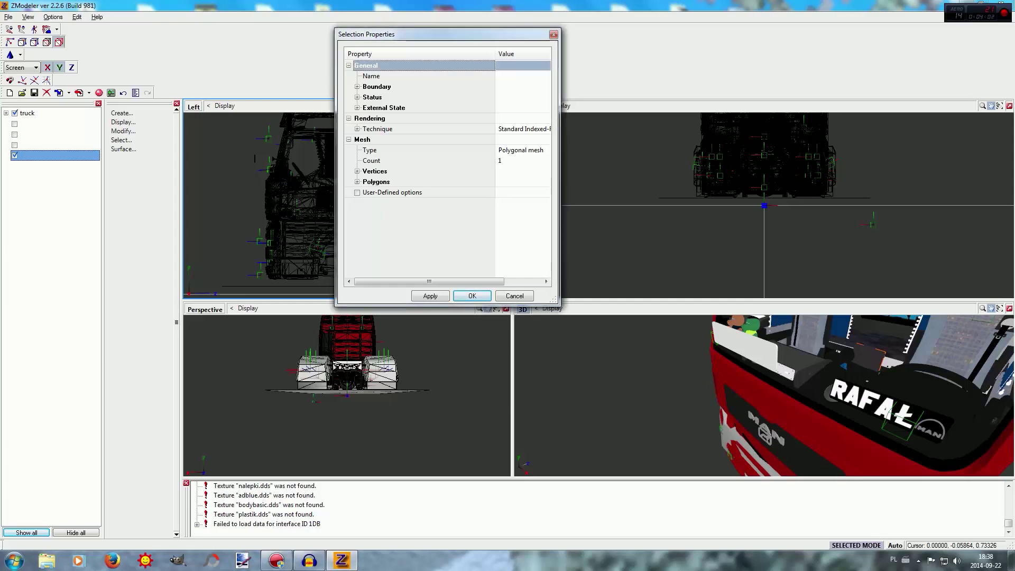
pyautogui.click(553, 34)
# Assign the tabliczka1 (dif) material to the polygons of the visible unnamed nameplate object through its properties
pyautogui.rightClick(35, 155)
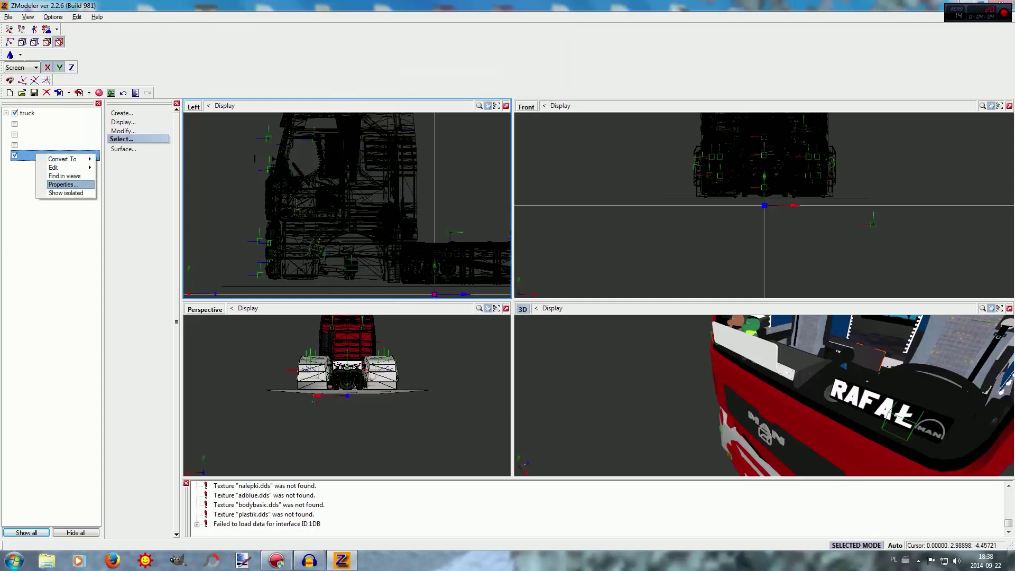
pyautogui.click(63, 185)
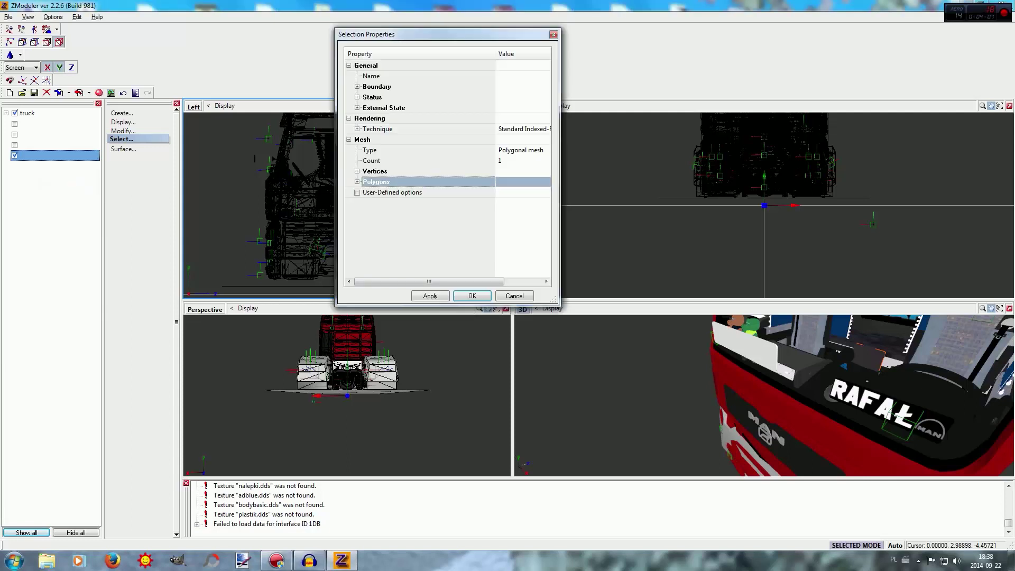
pyautogui.press('Right')
pyautogui.press('Down')
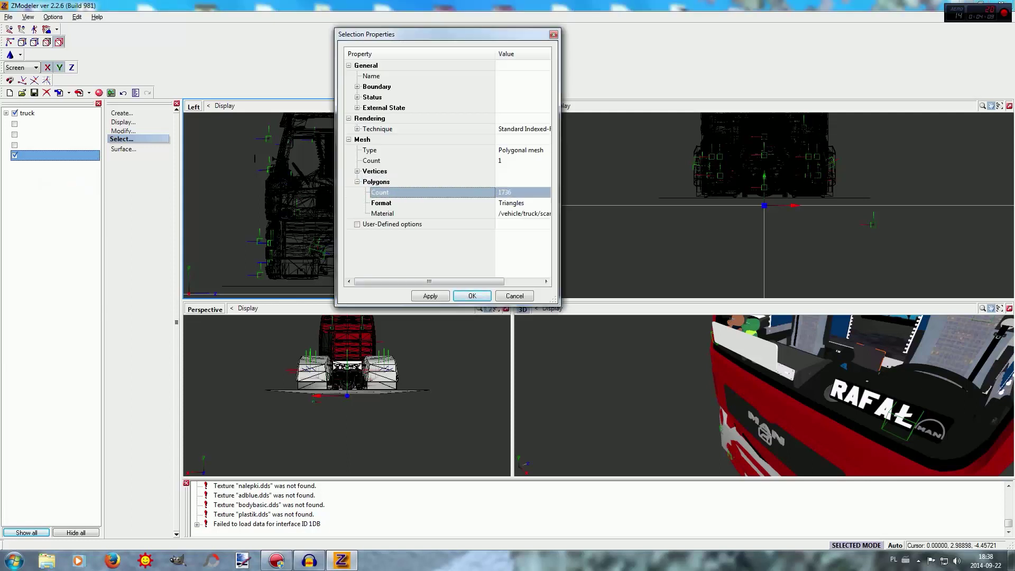
pyautogui.press('Down')
pyautogui.press('Down')
pyautogui.click(523, 214)
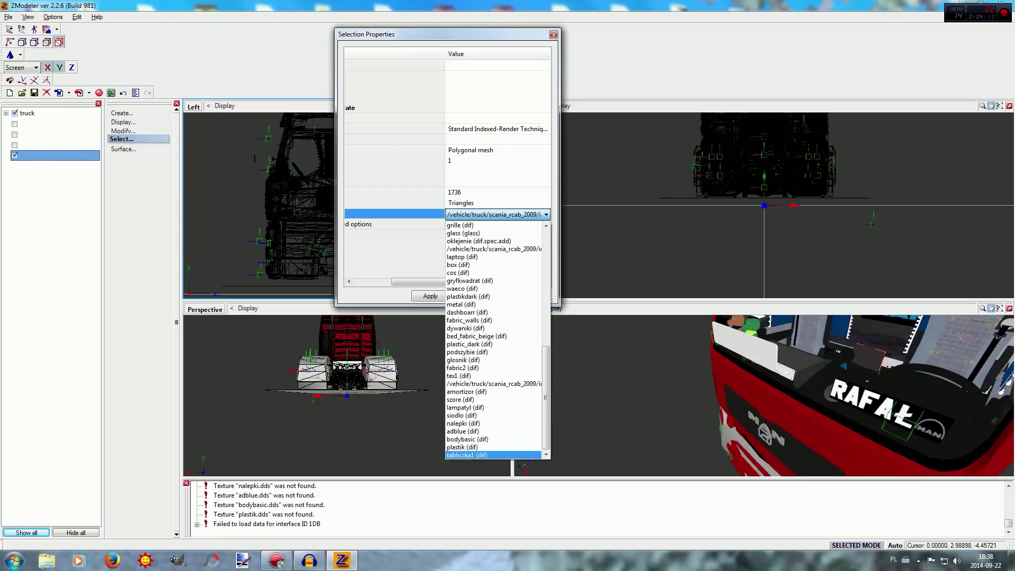
pyautogui.click(491, 455)
pyautogui.click(472, 296)
# Move the nameplate backward in the Left view from in front of the cab to just behind the windshield
pyautogui.moveTo(766, 397); pyautogui.dragTo(814, 425, button='middle')
pyautogui.scroll(-5, 809, 402)
pyautogui.scroll(3, 782, 397)
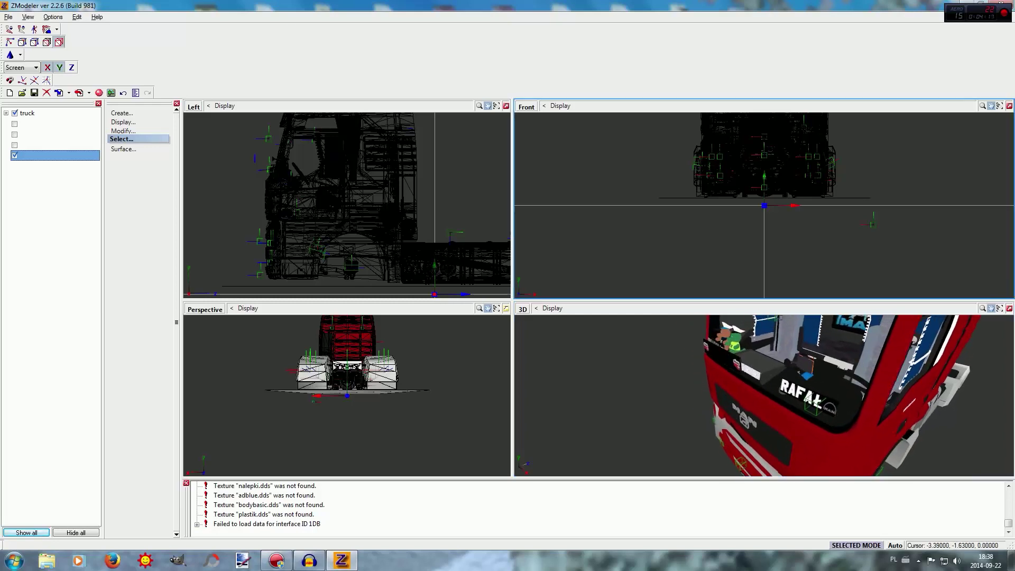
pyautogui.scroll(5, 258, 161)
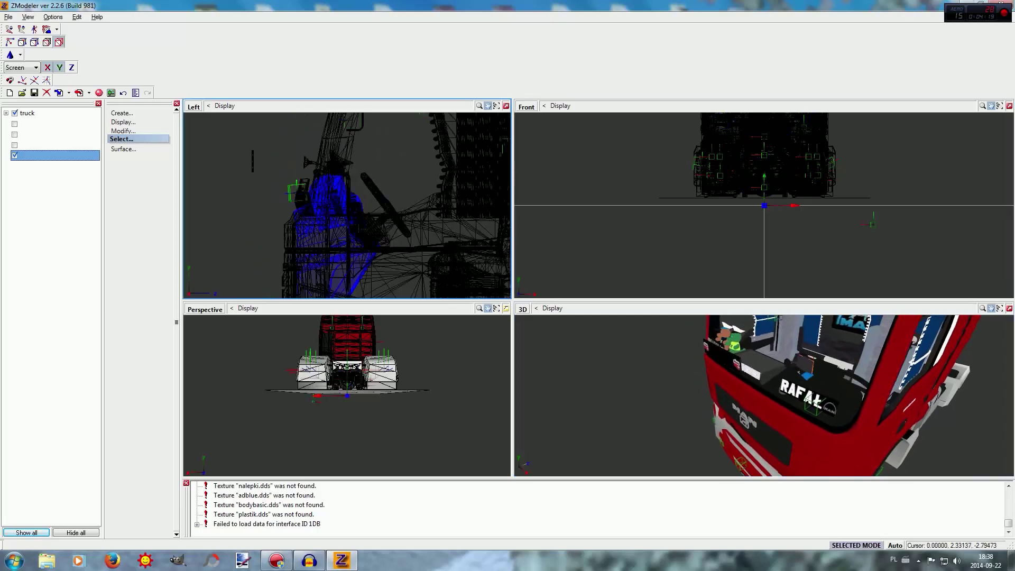
pyautogui.click(123, 130)
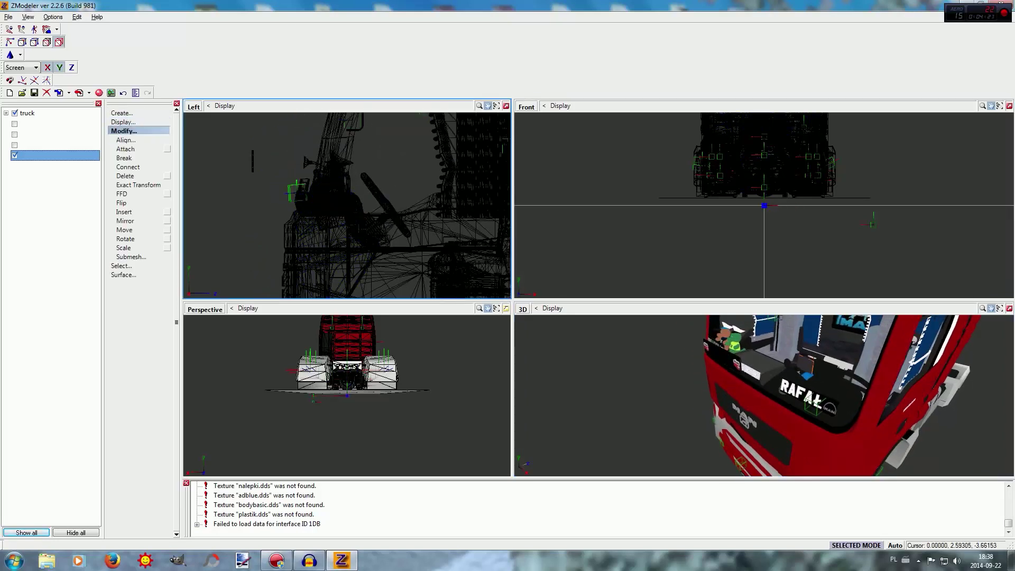
pyautogui.click(124, 230)
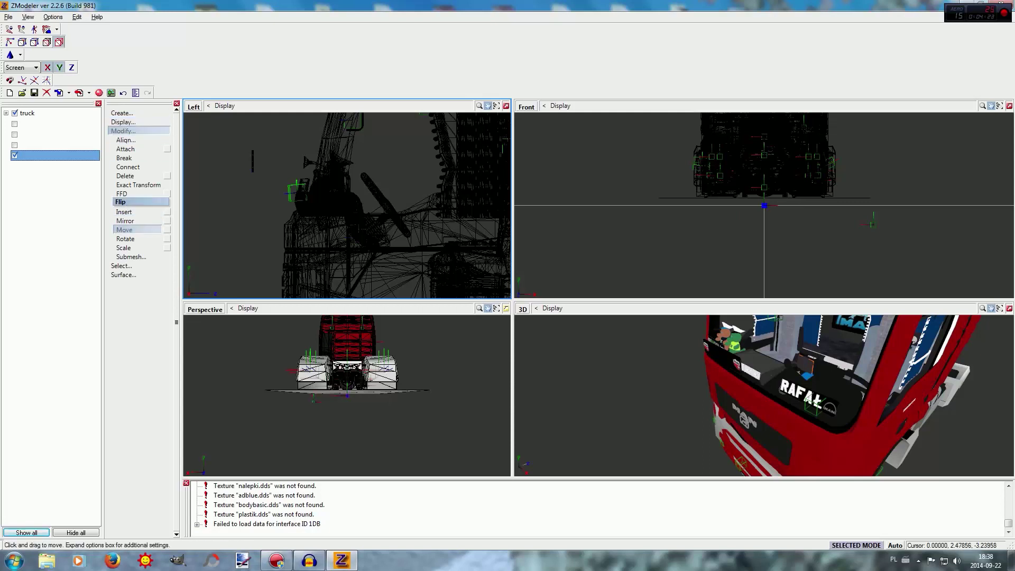
pyautogui.moveTo(252, 161); pyautogui.dragTo(262, 162, button='middle')
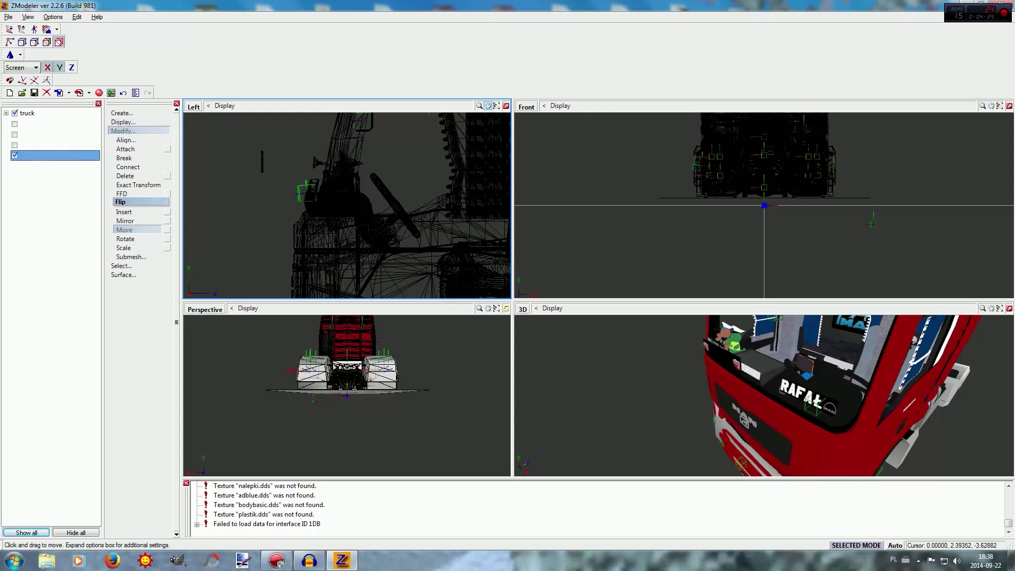
pyautogui.moveTo(262, 162); pyautogui.dragTo(322, 160)
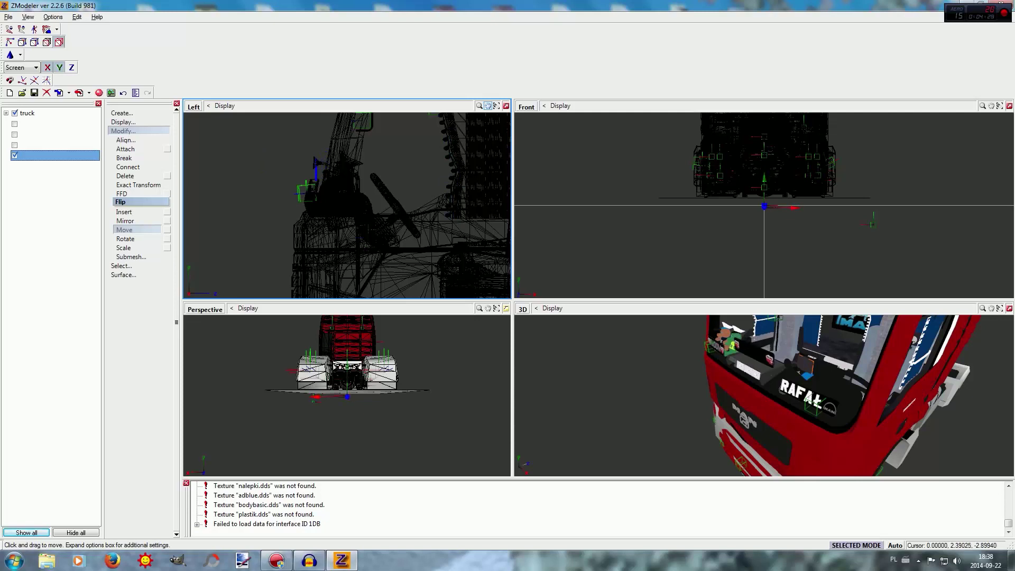
# Check the hidden unnamed objects one by one and make all three visible in the scene
pyautogui.click(14, 123)
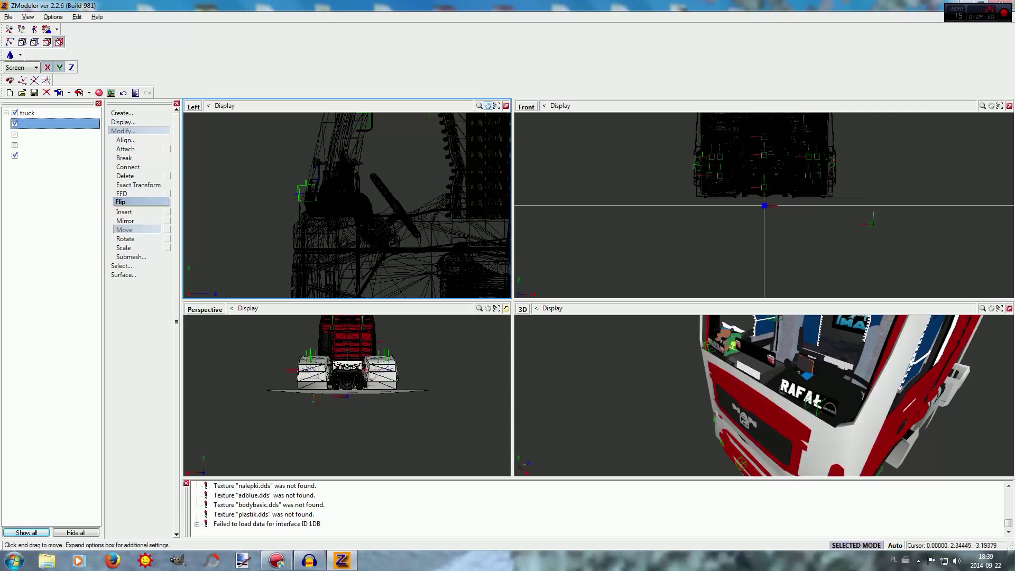
pyautogui.click(15, 123)
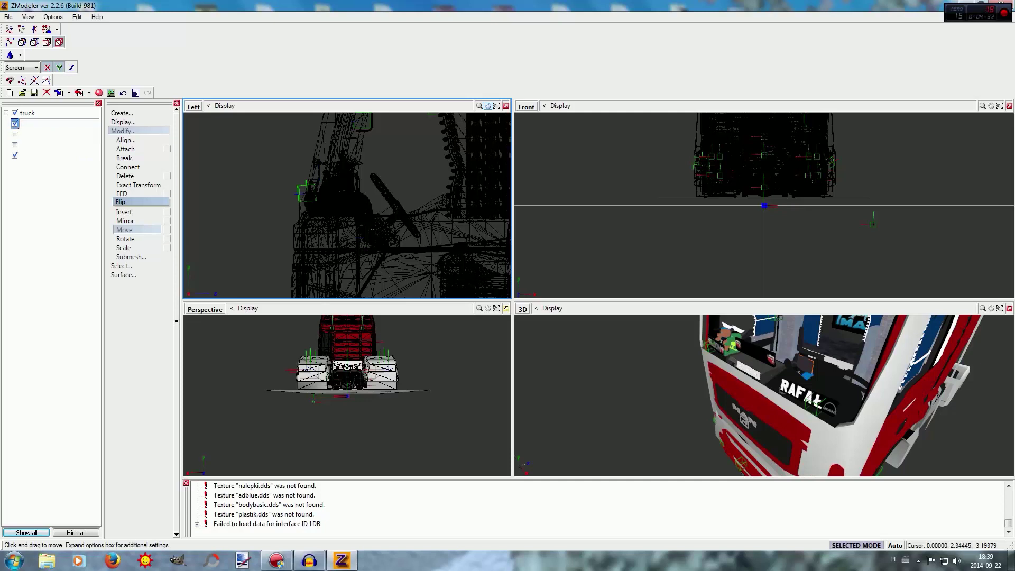
pyautogui.click(15, 134)
pyautogui.click(15, 134)
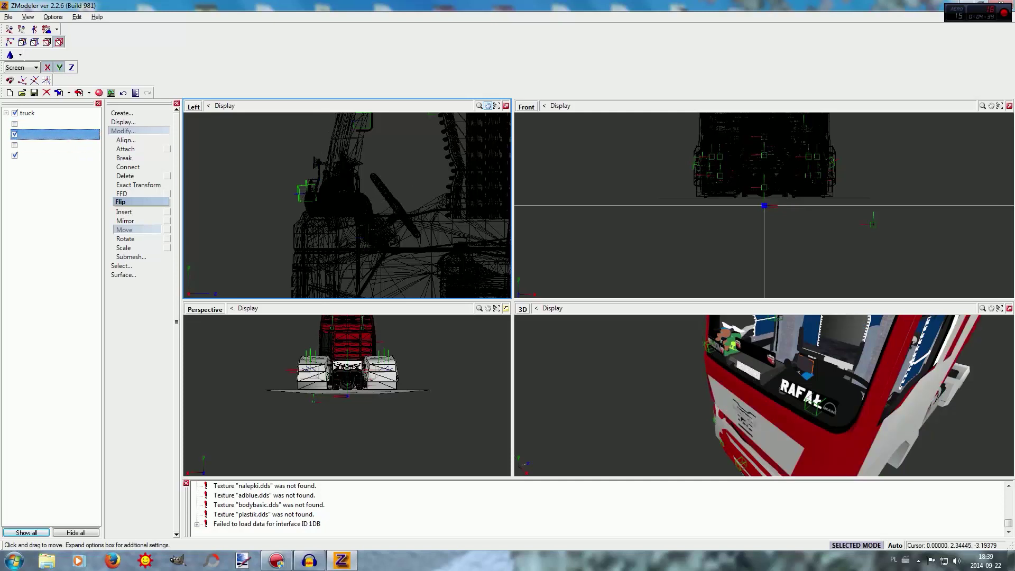
pyautogui.click(15, 145)
pyautogui.moveTo(824, 392)
pyautogui.mouseDown(button='middle')
pyautogui.moveTo(693, 391)
pyautogui.moveTo(840, 396)
pyautogui.moveTo(798, 399)
pyautogui.moveTo(766, 418)
pyautogui.moveTo(837, 388)
pyautogui.mouseUp(button='middle')
pyautogui.scroll(3, 814, 394)
pyautogui.click(14, 123)
pyautogui.click(14, 134)
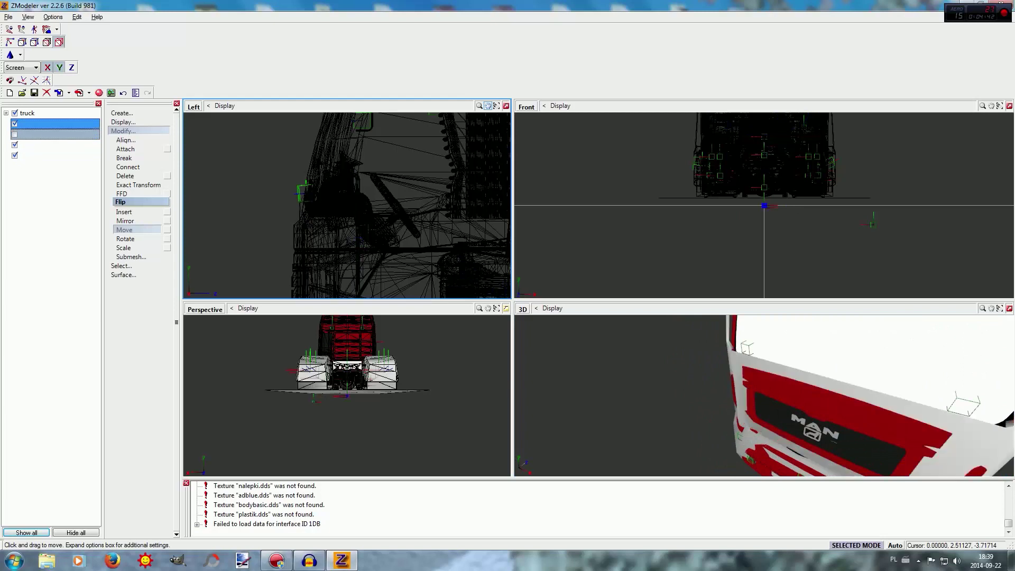
pyautogui.click(53, 134)
pyautogui.scroll(-1, 664, 273)
pyautogui.moveTo(824, 388); pyautogui.dragTo(756, 378, button='middle')
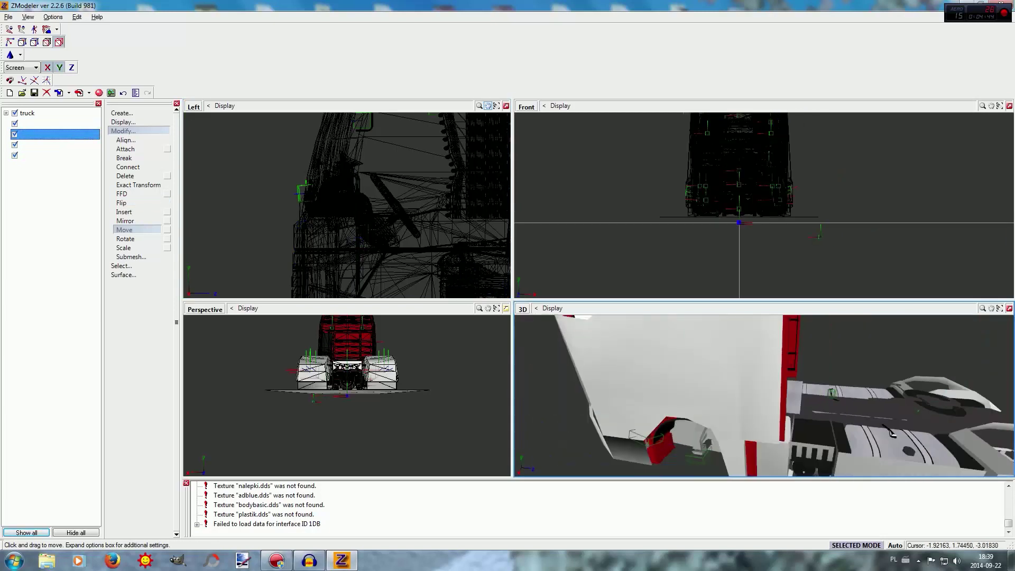
pyautogui.scroll(-1, 755, 378)
# Expand the truck node and move the loose unnamed objects into its cab_a (BCD) branch
pyautogui.click(6, 113)
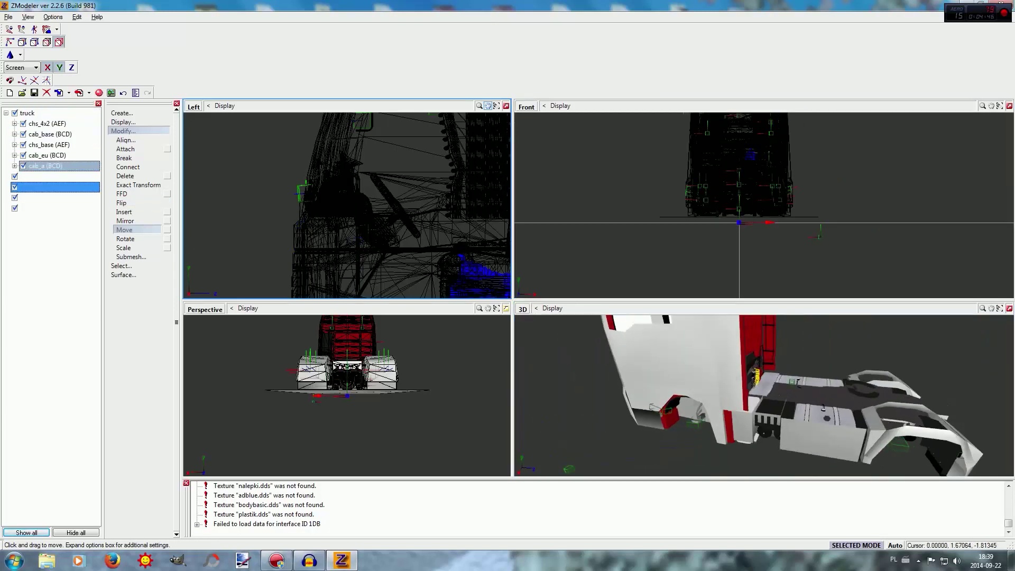
pyautogui.click(15, 166)
pyautogui.scroll(-5, 47, 207)
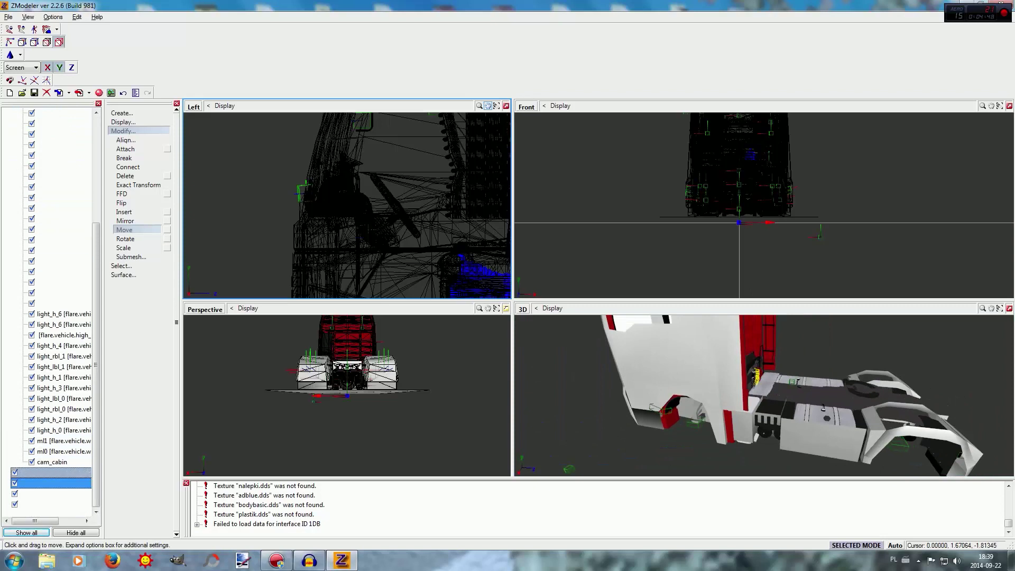
pyautogui.moveTo(49, 472); pyautogui.dragTo(49, 305)
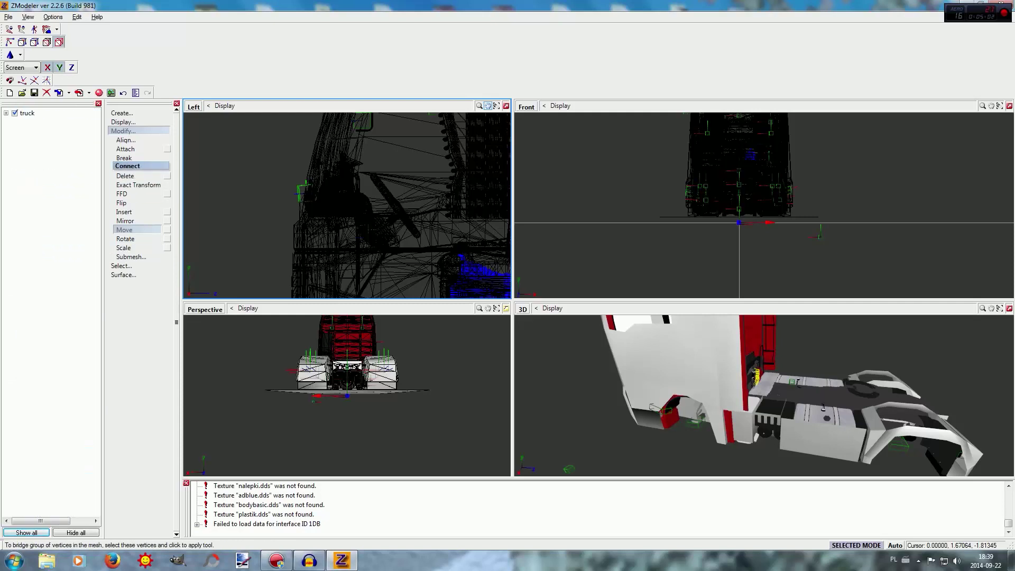
# Start exporting the truck model and create and open a manexport folder on the desktop as its destination
pyautogui.moveTo(740, 393)
pyautogui.mouseDown(button='middle')
pyautogui.moveTo(841, 396)
pyautogui.moveTo(758, 393)
pyautogui.mouseUp(button='middle')
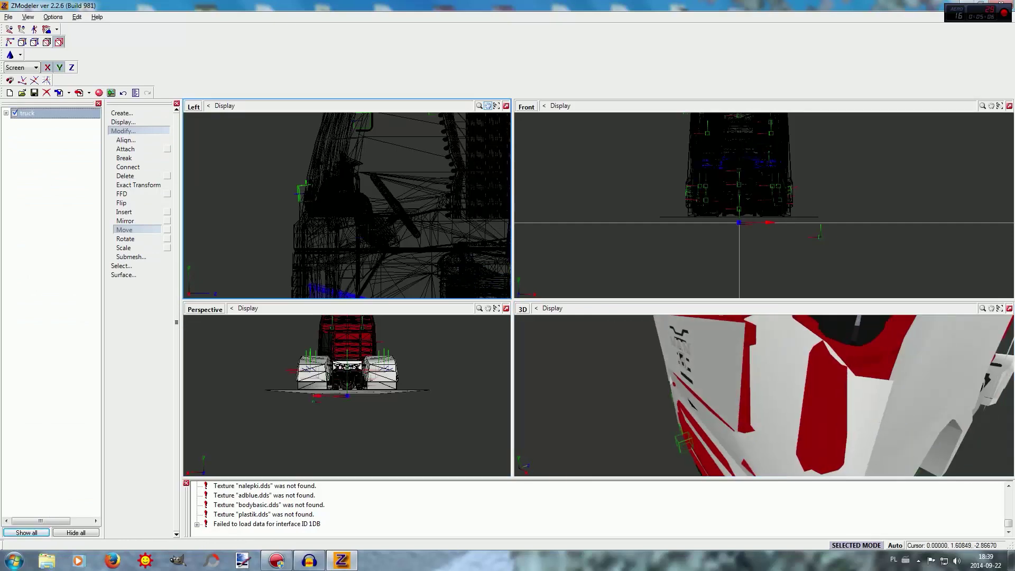
pyautogui.click(78, 93)
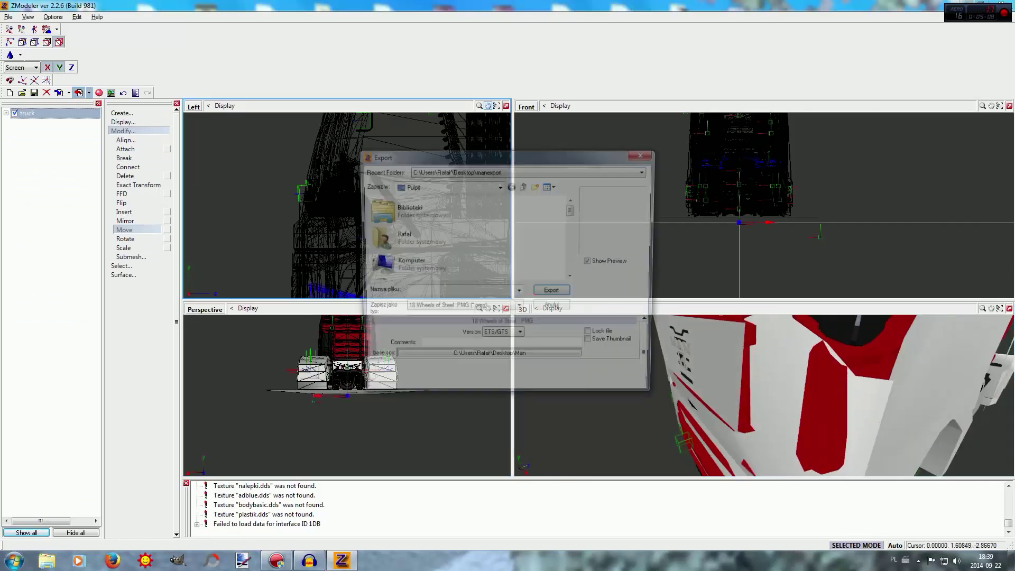
pyautogui.rightClick(522, 246)
pyautogui.moveTo(581, 341)
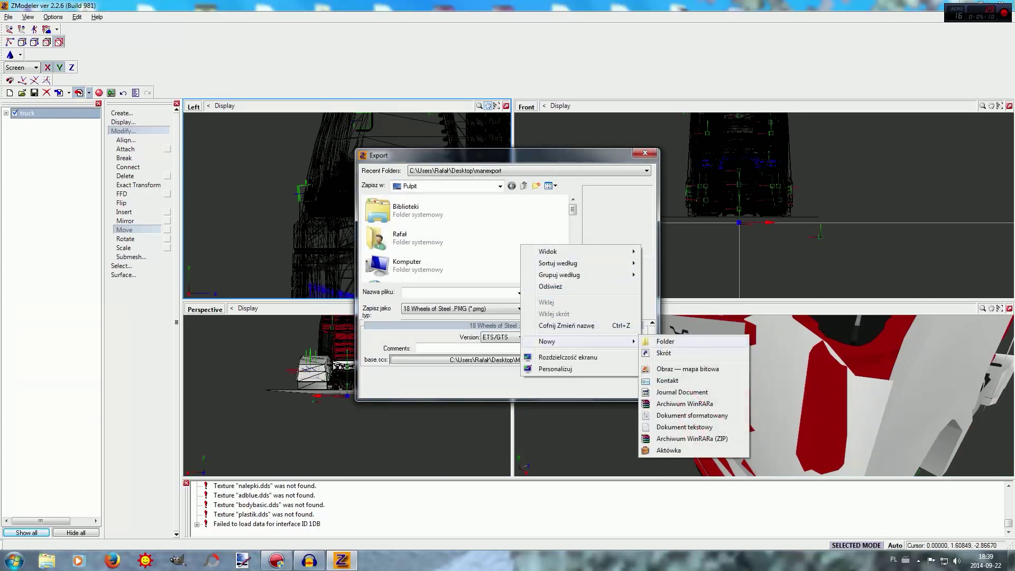
pyautogui.click(665, 341)
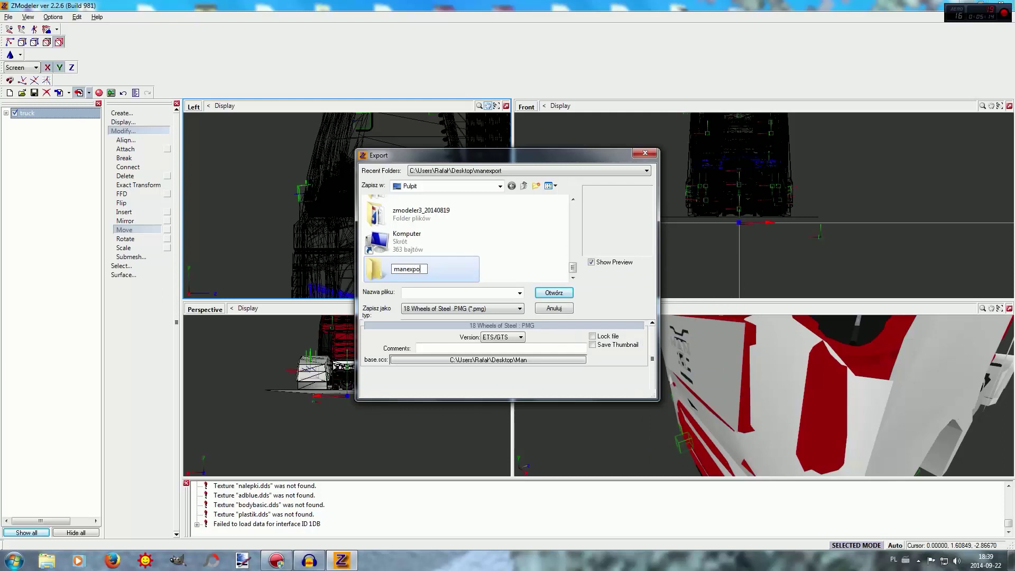
pyautogui.press('Return')
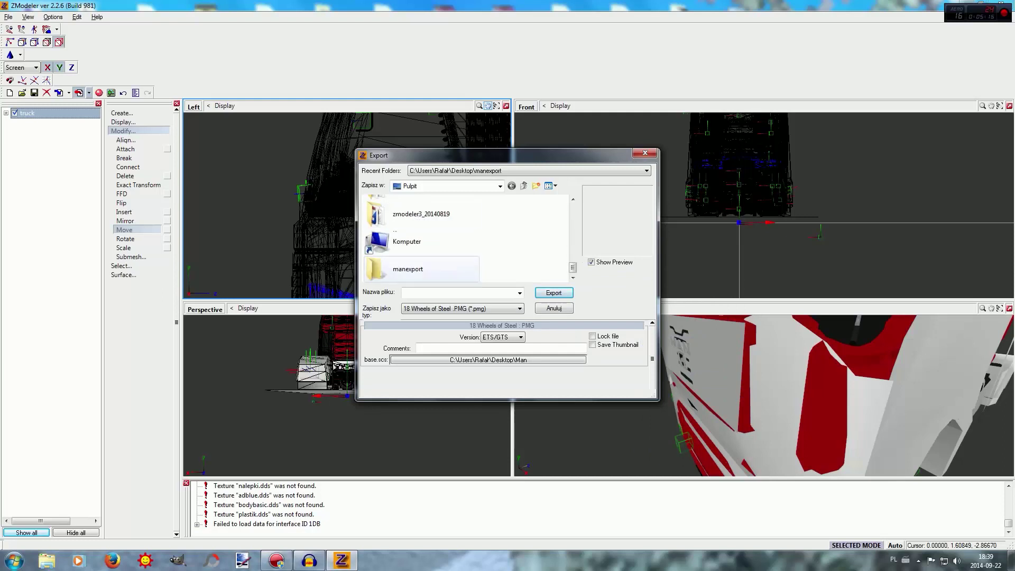
pyautogui.press('Return')
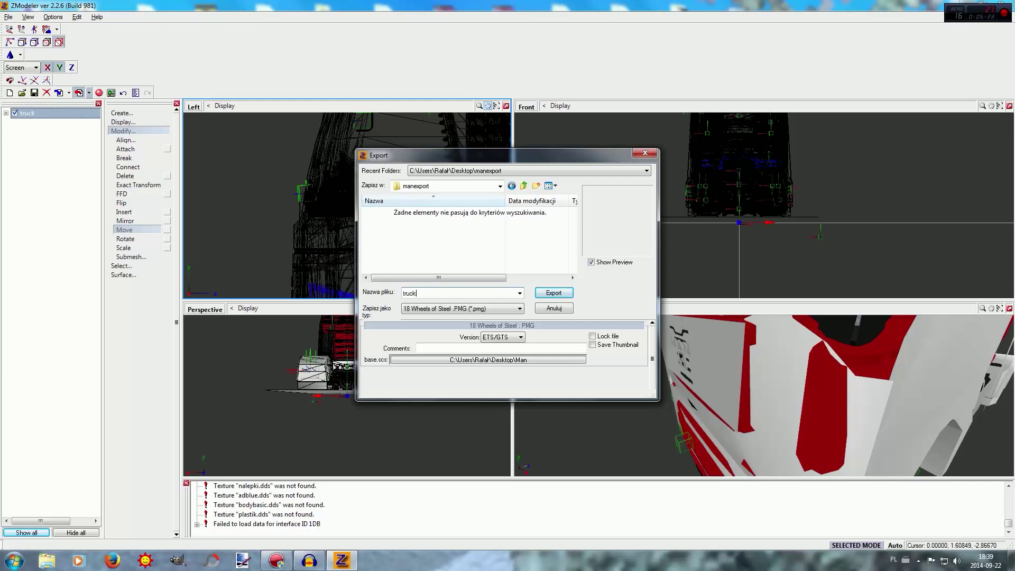
# Export the model as truck in 18 Wheels of Steel .PMG format, with the base.scs path set to the manexport folder
pyautogui.click(480, 359)
pyautogui.scroll(-3, 479, 331)
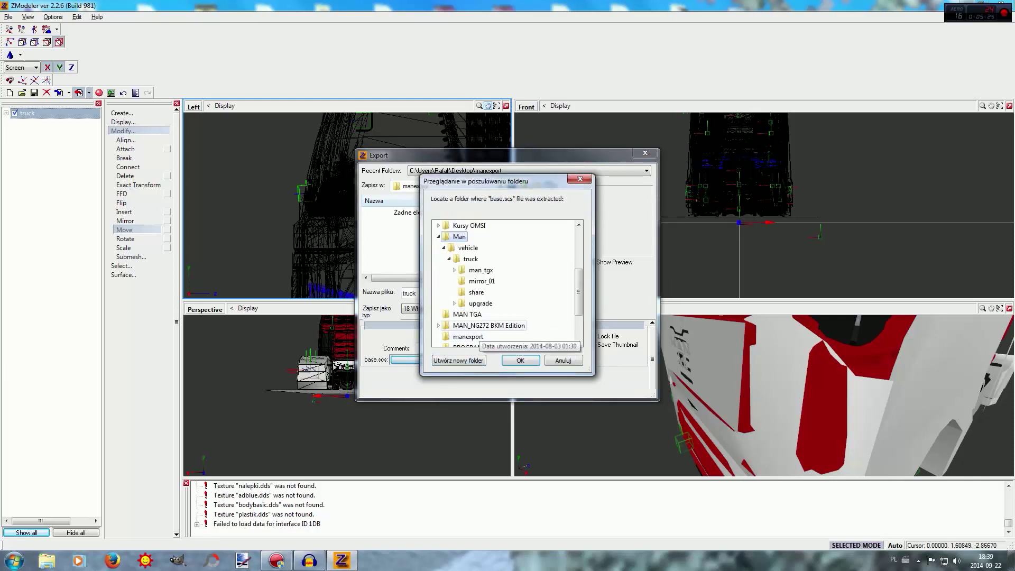
pyautogui.scroll(-1, 479, 328)
pyautogui.click(472, 304)
pyautogui.click(520, 360)
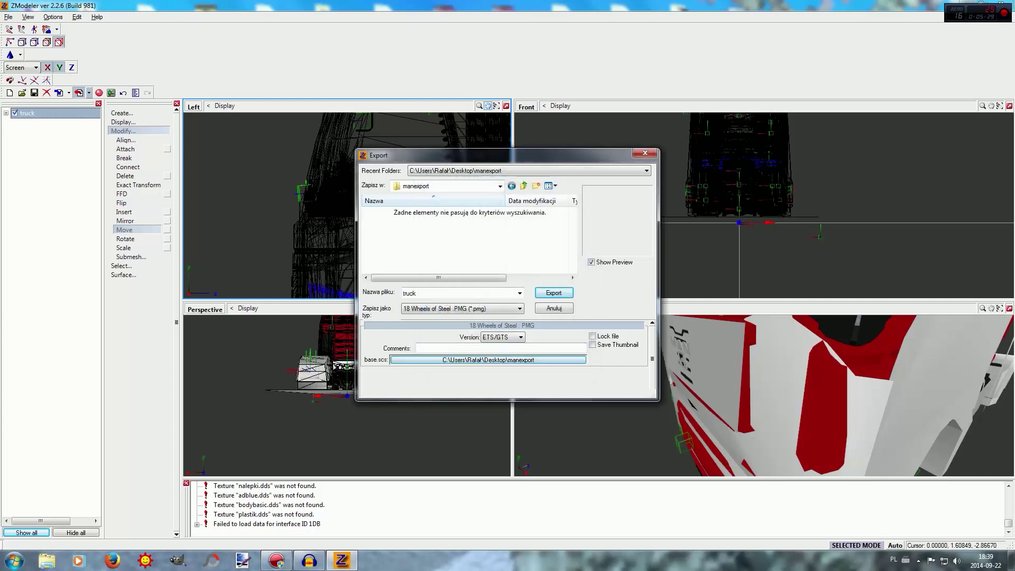
pyautogui.click(553, 292)
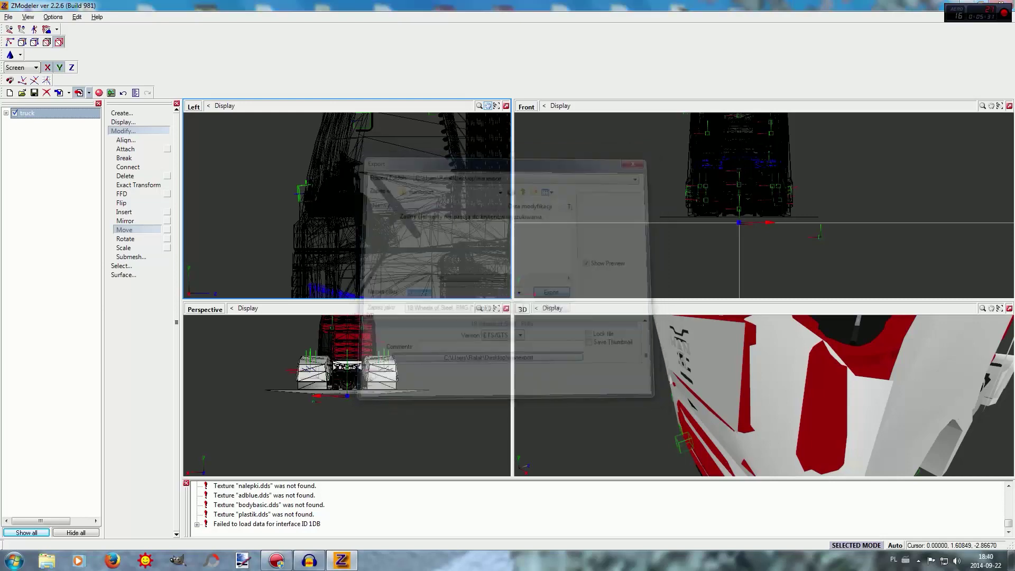
# Close ZModeler and answer its question about saving the scene
pyautogui.click(899, 158)
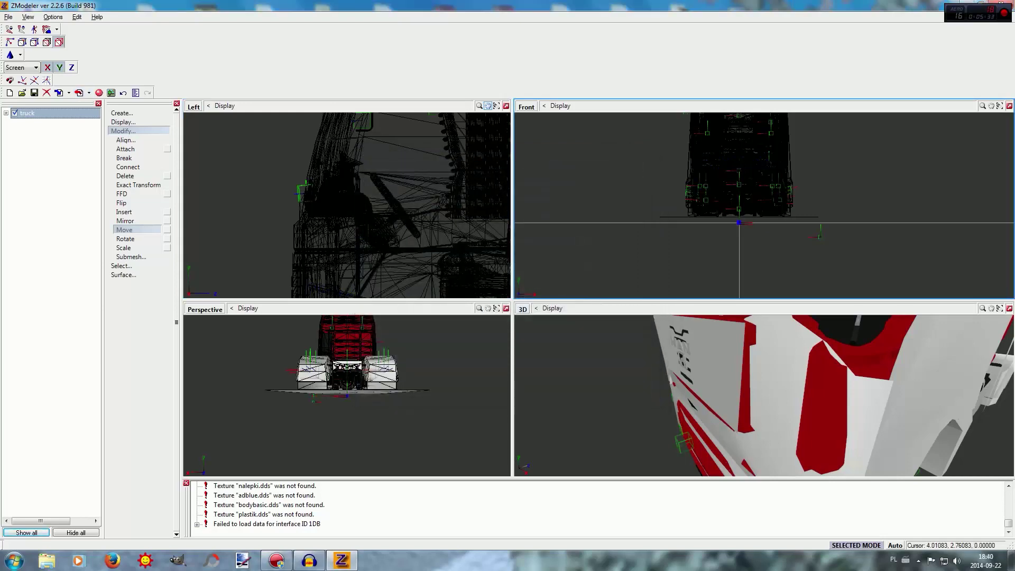
pyautogui.click(1001, 4)
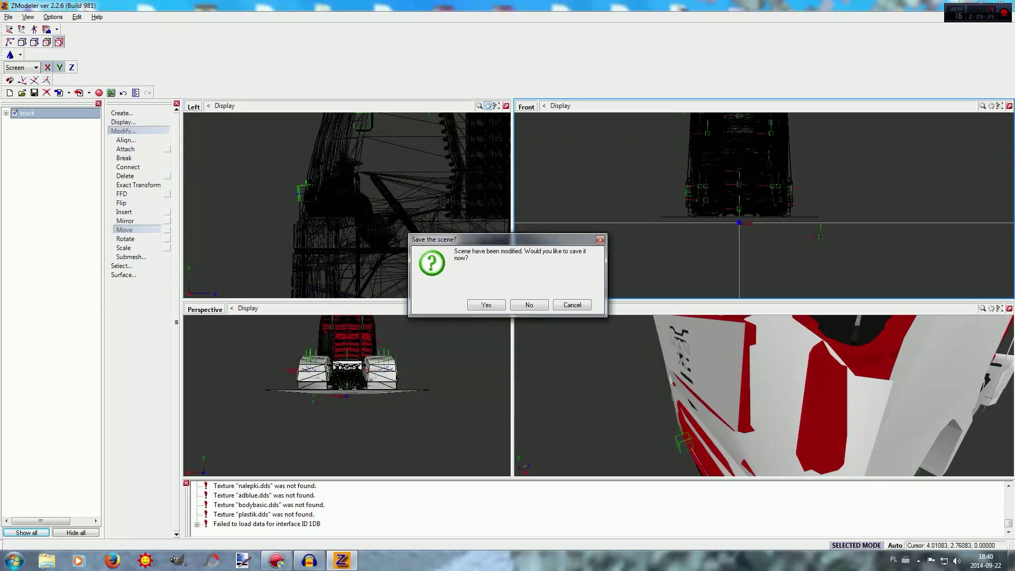
pyautogui.press('Return')
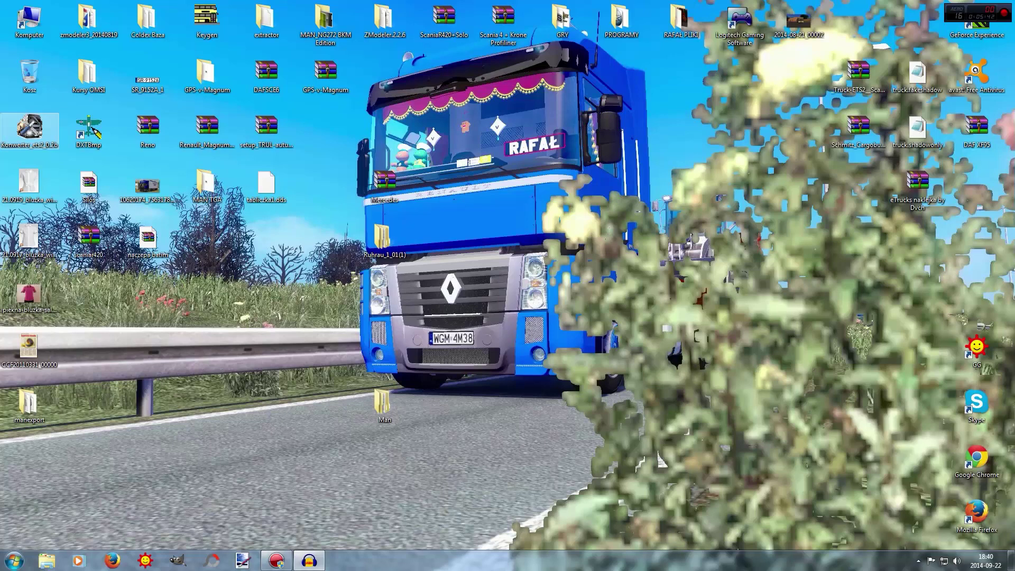
# Open the ETS2/GTS converter from the desktop and convert truck.pmg in the manexport folder from GTS to ETS2
pyautogui.doubleClick(29, 129)
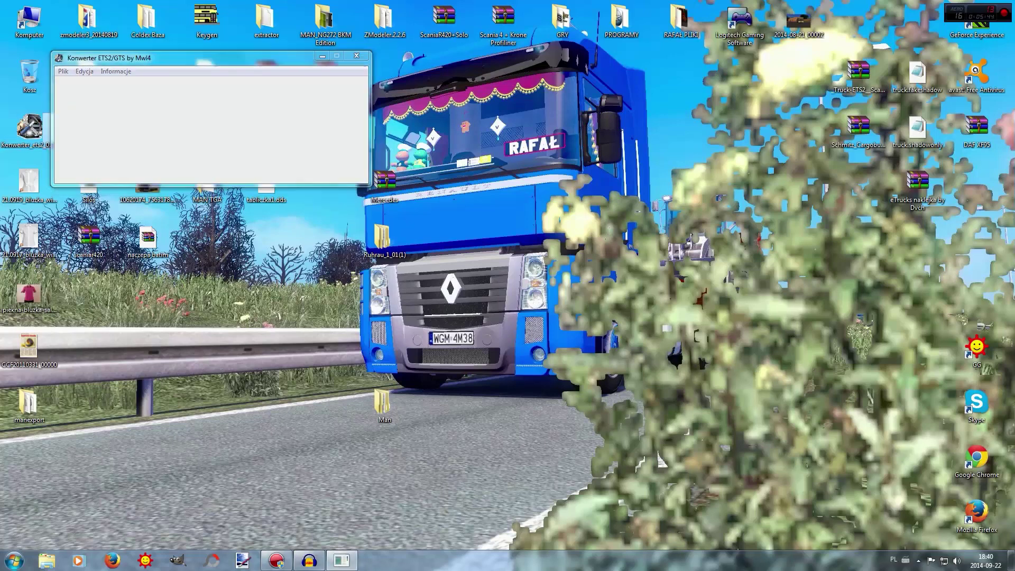
pyautogui.moveTo(211, 58); pyautogui.dragTo(404, 128)
pyautogui.click(255, 142)
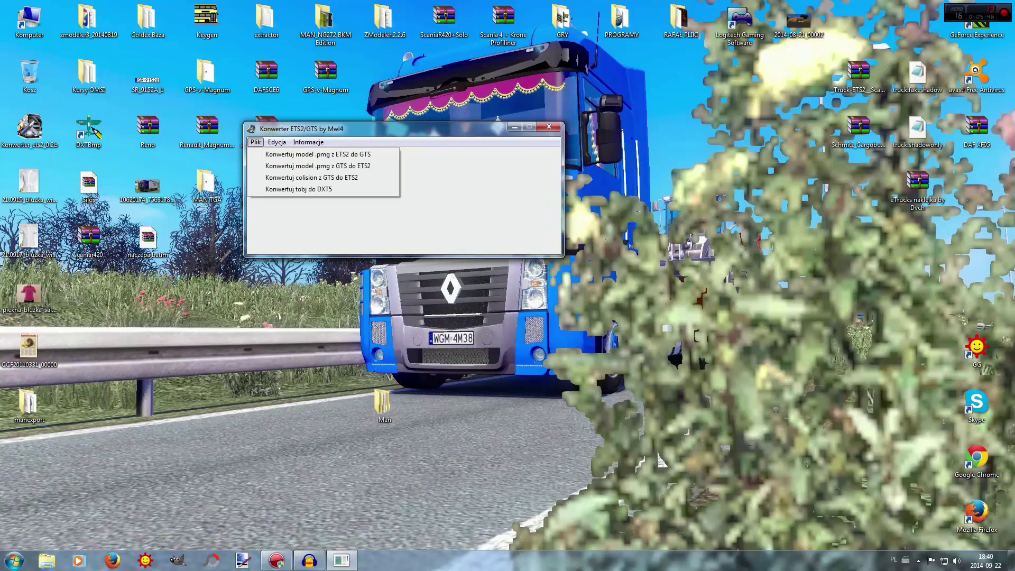
pyautogui.click(317, 166)
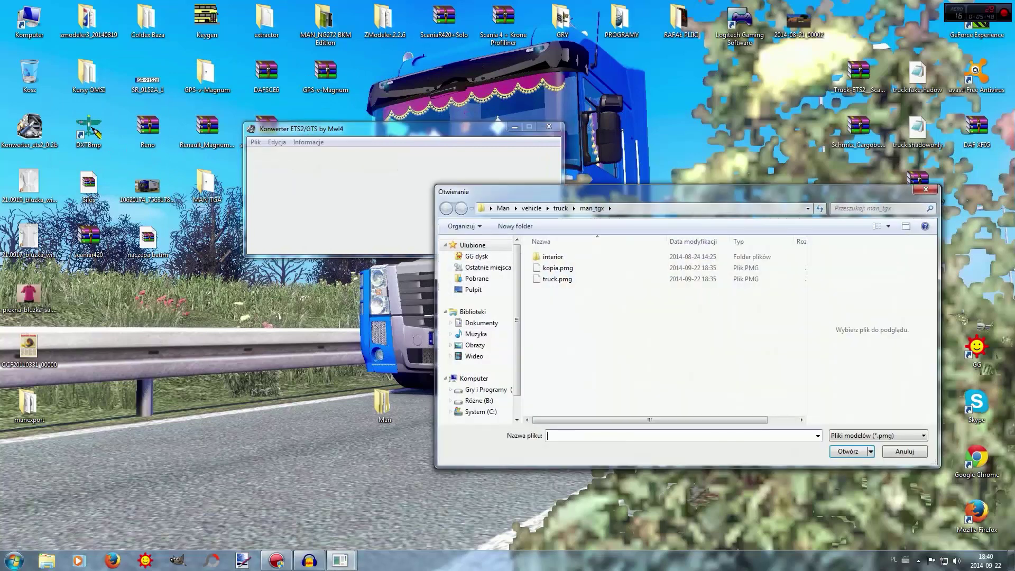
pyautogui.click(473, 289)
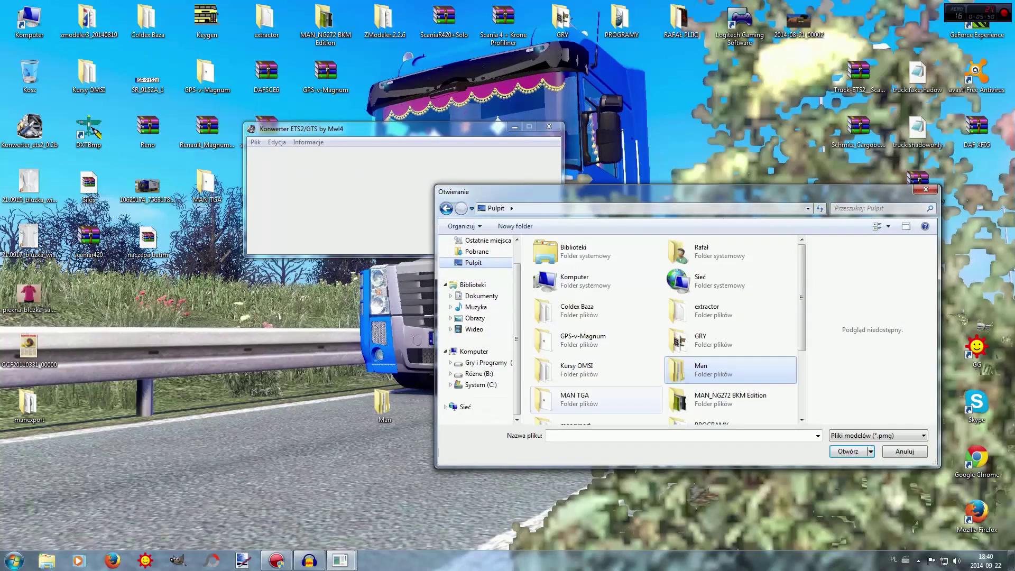
pyautogui.scroll(-3, 729, 399)
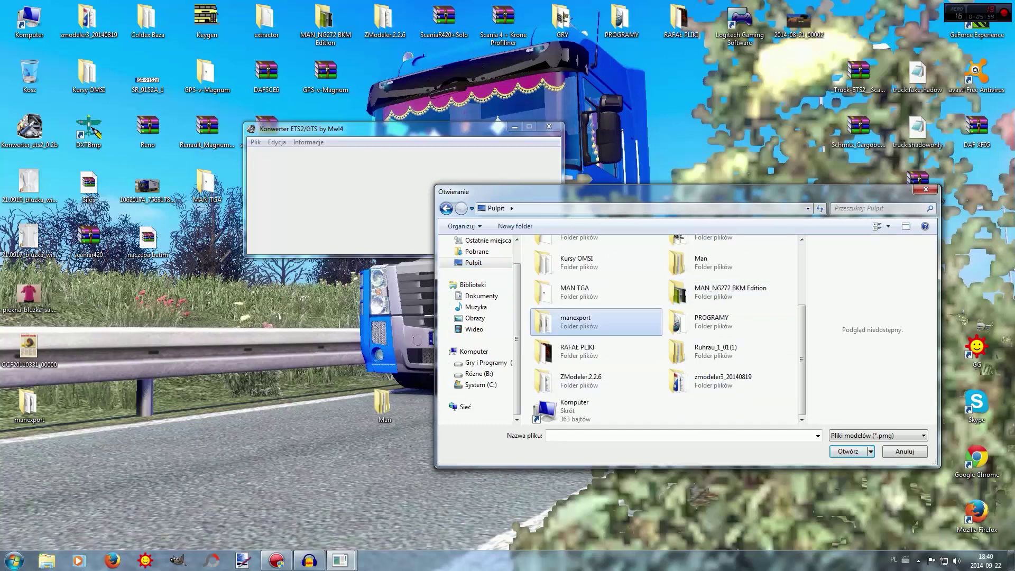
pyautogui.doubleClick(575, 321)
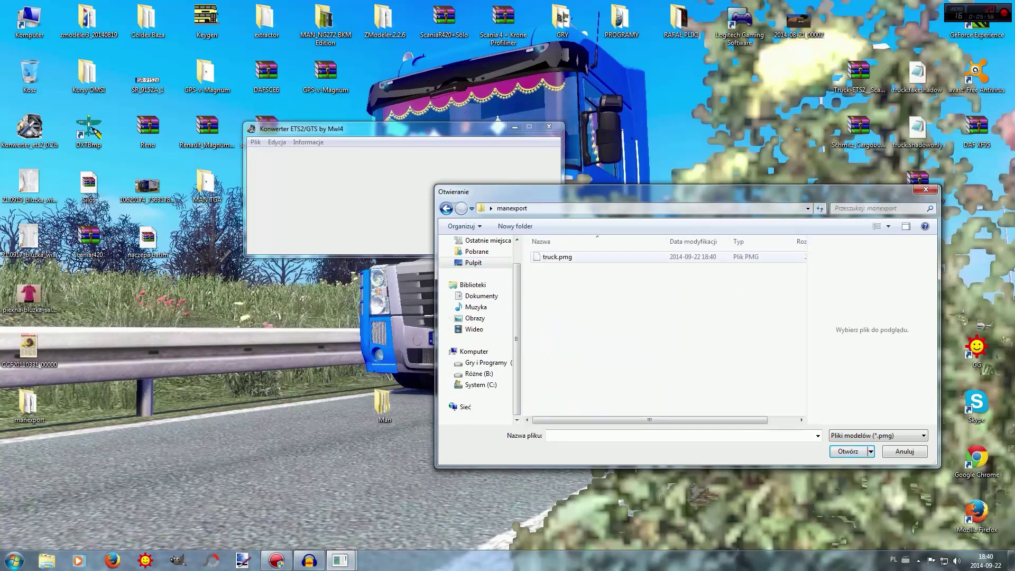
pyautogui.doubleClick(558, 257)
pyautogui.click(535, 315)
pyautogui.press('Return')
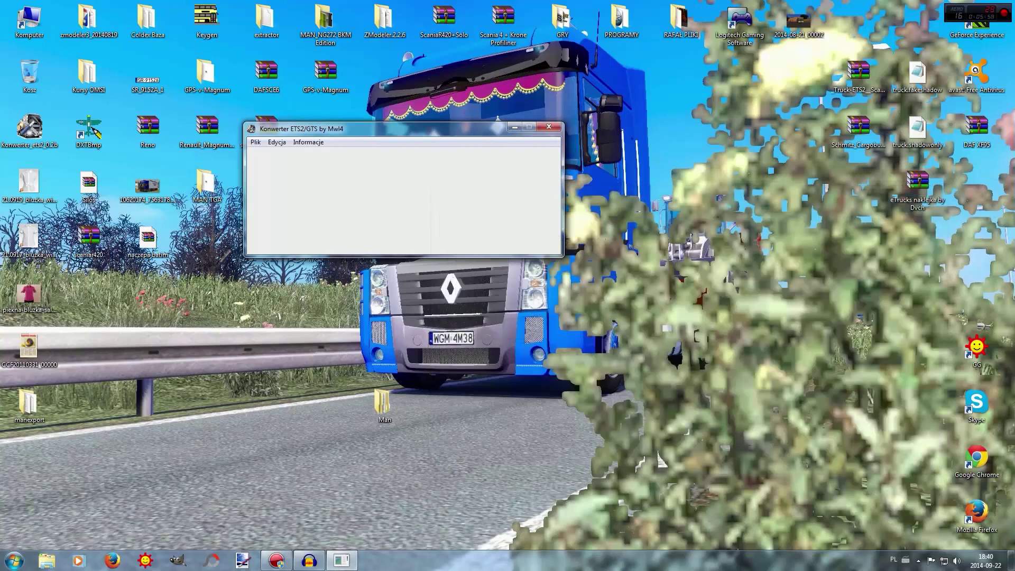
# Convert tabliczka1.tobj in the manexport folder to DXT5 and exit the converter
pyautogui.click(255, 142)
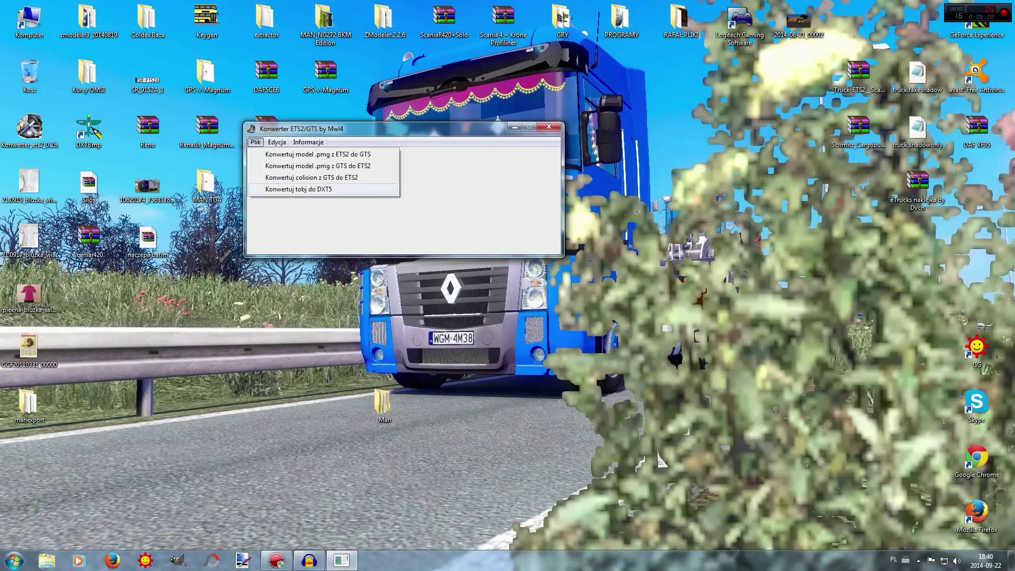
pyautogui.press('Return')
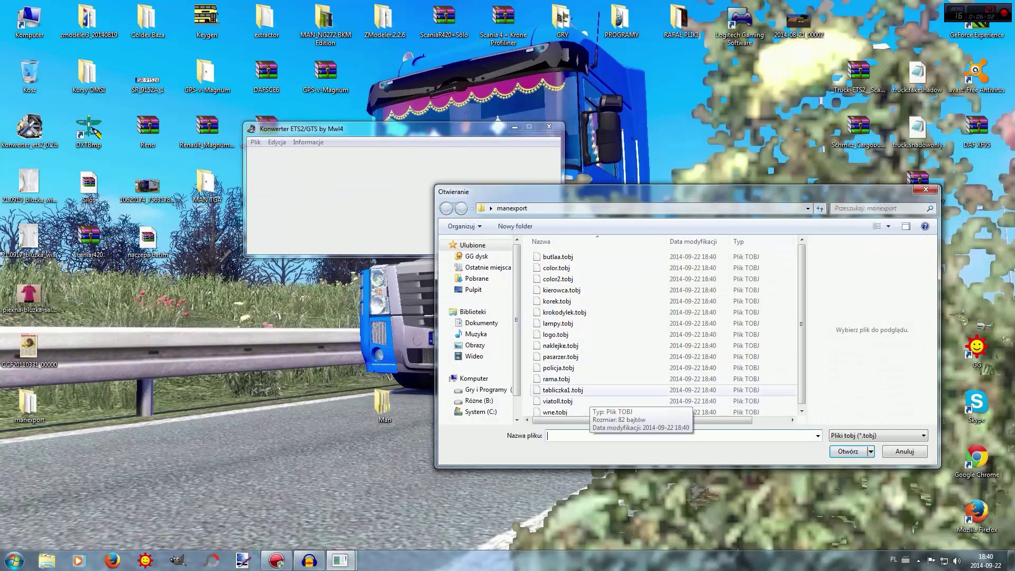
pyautogui.click(563, 390)
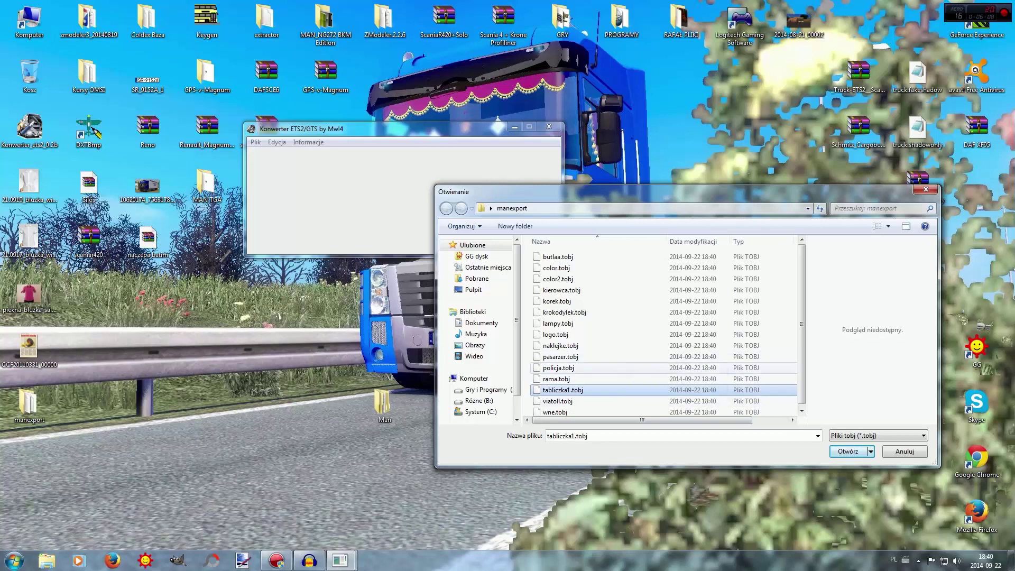
pyautogui.press('Return')
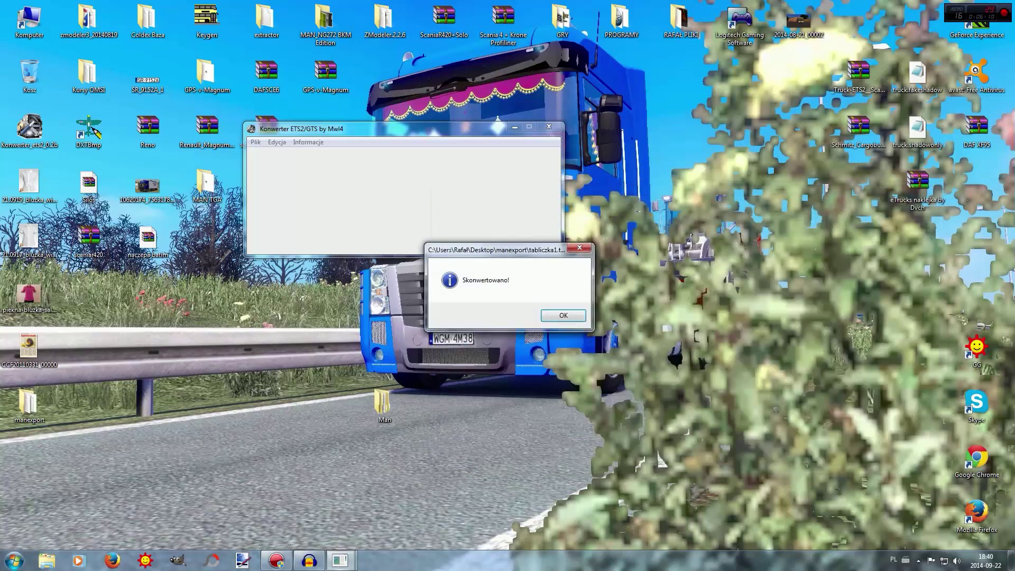
pyautogui.click(563, 316)
pyautogui.click(549, 127)
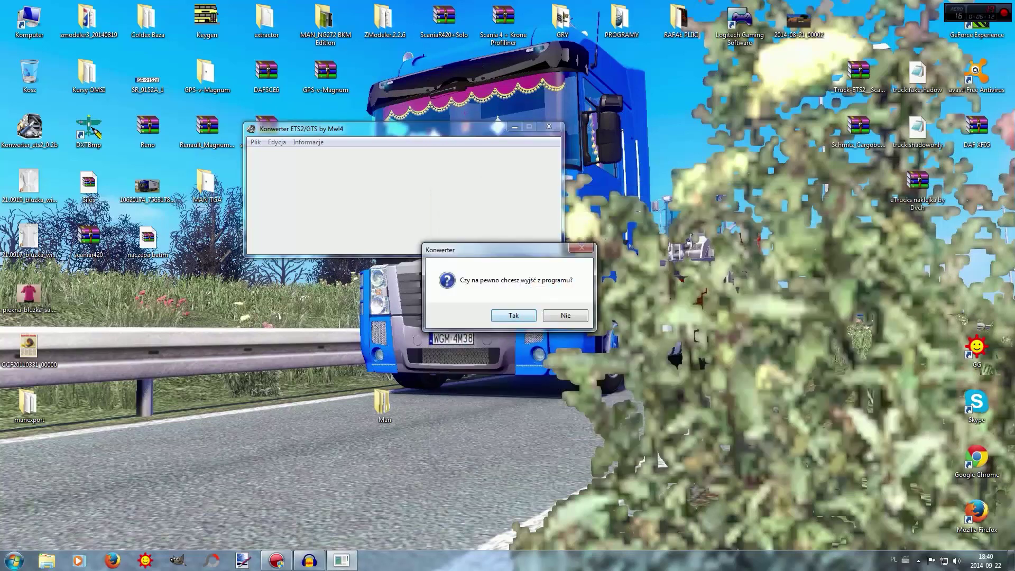
pyautogui.click(514, 315)
# Open the manexport folder and move truck.pmd and truck.pmg out of it onto the desktop
pyautogui.doubleClick(29, 405)
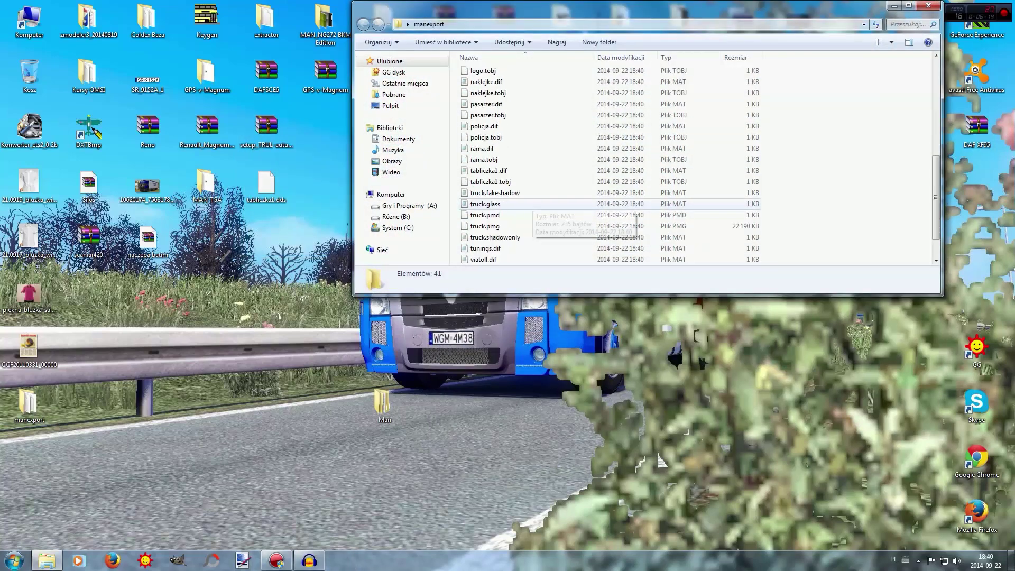
pyautogui.scroll(1, 515, 111)
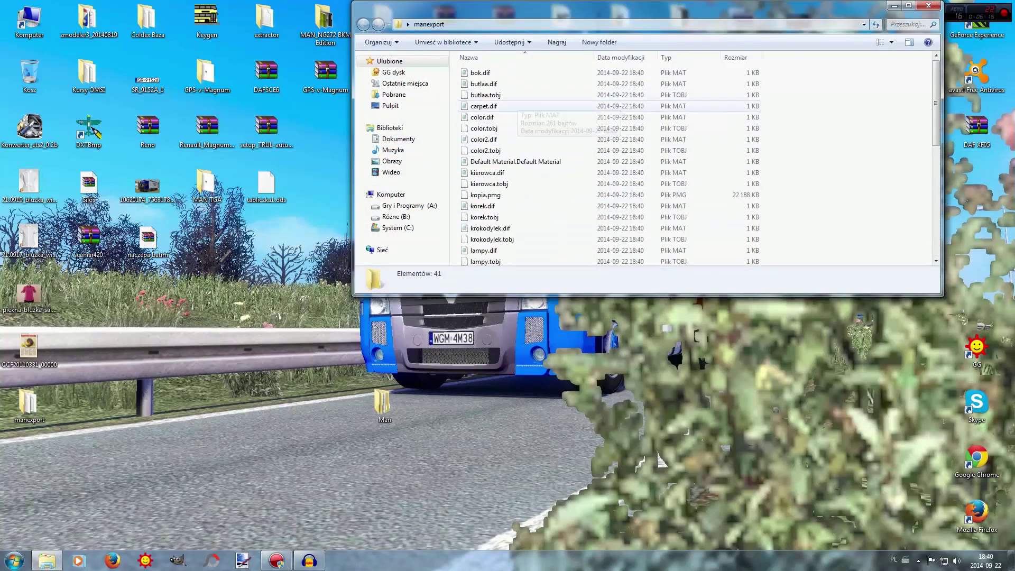
pyautogui.scroll(-8, 516, 111)
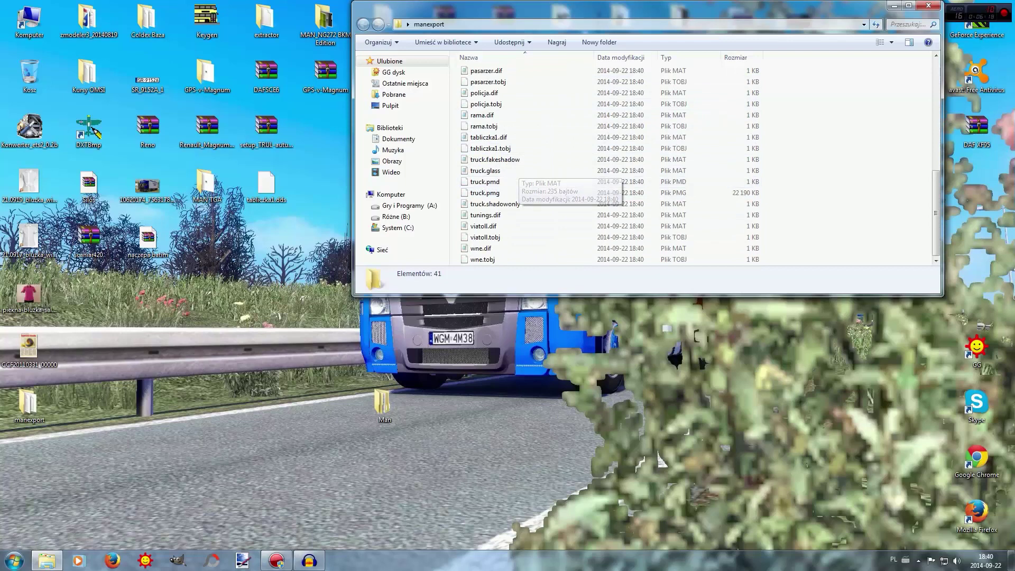
pyautogui.moveTo(762, 184); pyautogui.dragTo(775, 196)
pyautogui.moveTo(485, 193); pyautogui.dragTo(206, 331)
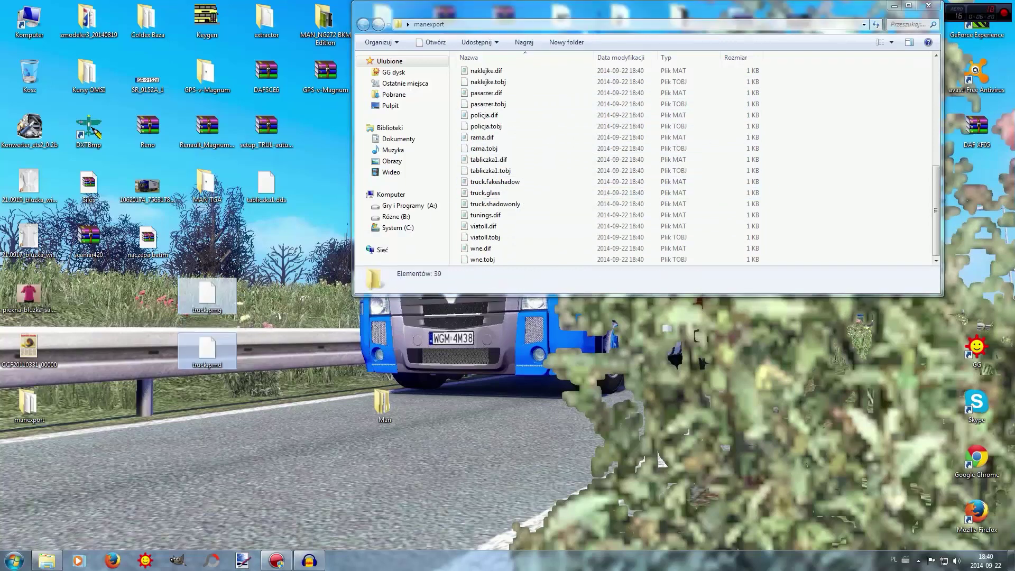
# Move tabliczka1.dif and tabliczka1.tobj onto the desktop, place tabliczka1.dds beside them and close the folder
pyautogui.moveTo(491, 171); pyautogui.dragTo(325, 299)
pyautogui.moveTo(517, 169); pyautogui.dragTo(265, 346)
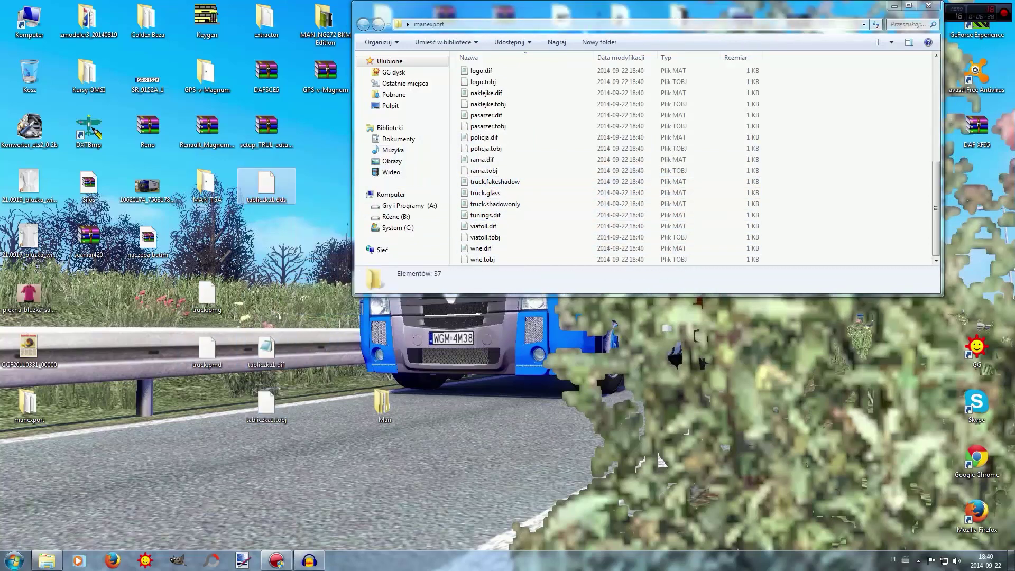
pyautogui.moveTo(266, 185); pyautogui.dragTo(266, 295)
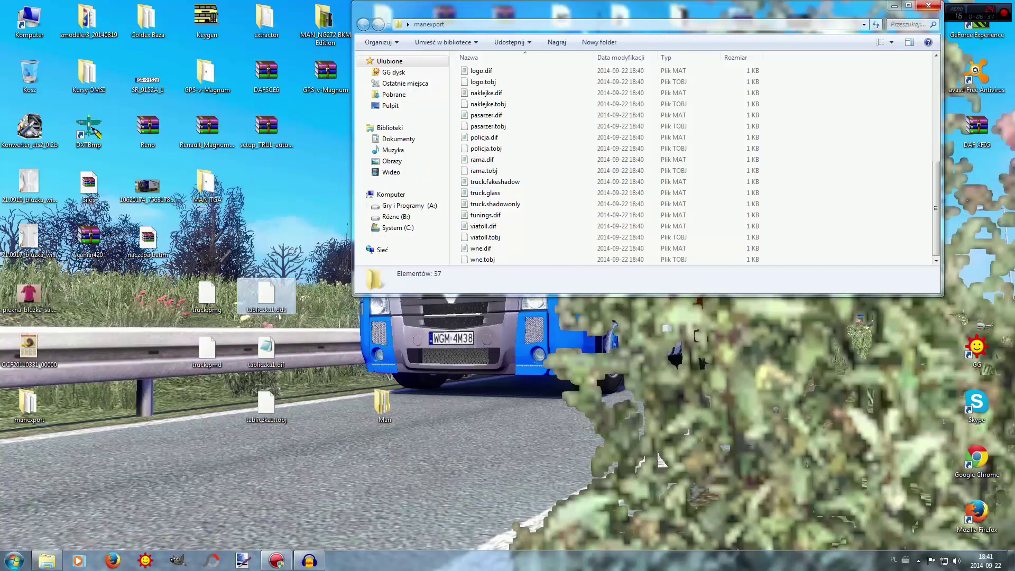
pyautogui.click(928, 5)
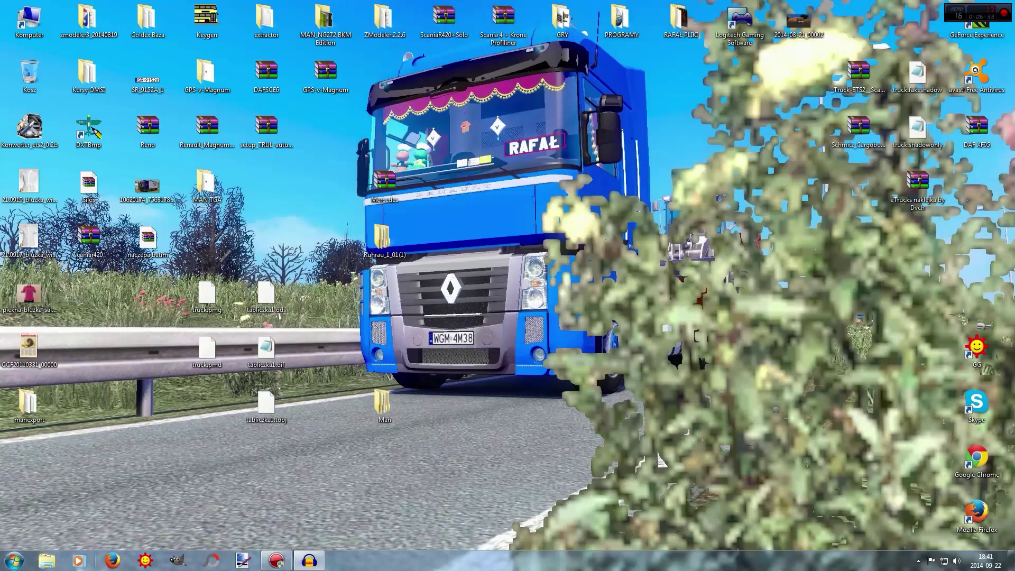
# Open the Euro_Truck_Simulator_2_Man_Tga_euro_5.scs archive from the Euro Truck Simulator 2 mod folder in Documents
pyautogui.doubleClick(29, 20)
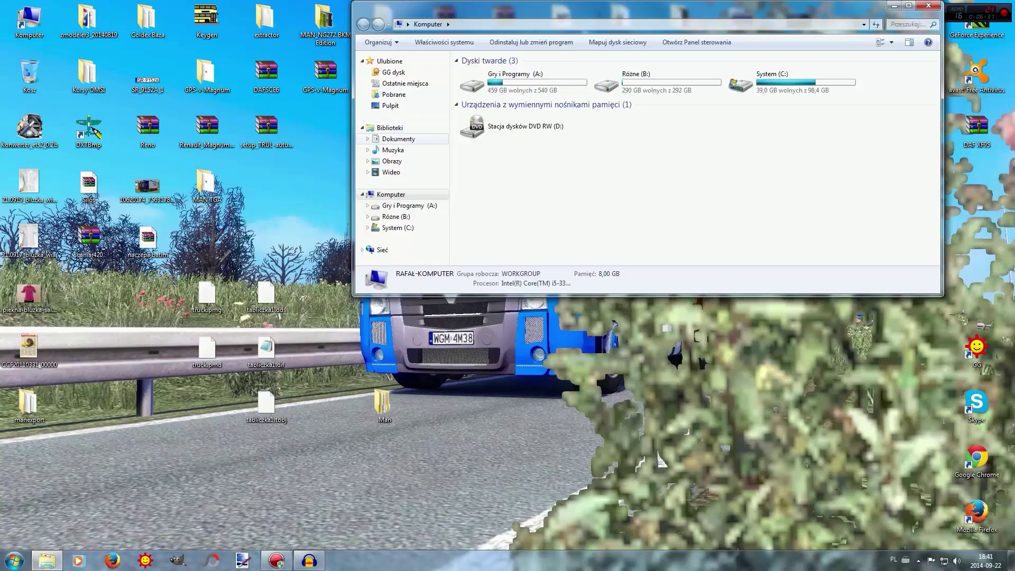
pyautogui.click(398, 139)
pyautogui.doubleClick(749, 113)
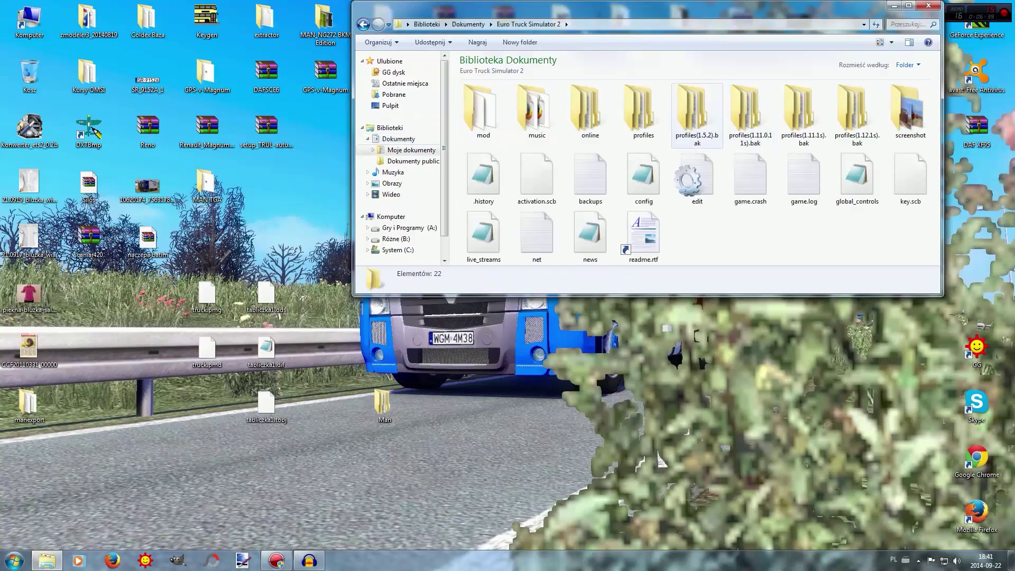
pyautogui.doubleClick(483, 112)
pyautogui.scroll(-8, 761, 204)
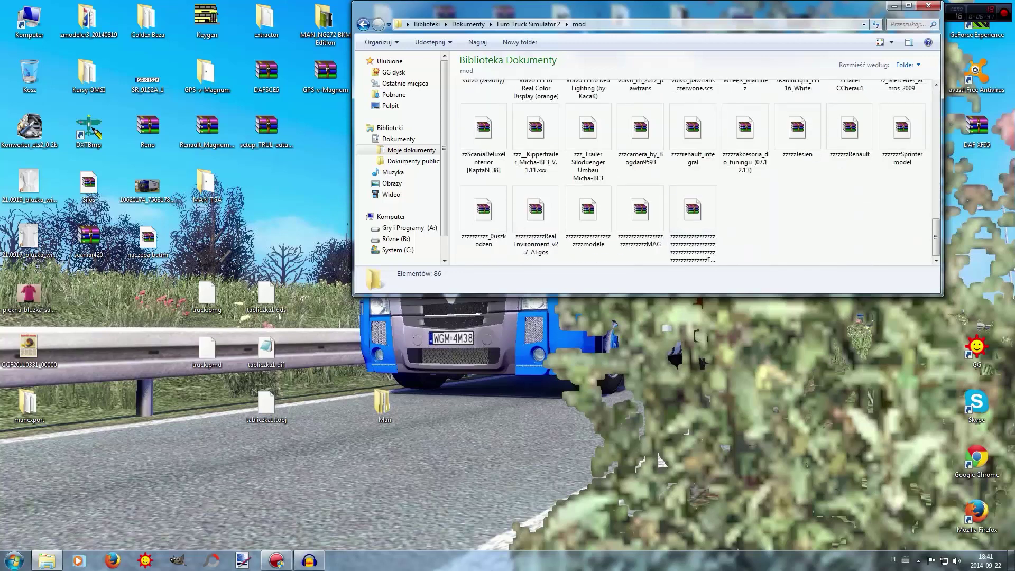
pyautogui.doubleClick(692, 217)
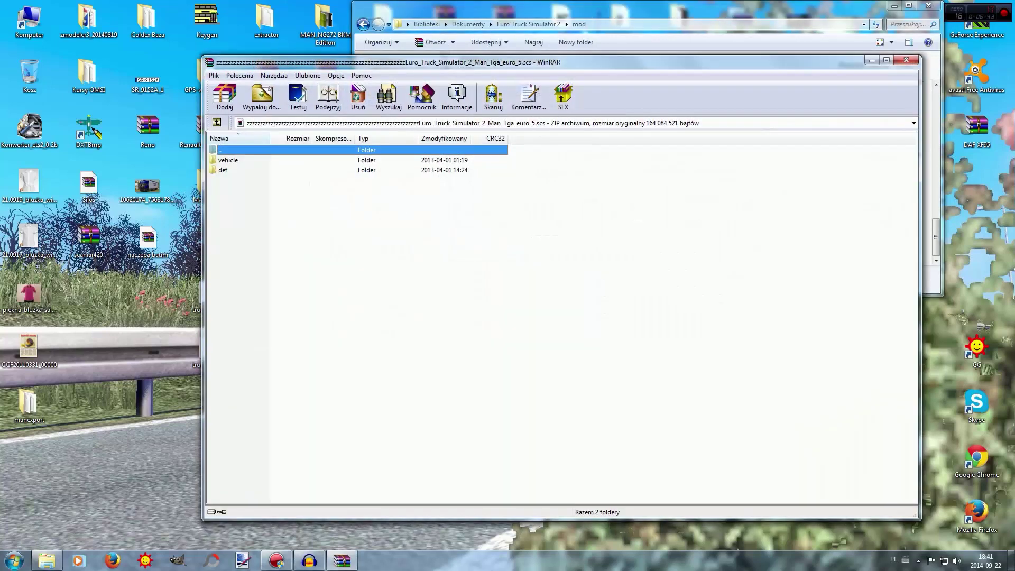
# Go to the vehicle\truck\man_tgx folder inside the archive and move the archive window clear of the desktop files
pyautogui.click(228, 160)
pyautogui.doubleClick(228, 160)
pyautogui.doubleClick(228, 160)
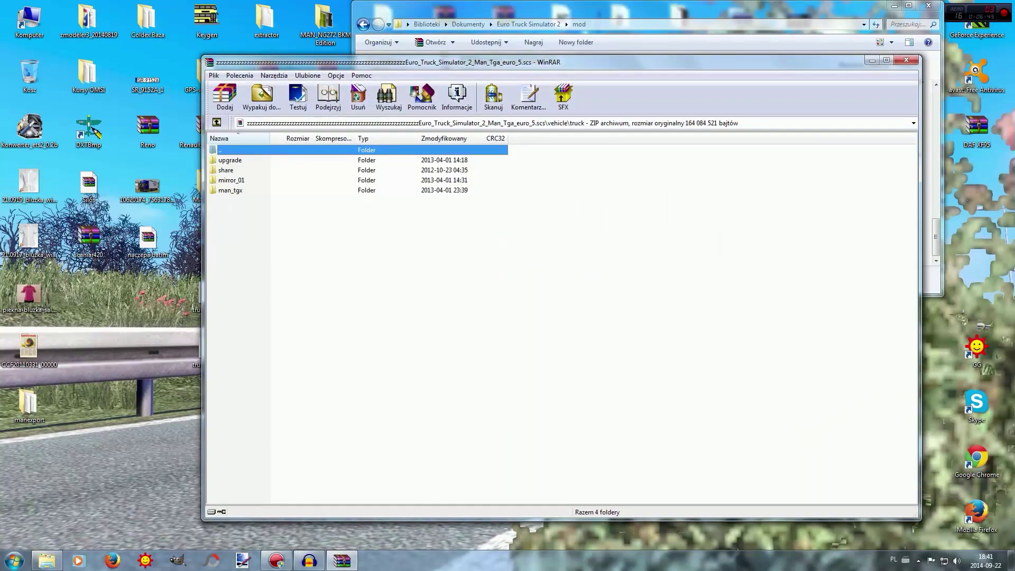
pyautogui.press('End')
pyautogui.press('Return')
pyautogui.moveTo(608, 62); pyautogui.dragTo(892, 78)
pyautogui.scroll(-7, 750, 338)
pyautogui.scroll(5, 750, 338)
pyautogui.scroll(1, 534, 275)
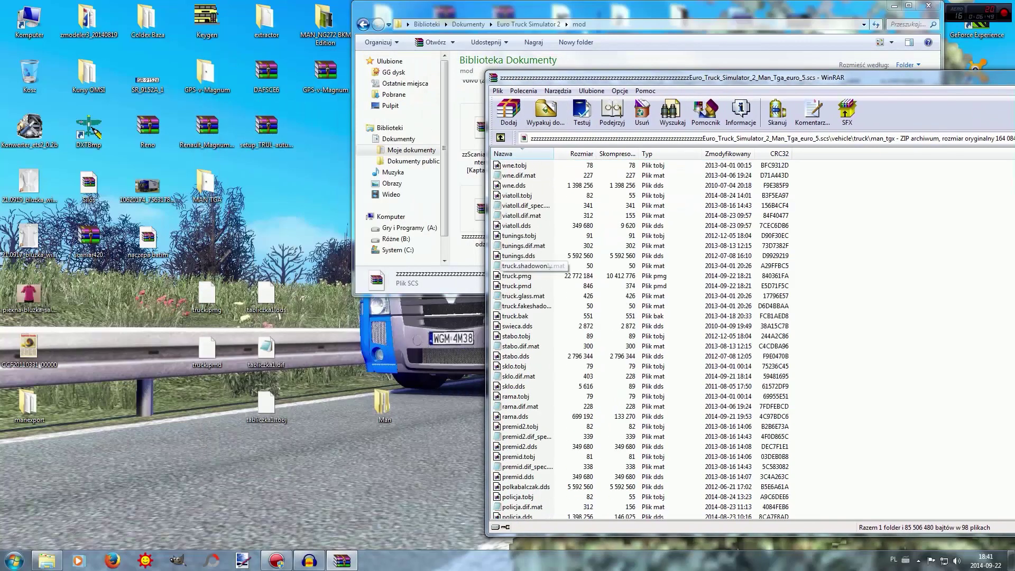
# Add truck.pmg and truck.pmd from the desktop to the archive's man_tgx folder, replacing the existing versions
pyautogui.click(524, 276)
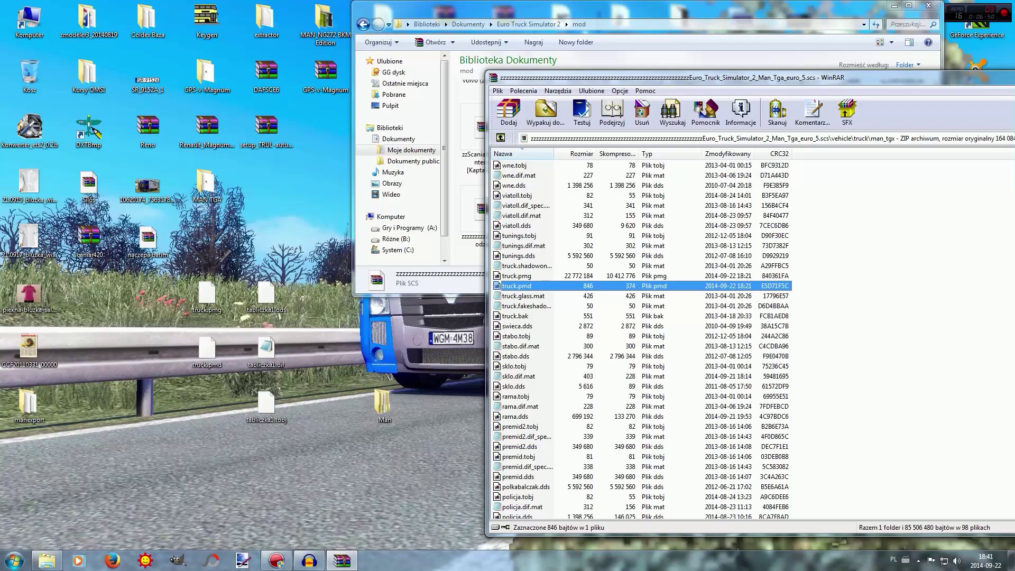
pyautogui.moveTo(240, 376); pyautogui.dragTo(634, 312)
pyautogui.click(844, 400)
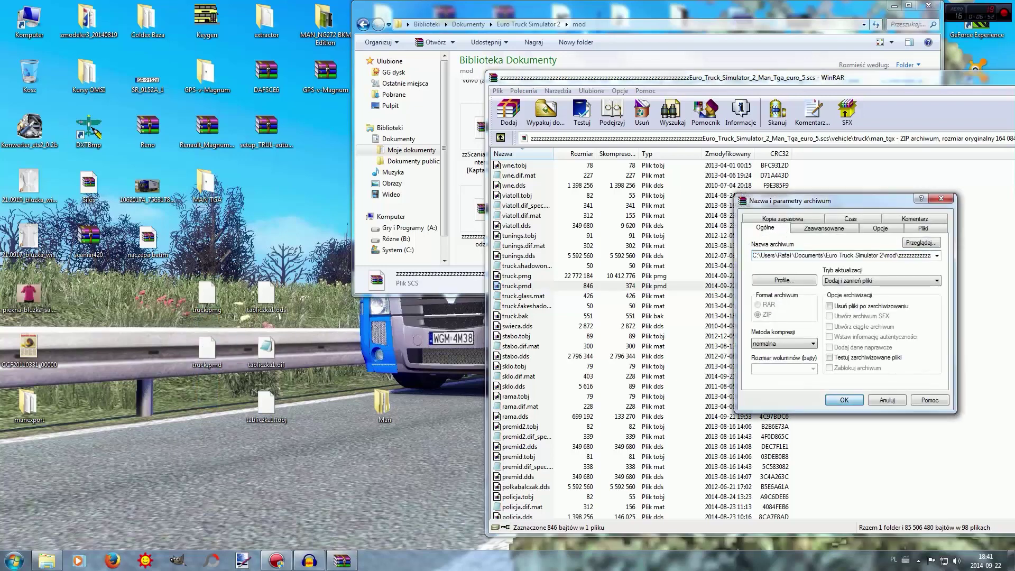
pyautogui.press('Return')
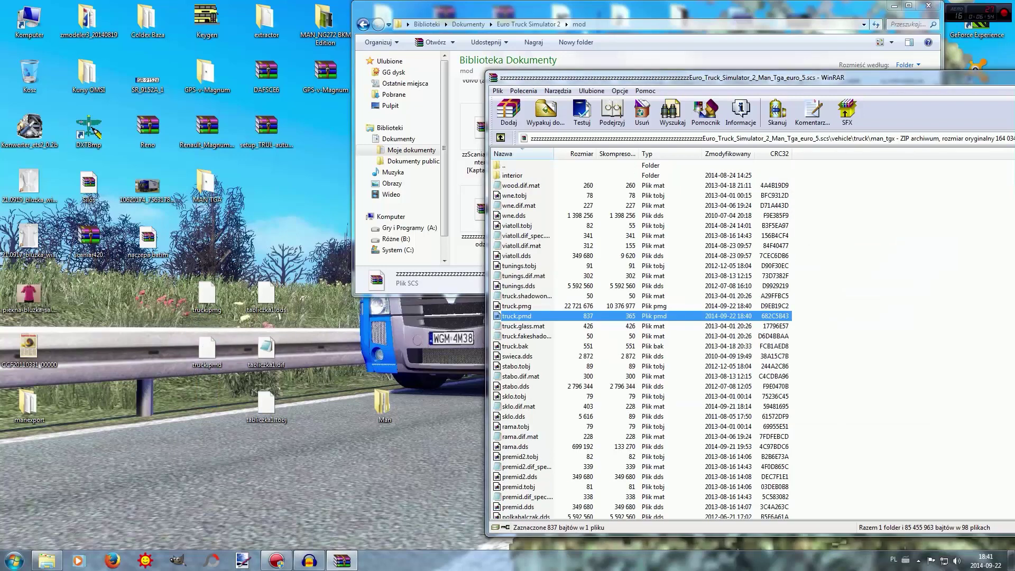
# Add tabliczka1.dds, tabliczka1.dif and tabliczka1.tobj from the desktop to the archive's man_tgx folder and check their entries
pyautogui.moveTo(293, 450); pyautogui.dragTo(256, 277)
pyautogui.moveTo(267, 350); pyautogui.dragTo(634, 317)
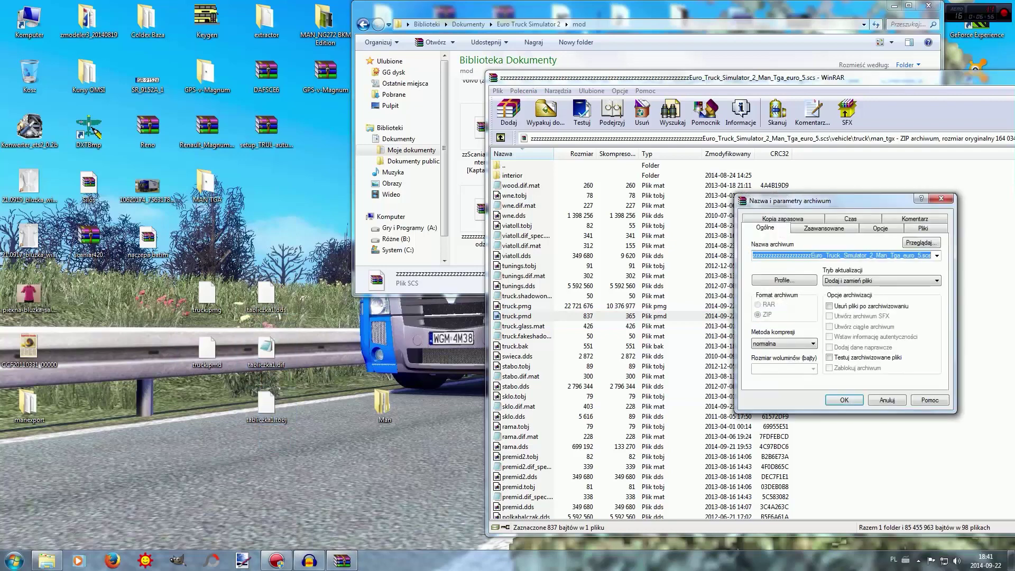
pyautogui.press('Return')
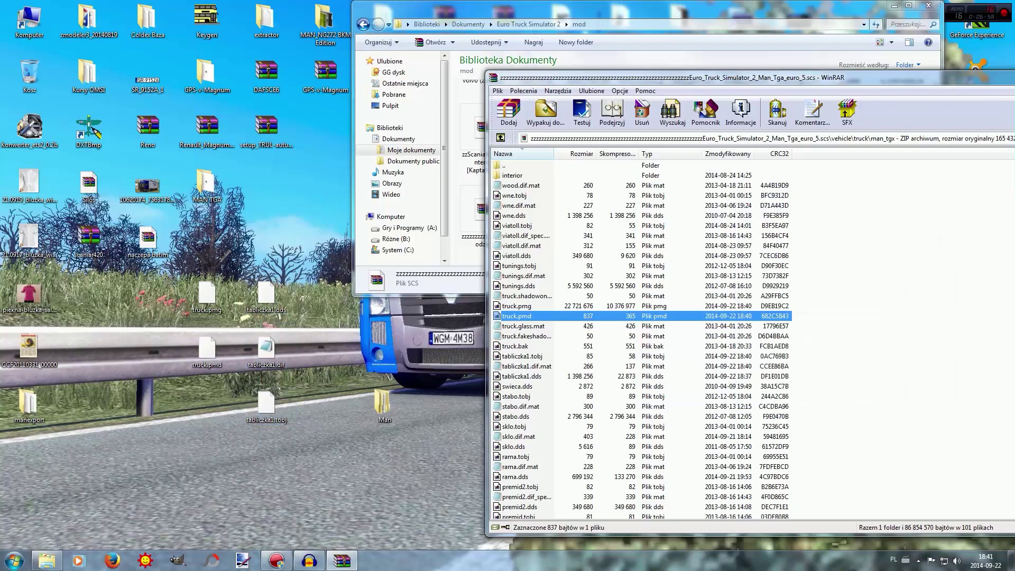
pyautogui.moveTo(243, 463); pyautogui.dragTo(276, 254)
pyautogui.moveTo(267, 295); pyautogui.dragTo(634, 317)
pyautogui.press('Return')
pyautogui.scroll(-2, 642, 338)
pyautogui.click(522, 296)
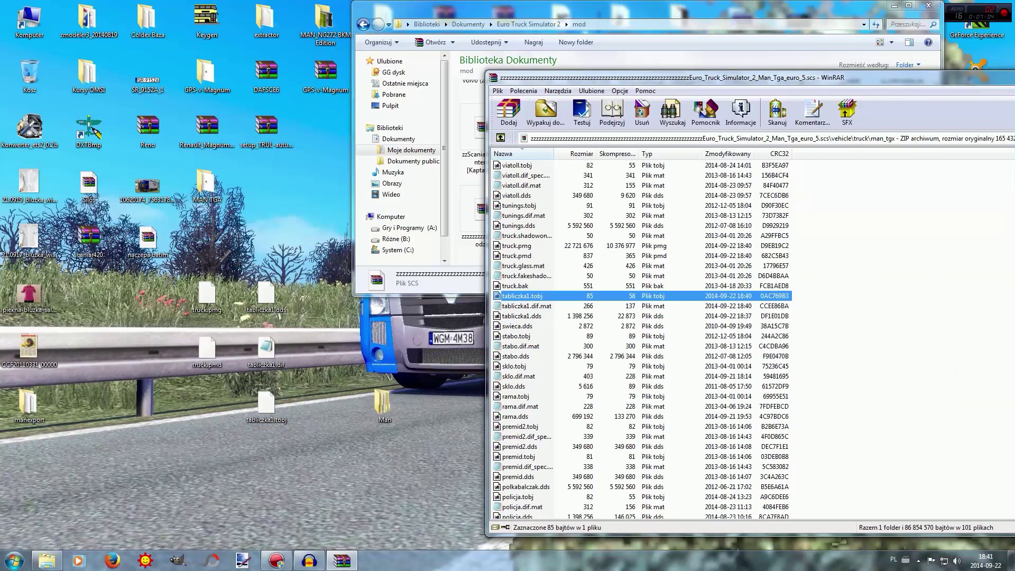
pyautogui.press('Down')
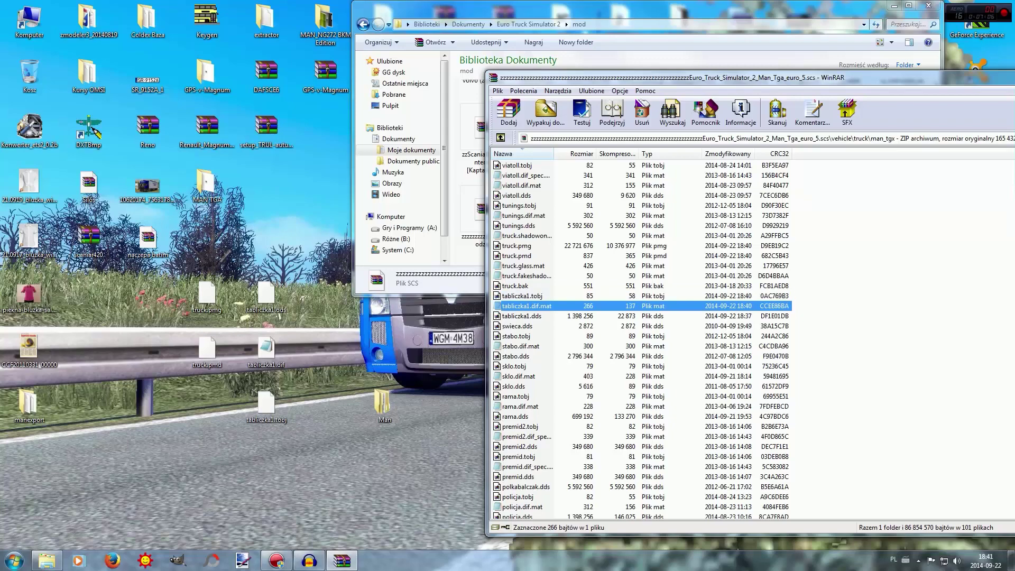
pyautogui.press('Down')
# Open pasarzer.dif.mat from the man_tgx folder, copy its entire material text and close the file
pyautogui.scroll(-6, 642, 341)
pyautogui.scroll(-4, 642, 338)
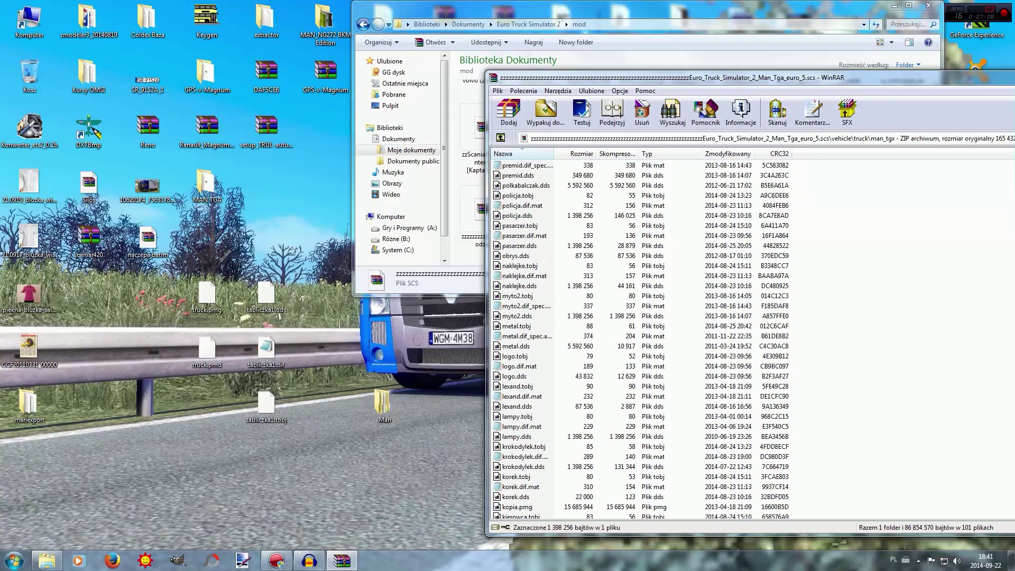
pyautogui.scroll(-11, 642, 339)
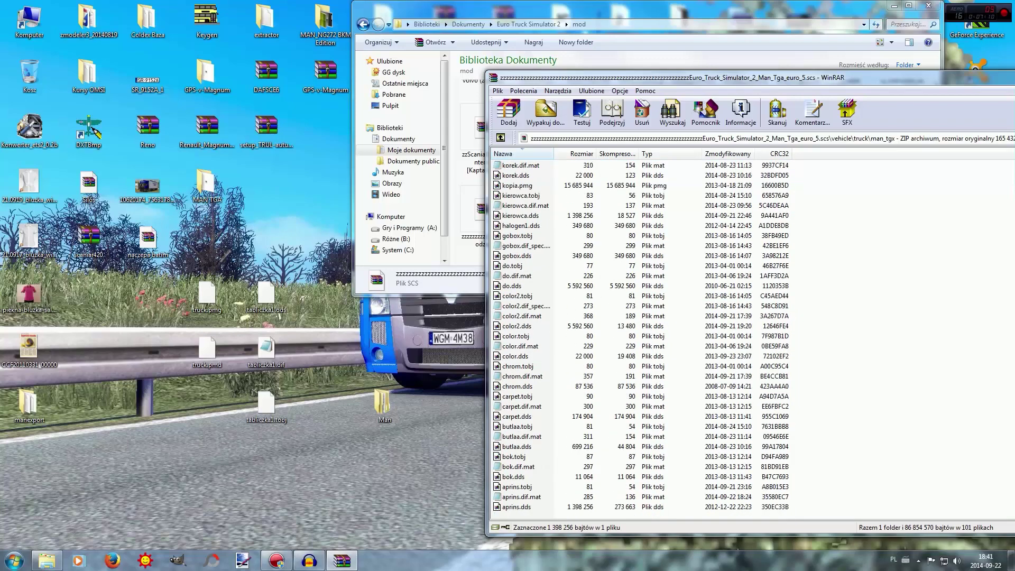
pyautogui.scroll(20, 642, 338)
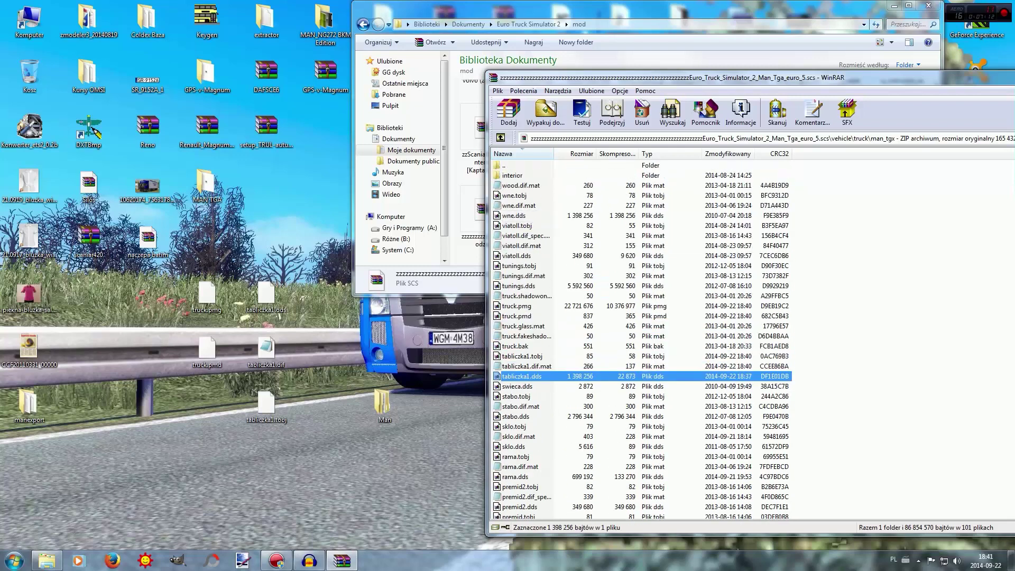
pyautogui.scroll(-1, 642, 338)
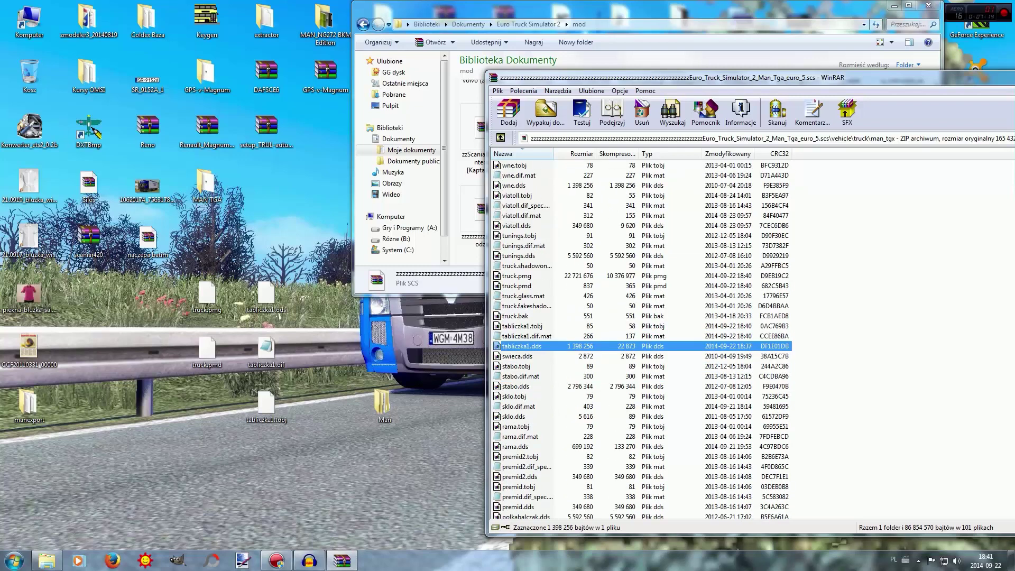
pyautogui.scroll(-4, 642, 339)
pyautogui.hotkey('shift', 'Down')
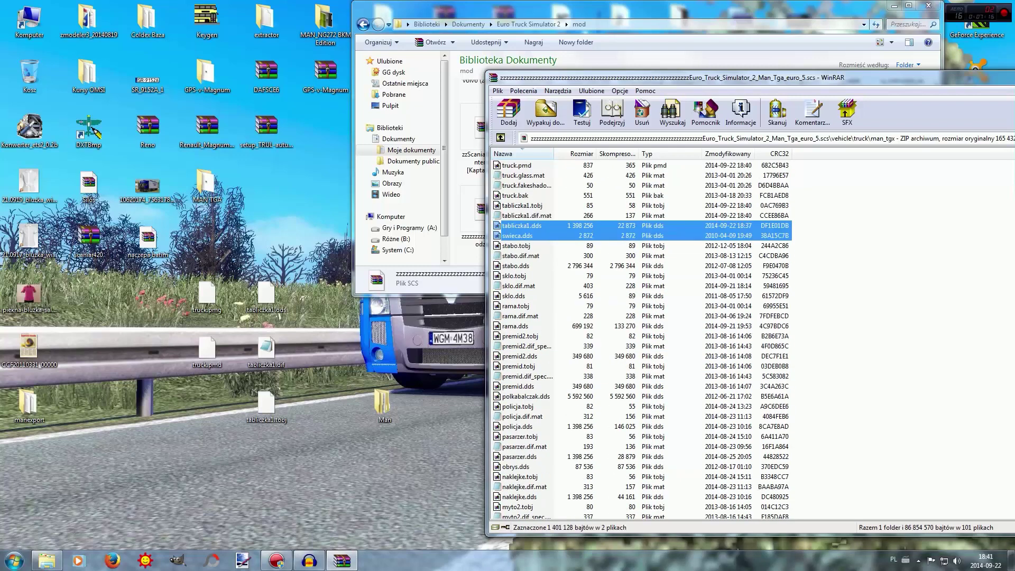
pyautogui.doubleClick(523, 446)
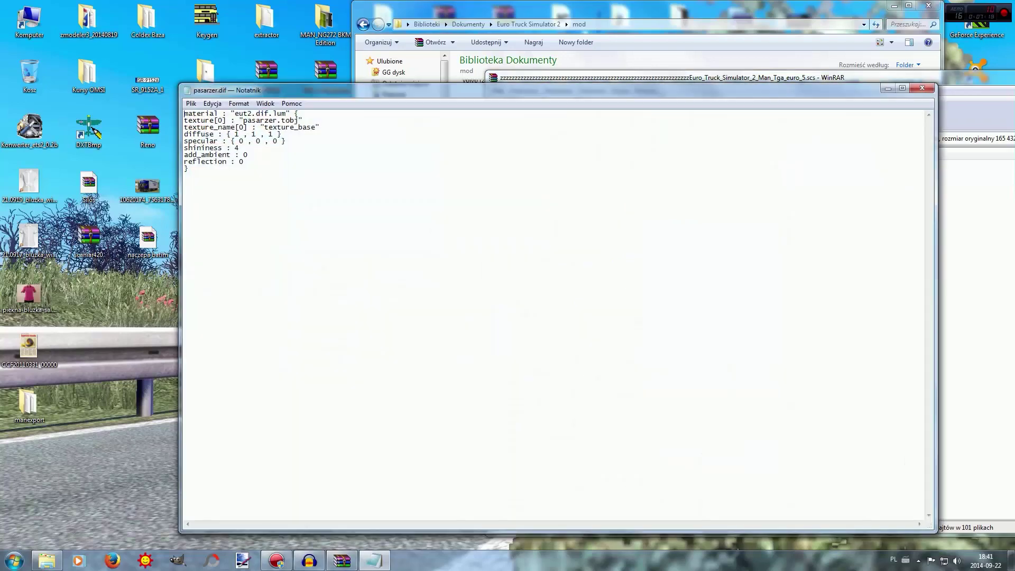
pyautogui.hotkey('ctrl', 'a')
pyautogui.rightClick(204, 128)
pyautogui.click(227, 161)
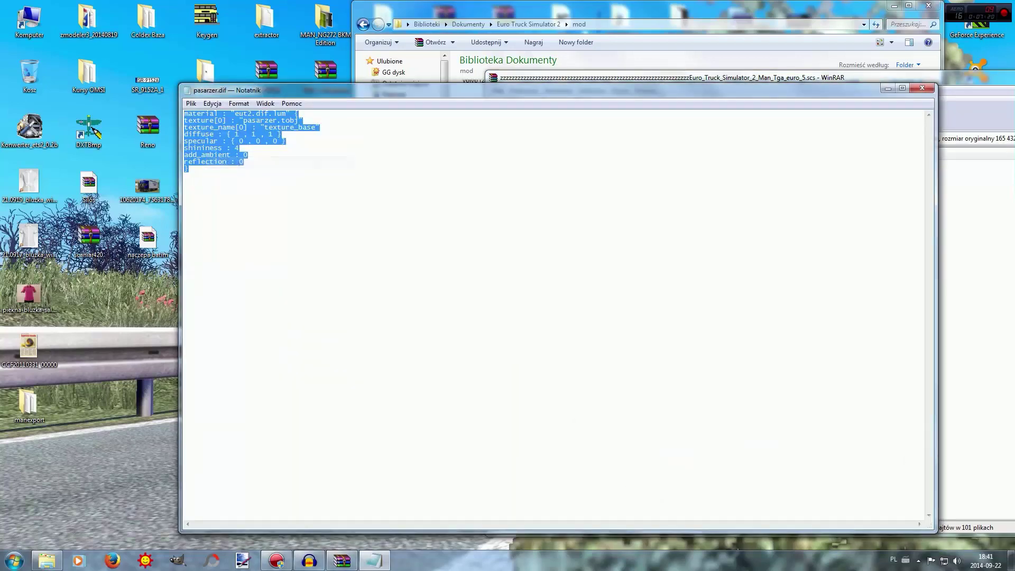
pyautogui.click(922, 88)
# Open tabliczka1.dif.mat in the archive and replace its whole content with the copied material text
pyautogui.click(522, 226)
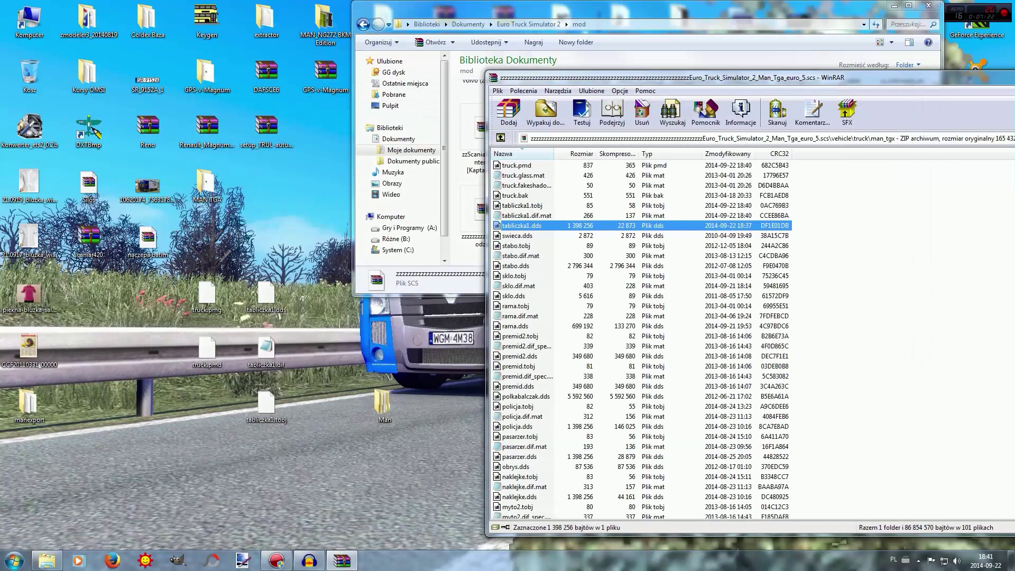
pyautogui.doubleClick(525, 215)
pyautogui.hotkey('ctrl', 'a')
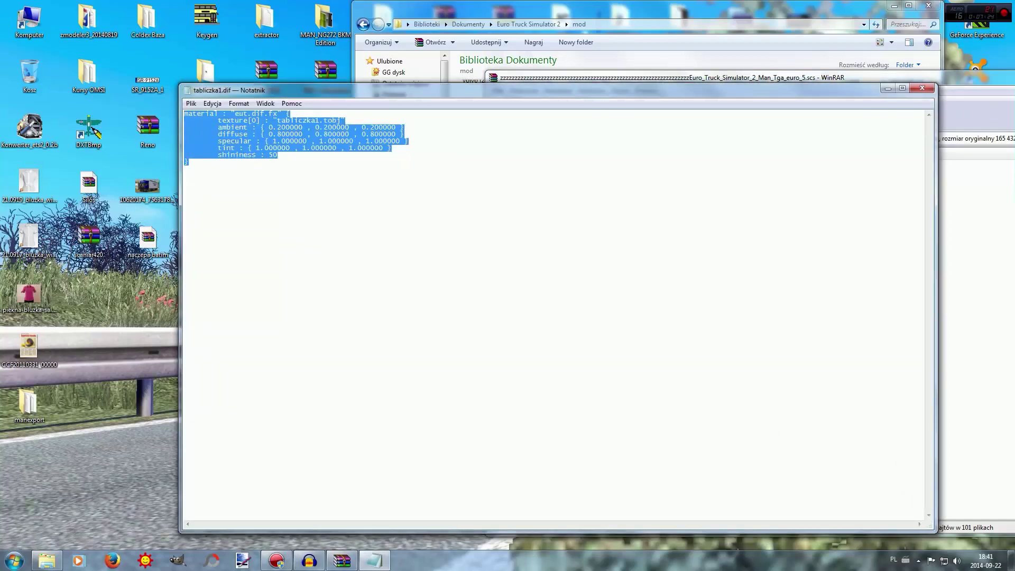
pyautogui.rightClick(261, 147)
pyautogui.click(280, 195)
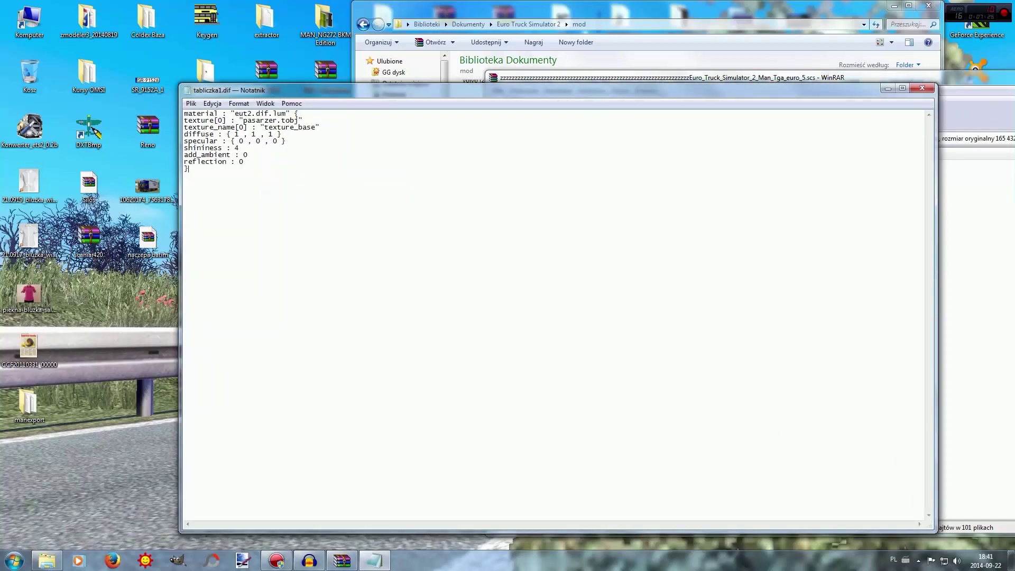
# Change the texture name from pasarzer to tabliczka1 in the material text, save the file and update it in the archive
pyautogui.press('Delete')
pyautogui.write('tav')
pyautogui.write('l')
pyautogui.write('iczka1')
pyautogui.click(191, 103)
pyautogui.click(211, 140)
pyautogui.click(922, 88)
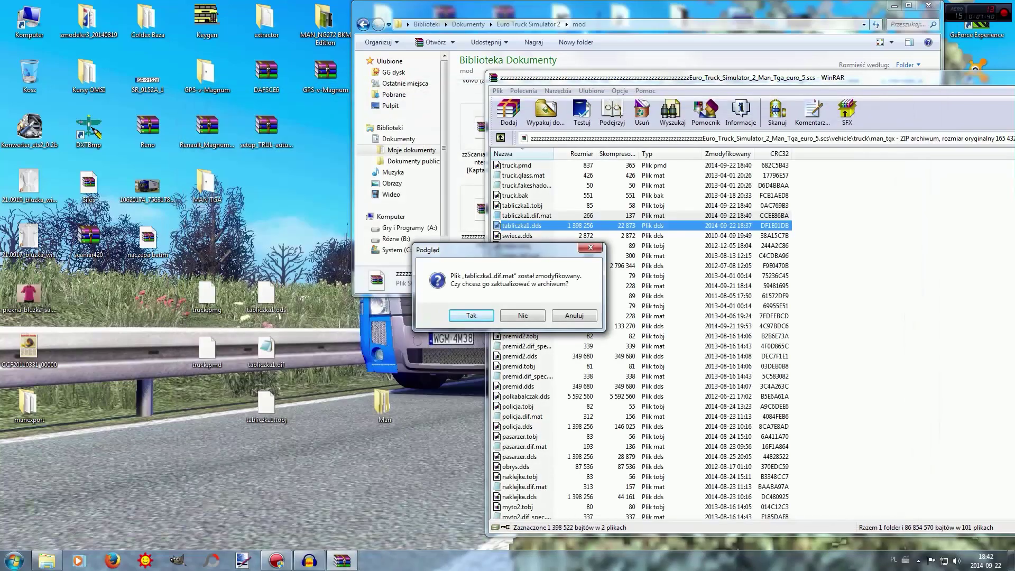
pyautogui.click(471, 315)
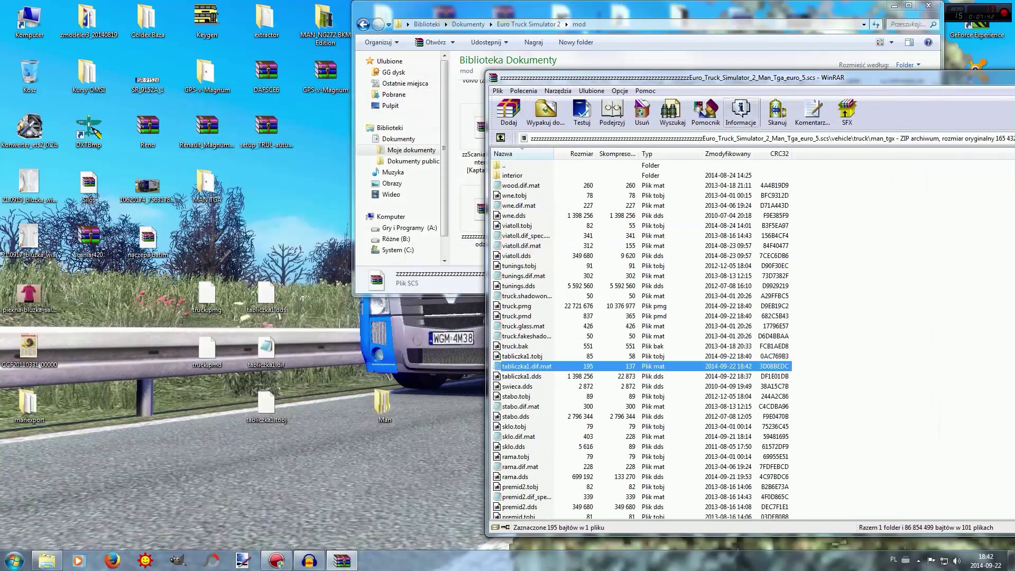
# Bring the archive window back into full view, and close both the archive and the mod folder
pyautogui.moveTo(734, 79); pyautogui.dragTo(498, 97)
pyautogui.moveTo(675, 98); pyautogui.dragTo(635, 97)
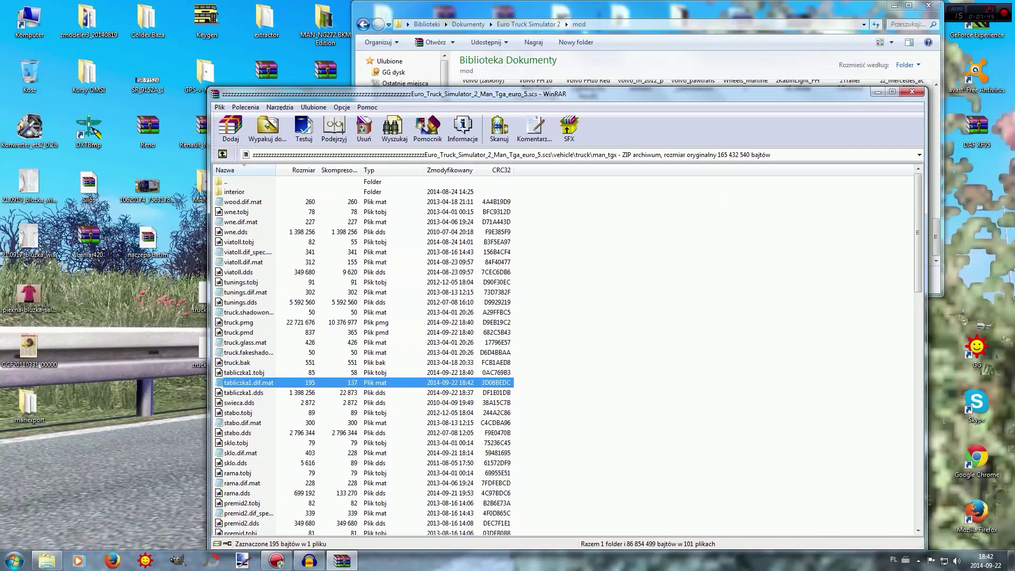
pyautogui.click(912, 92)
pyautogui.click(928, 6)
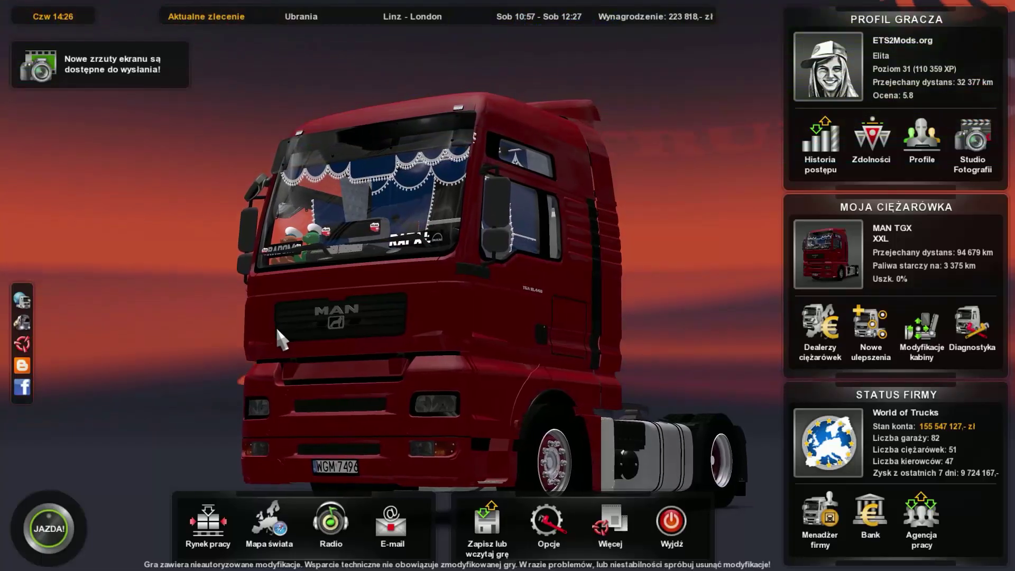
# In Euro Truck Simulator 2, examine the MAN cab in the Photo Studio with the blur strength lowered to minimum, and exit the studio
pyautogui.click(53, 528)
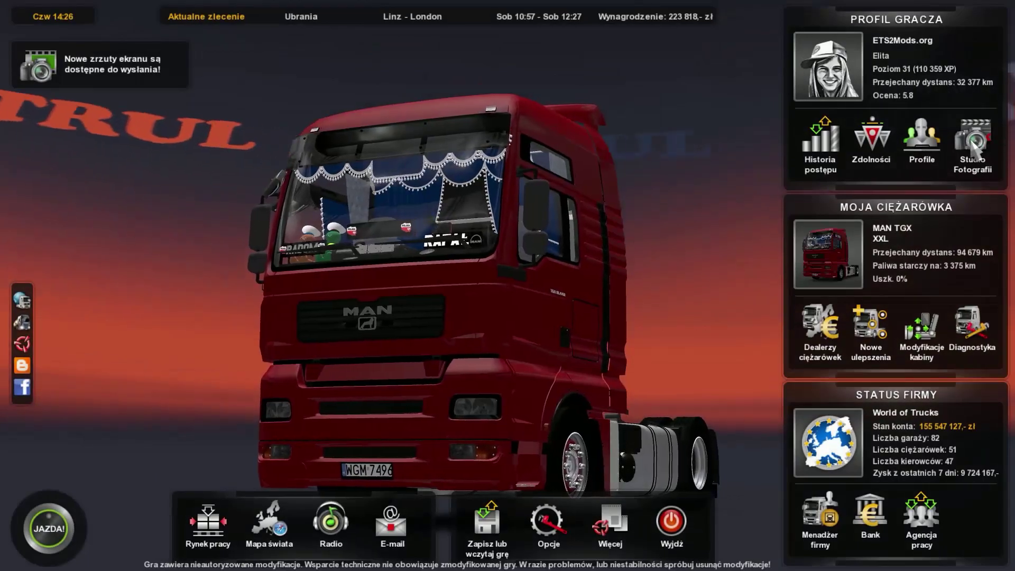
pyautogui.click(972, 143)
pyautogui.click(463, 226)
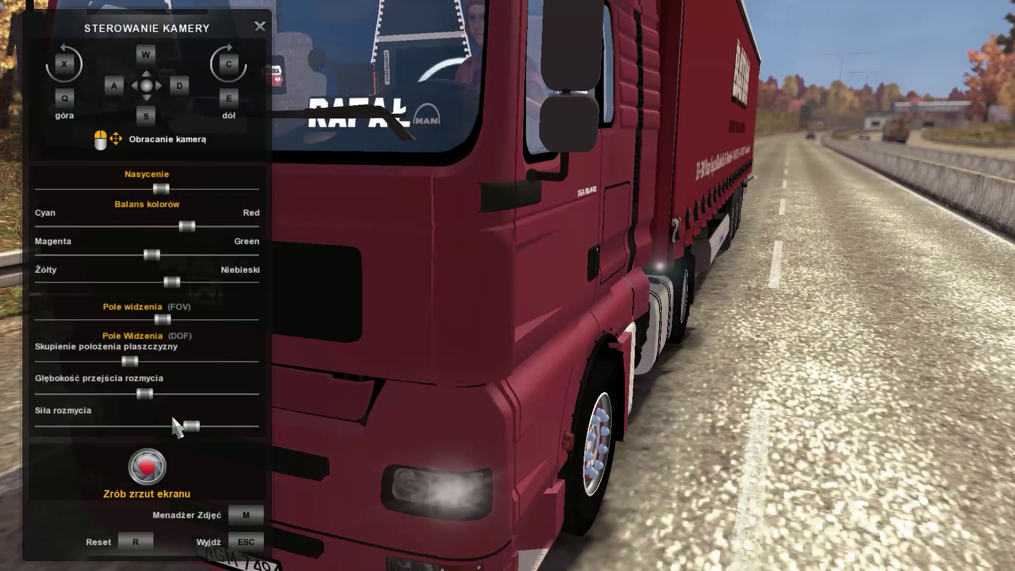
pyautogui.moveTo(191, 426); pyautogui.dragTo(46, 426)
pyautogui.moveTo(458, 226); pyautogui.dragTo(465, 98)
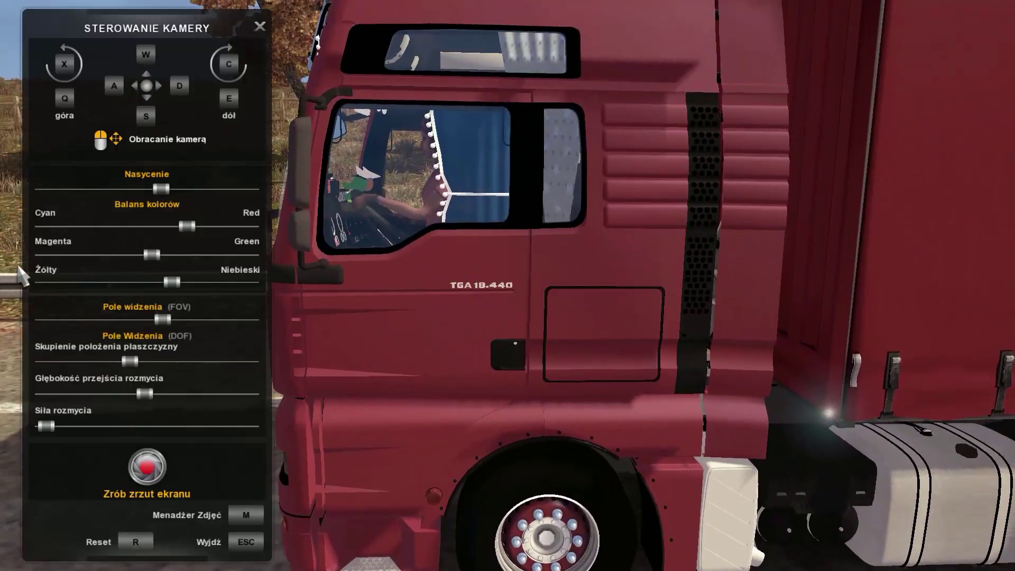
pyautogui.press('Escape')
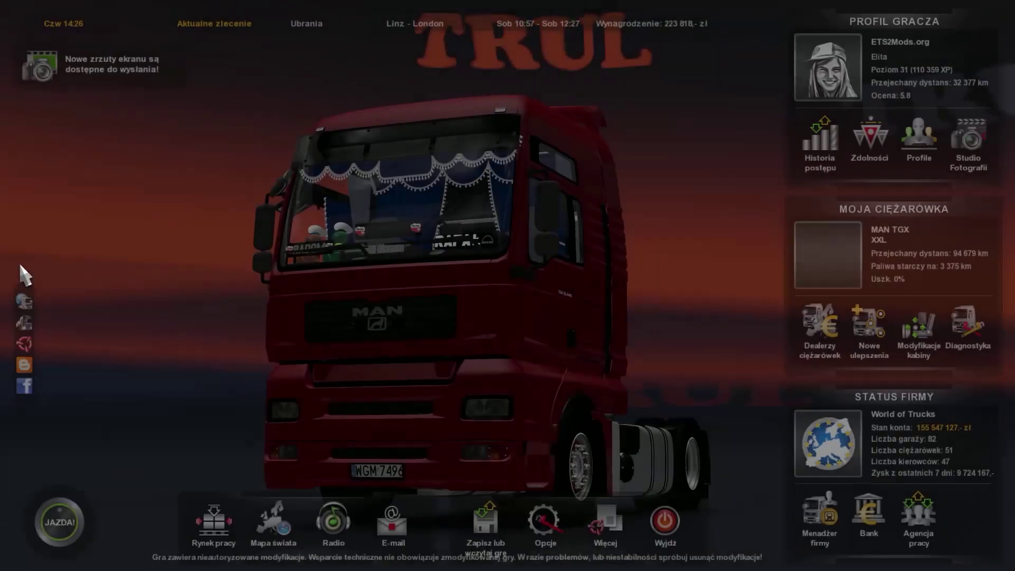
# Resume driving and switch to the interior cab camera to examine the nameplate behind the windscreen
pyautogui.click(71, 512)
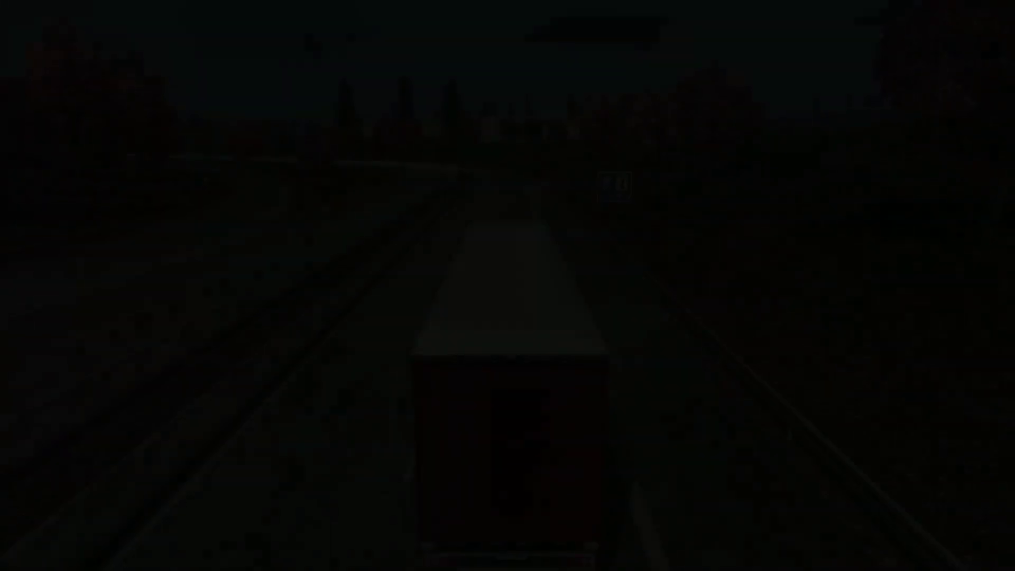
pyautogui.press('1')
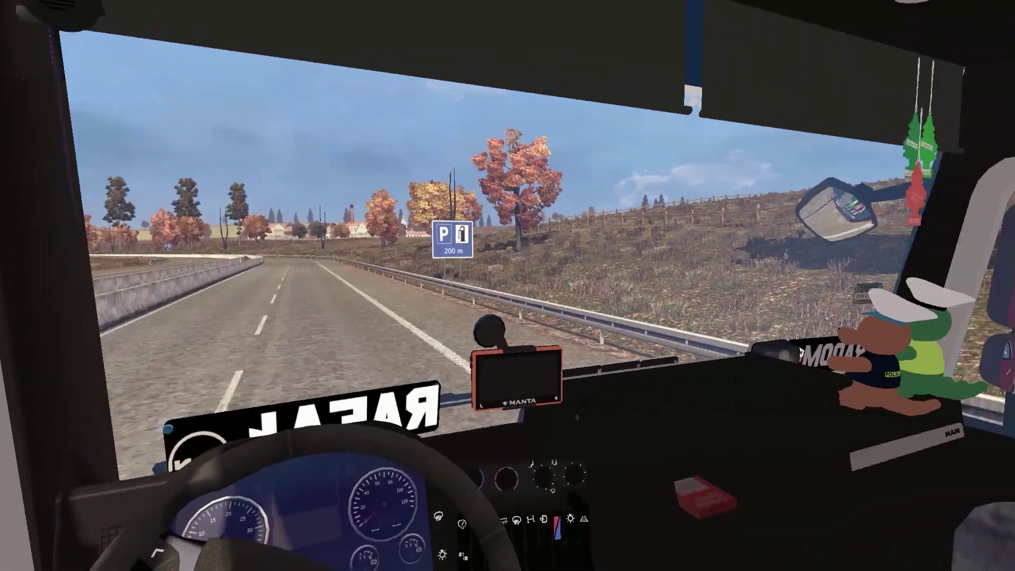